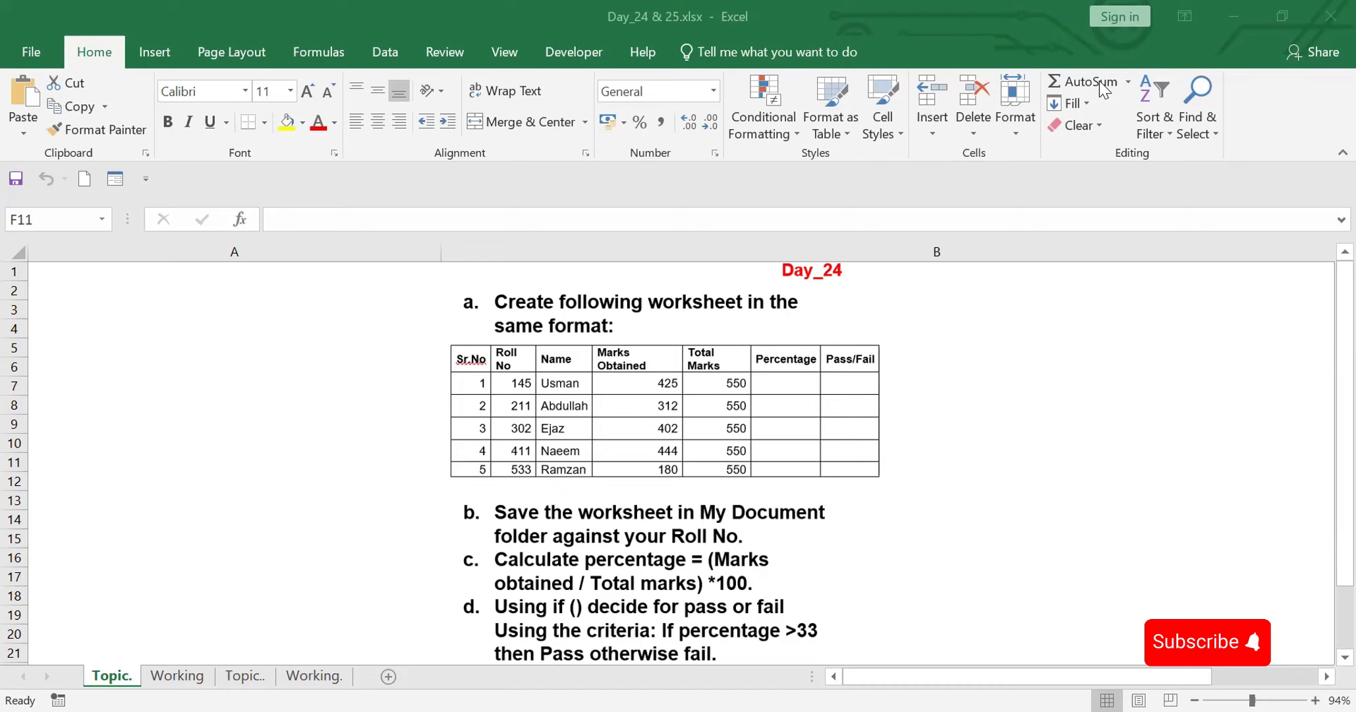
{"action": "left_click", "coordinate": [1100, 83]}
{"action": "left_click", "coordinate": [1099, 83]}
{"action": "left_click", "coordinate": [1099, 83]}
Step: Switch to the Working sheet for Day24 and make the header row A1:G1 bold
{"action": "left_click", "coordinate": [168, 673]}
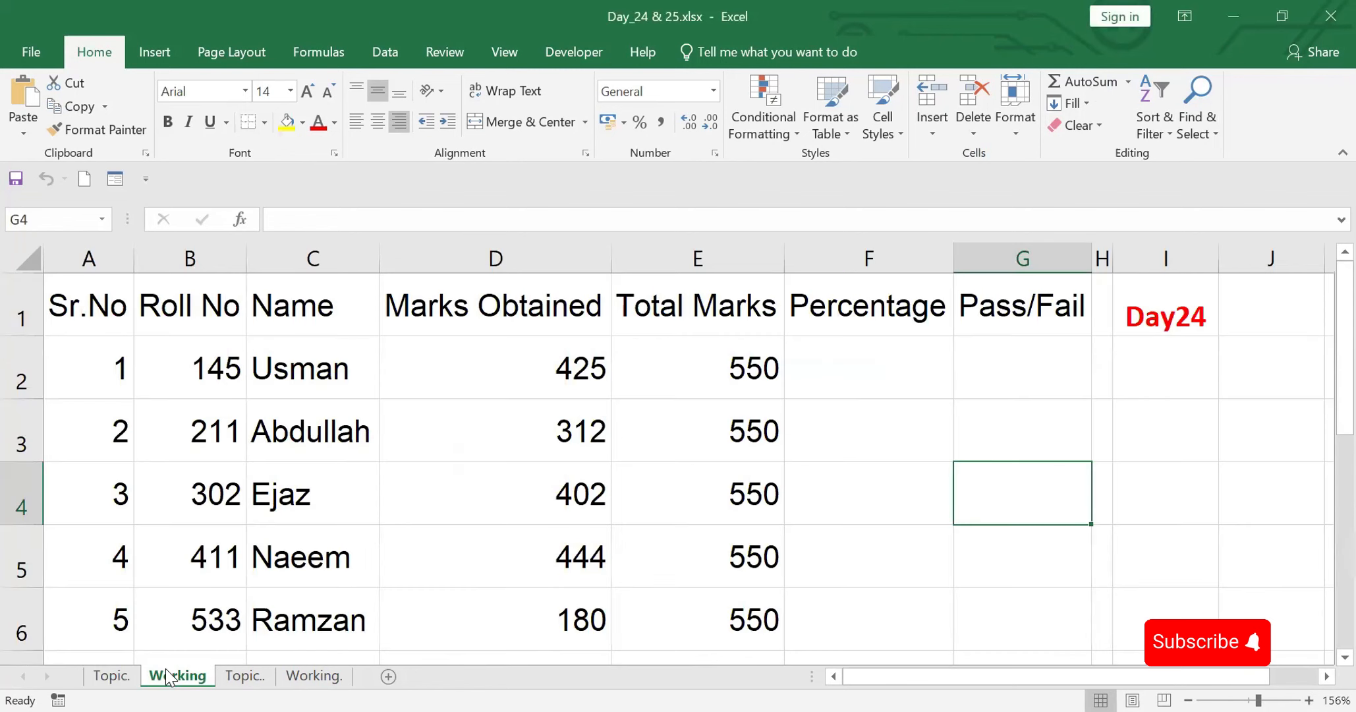
{"action": "left_click", "coordinate": [167, 674]}
{"action": "left_click", "coordinate": [166, 675]}
{"action": "left_click", "coordinate": [167, 675]}
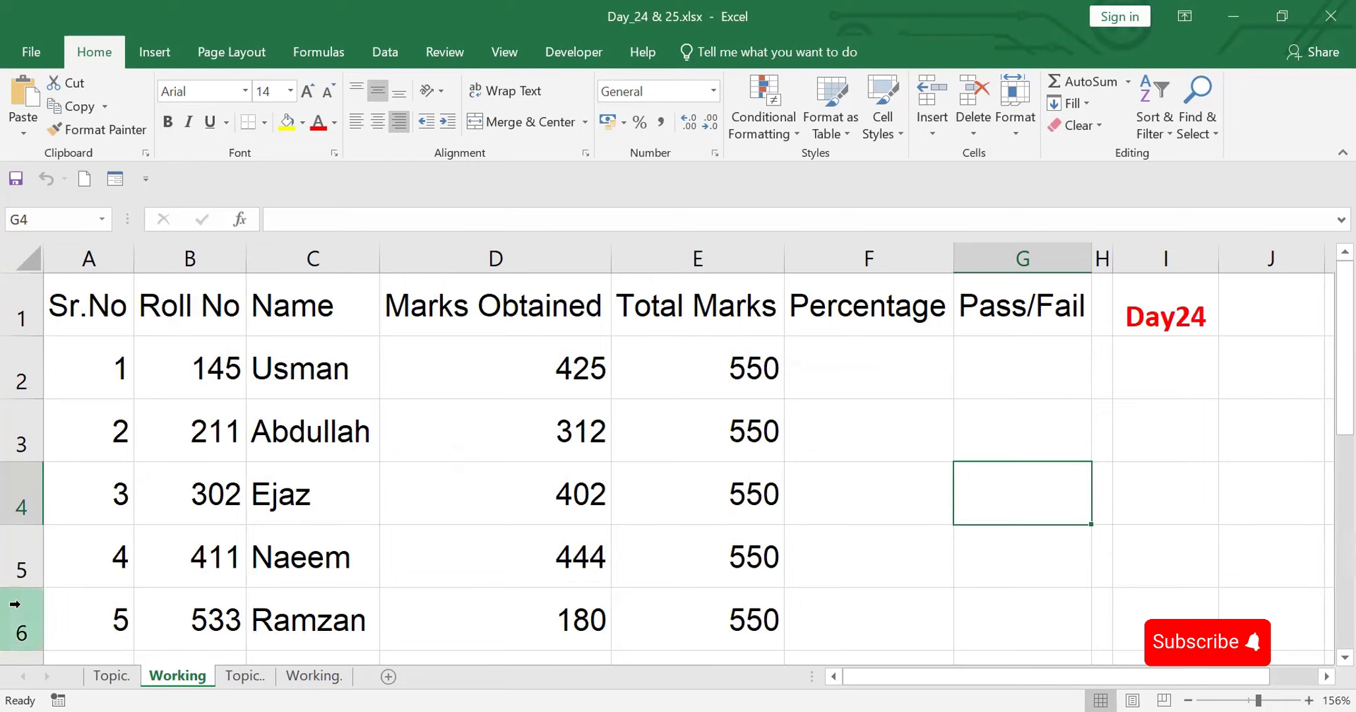
{"action": "left_click_drag", "start_coordinate": [99, 310], "coordinate": [198, 315]}
{"action": "left_click_drag", "start_coordinate": [425, 323], "coordinate": [1032, 315]}
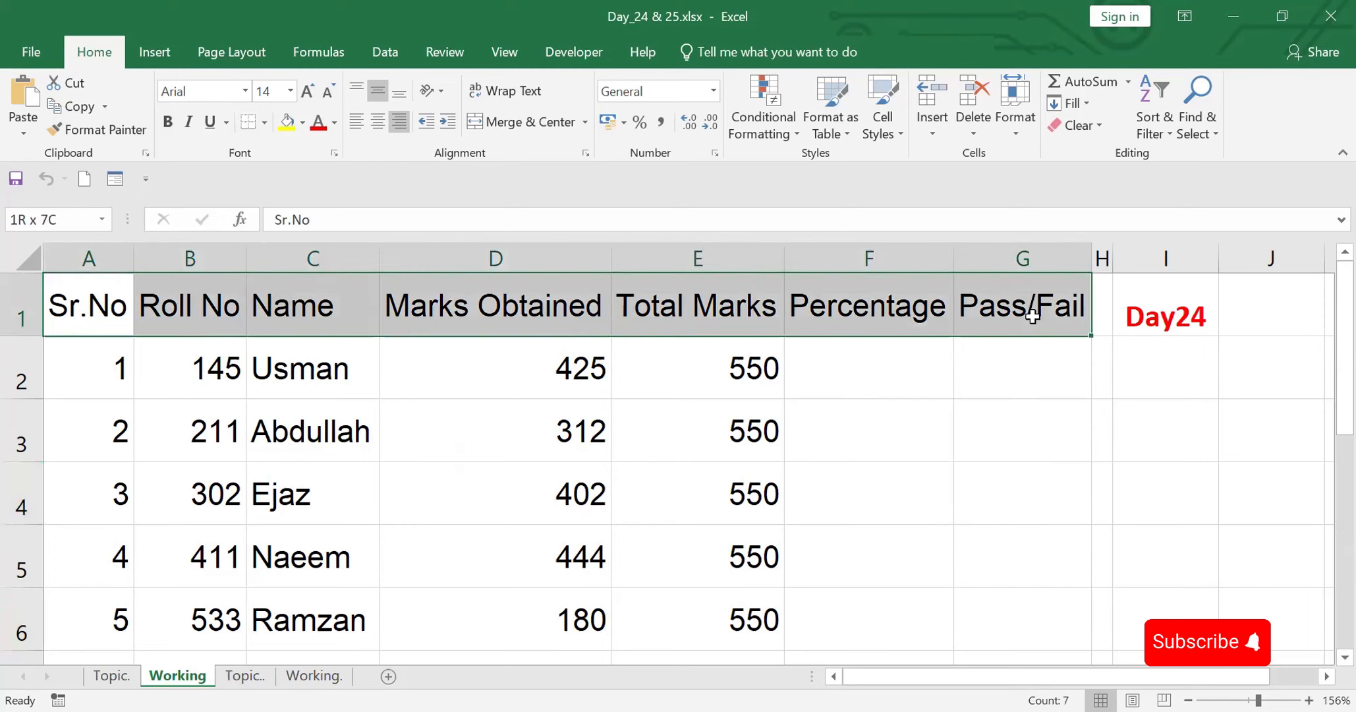
{"action": "left_click", "coordinate": [167, 122]}
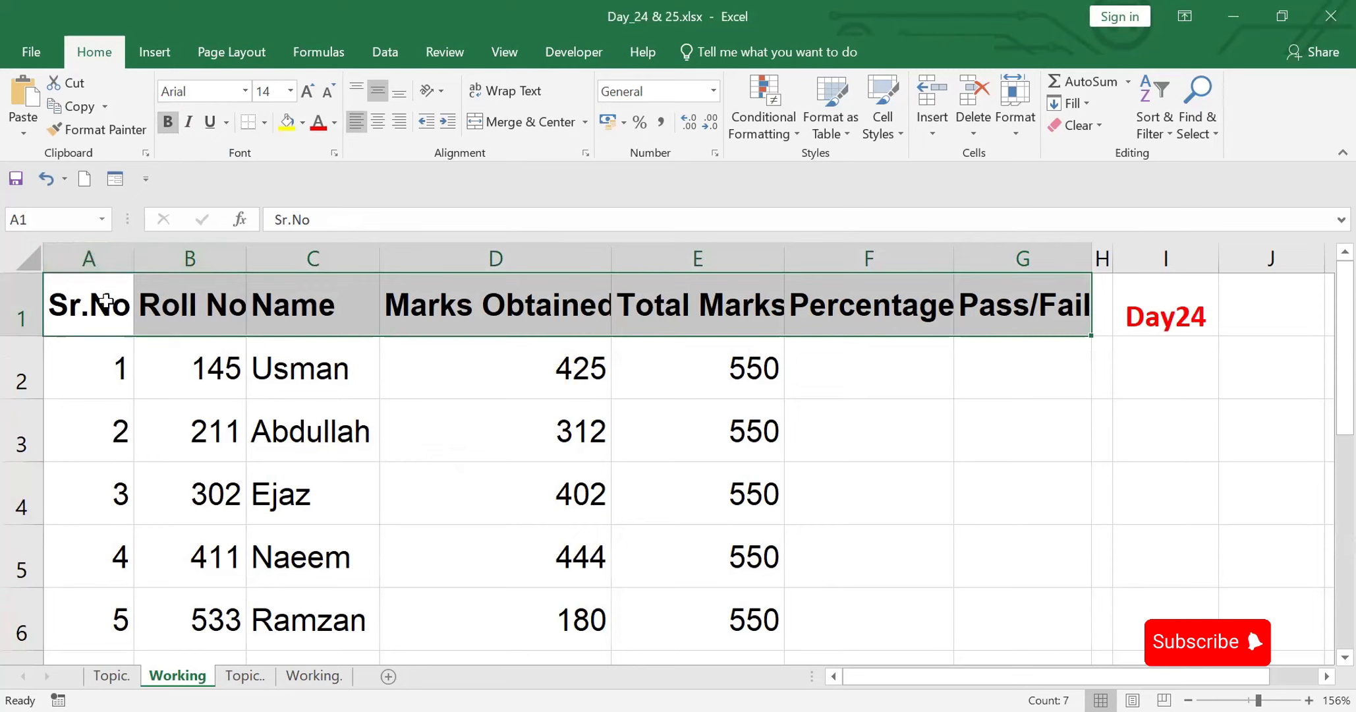
Step: Apply all borders to the table A1:G6 and autofit the widths of columns A to G
{"action": "left_click_drag", "start_coordinate": [105, 302], "coordinate": [1031, 621]}
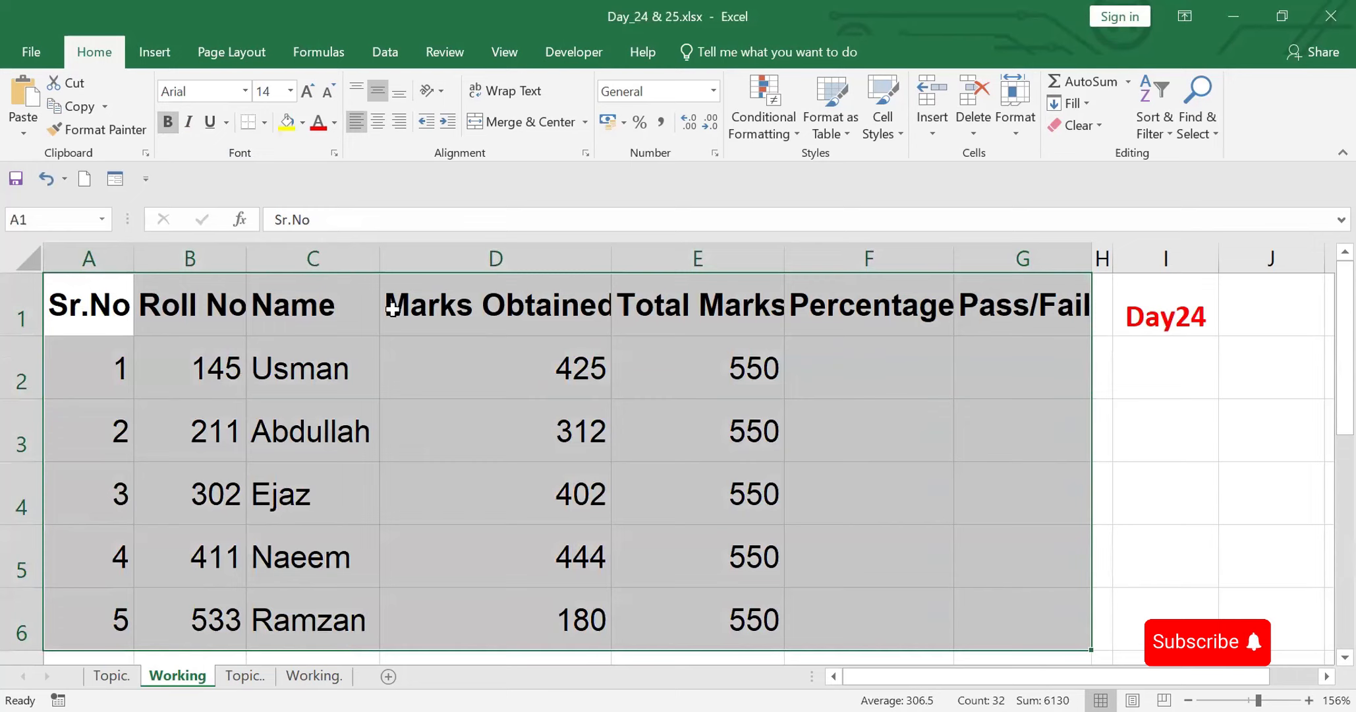
{"action": "left_click", "coordinate": [265, 124]}
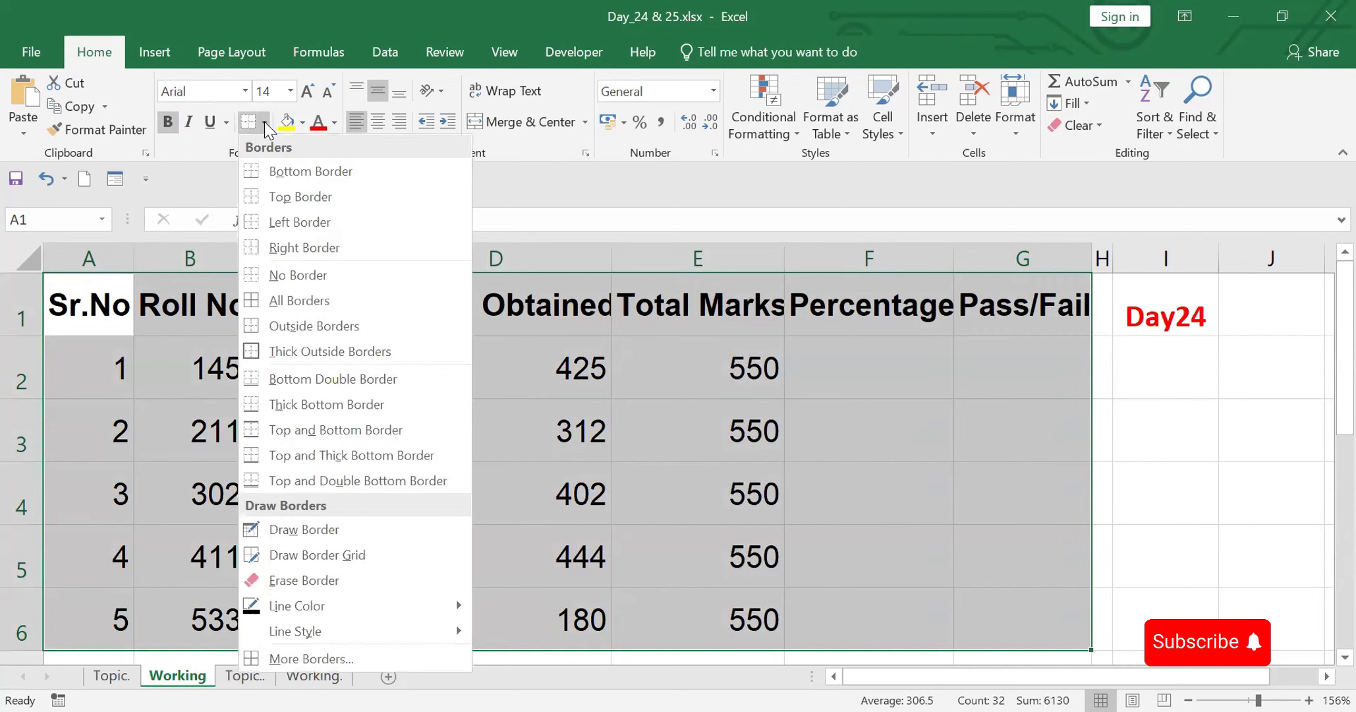
{"action": "left_click", "coordinate": [251, 304]}
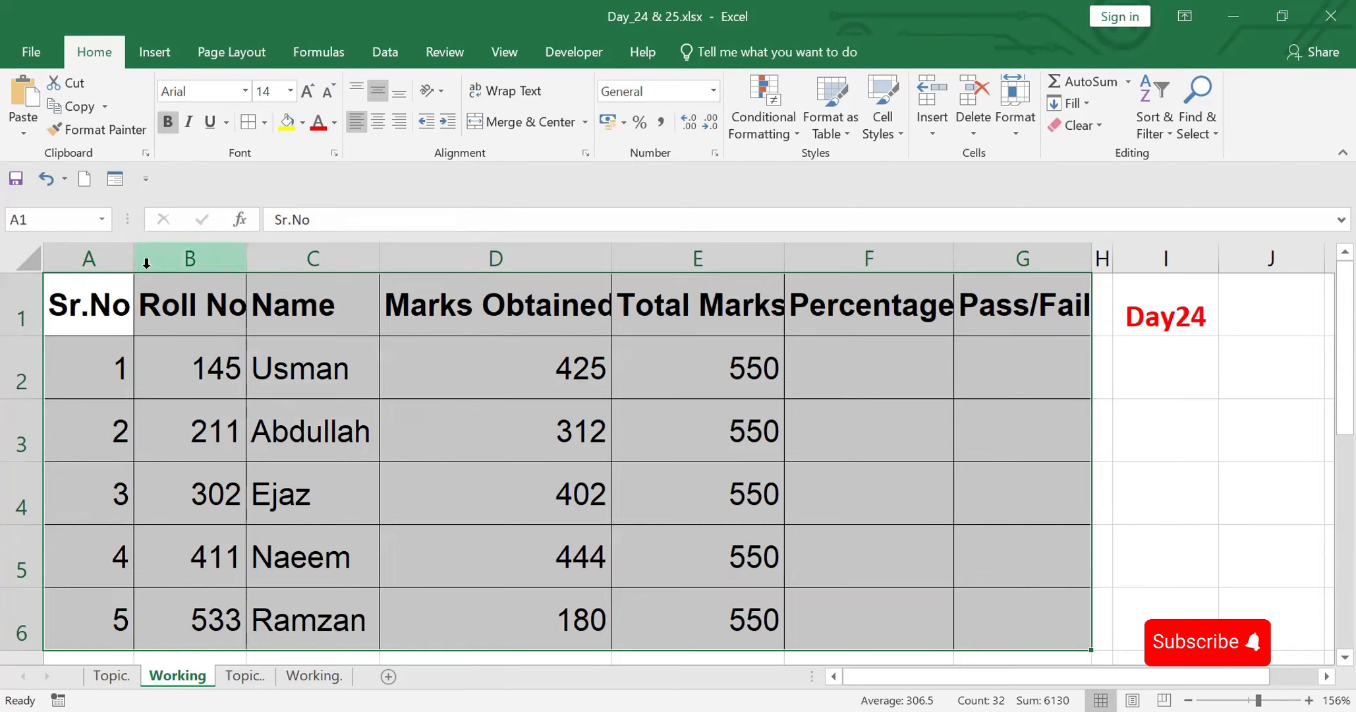
{"action": "left_click_drag", "start_coordinate": [94, 244], "coordinate": [973, 340]}
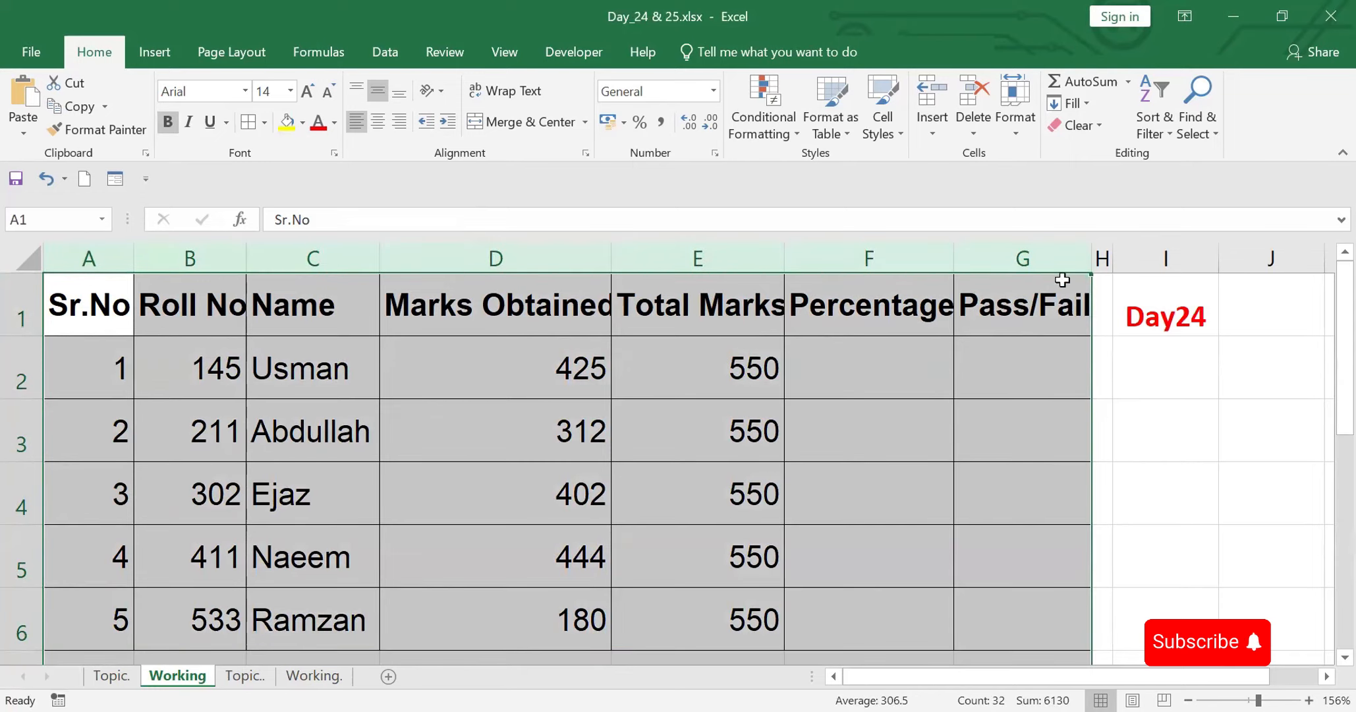
{"action": "double_click", "coordinate": [1091, 257]}
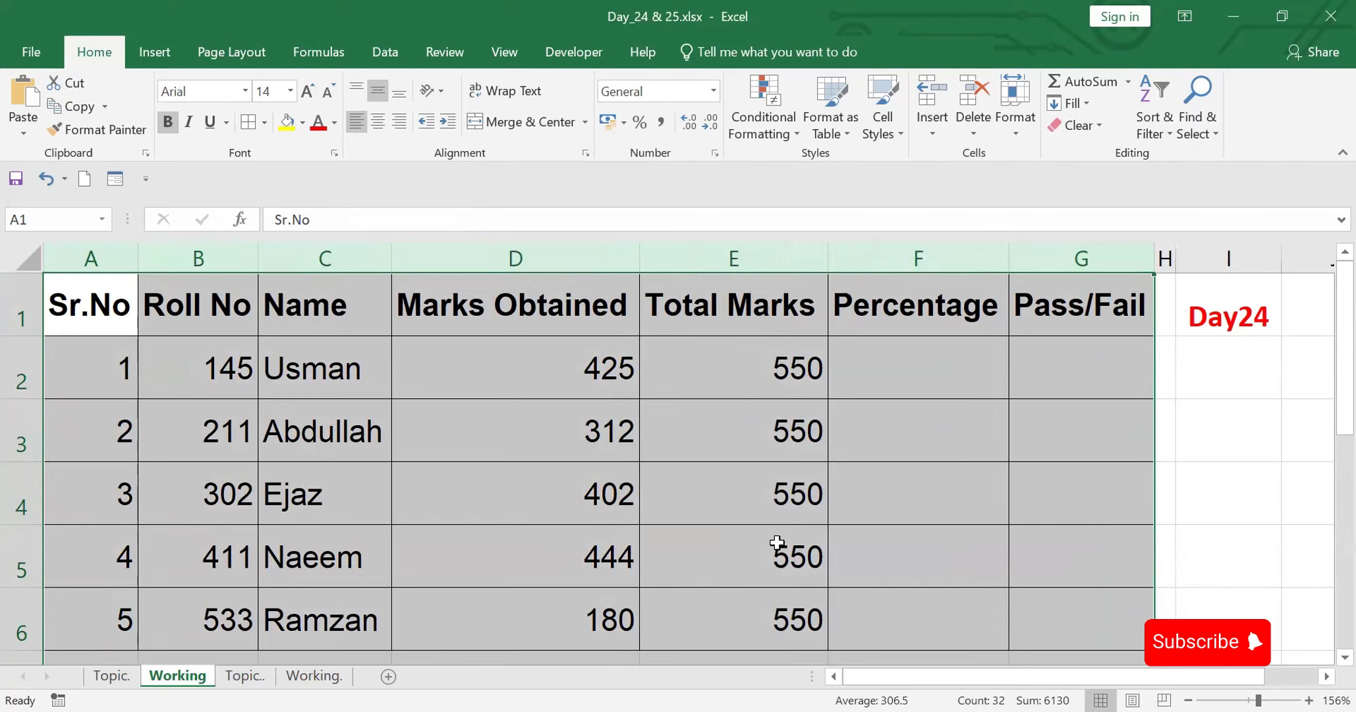
Step: Center the data cells horizontally in A2:B6 and D2:G6
{"action": "left_click", "coordinate": [120, 358]}
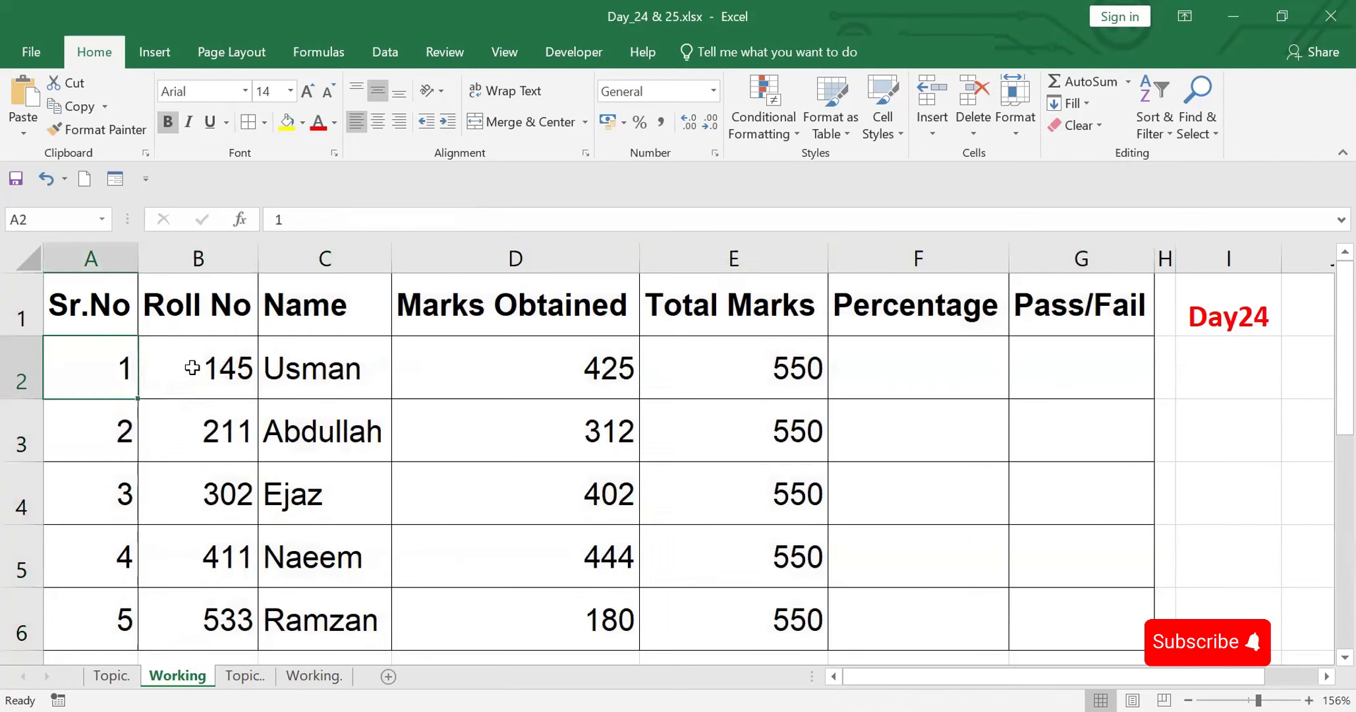
{"action": "left_click_drag", "start_coordinate": [192, 367], "coordinate": [206, 612]}
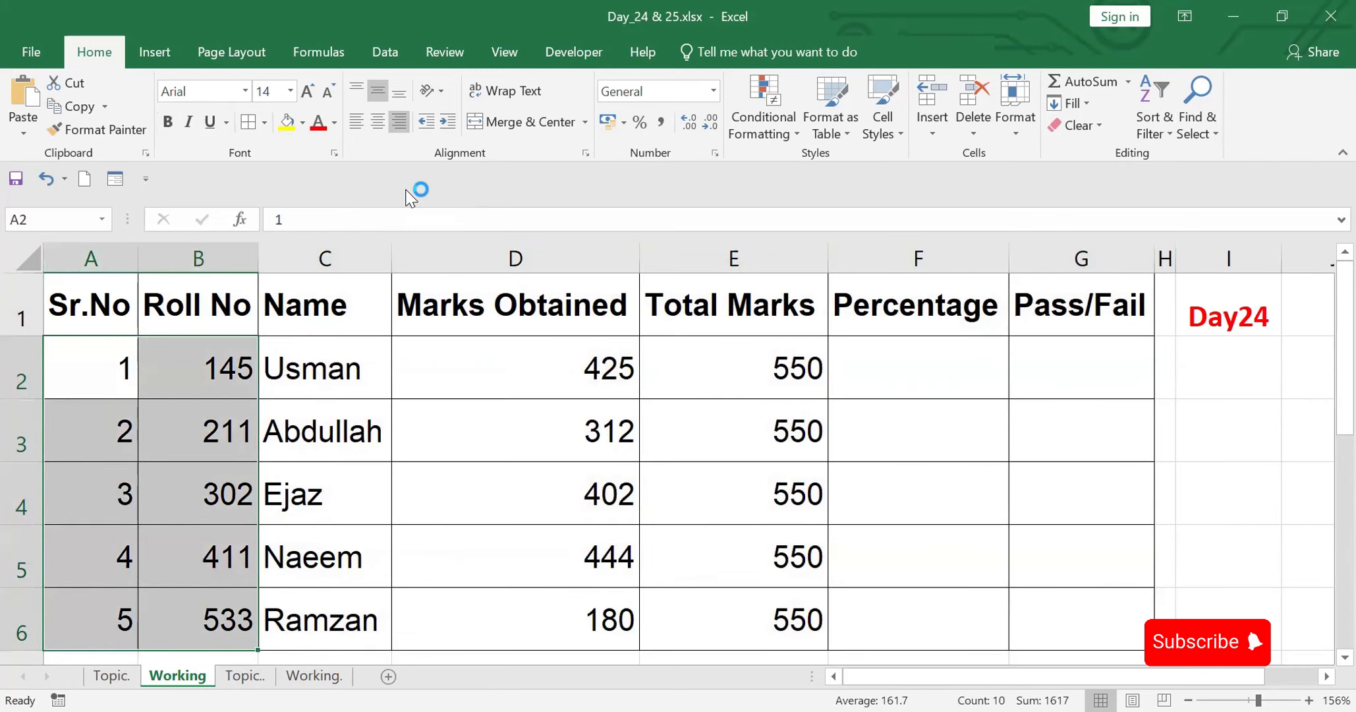
{"action": "left_click", "coordinate": [376, 120]}
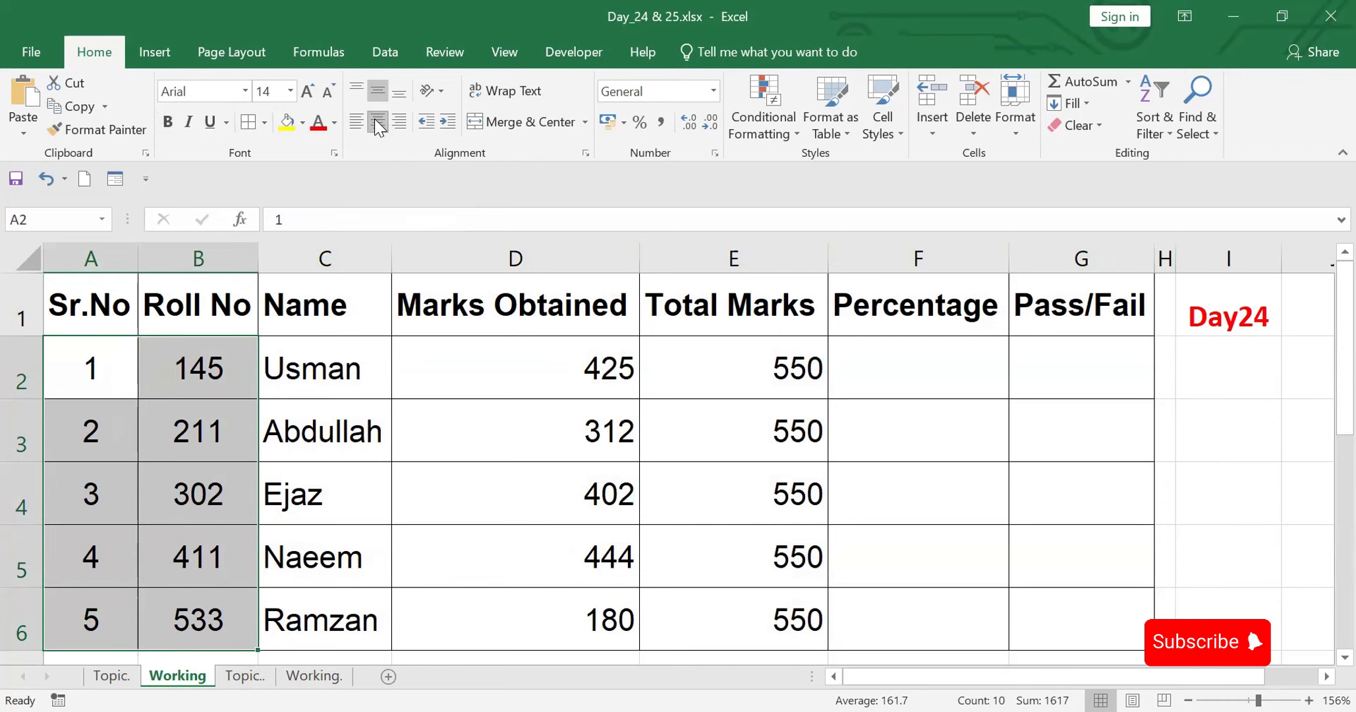
{"action": "left_click_drag", "start_coordinate": [530, 356], "coordinate": [1124, 610]}
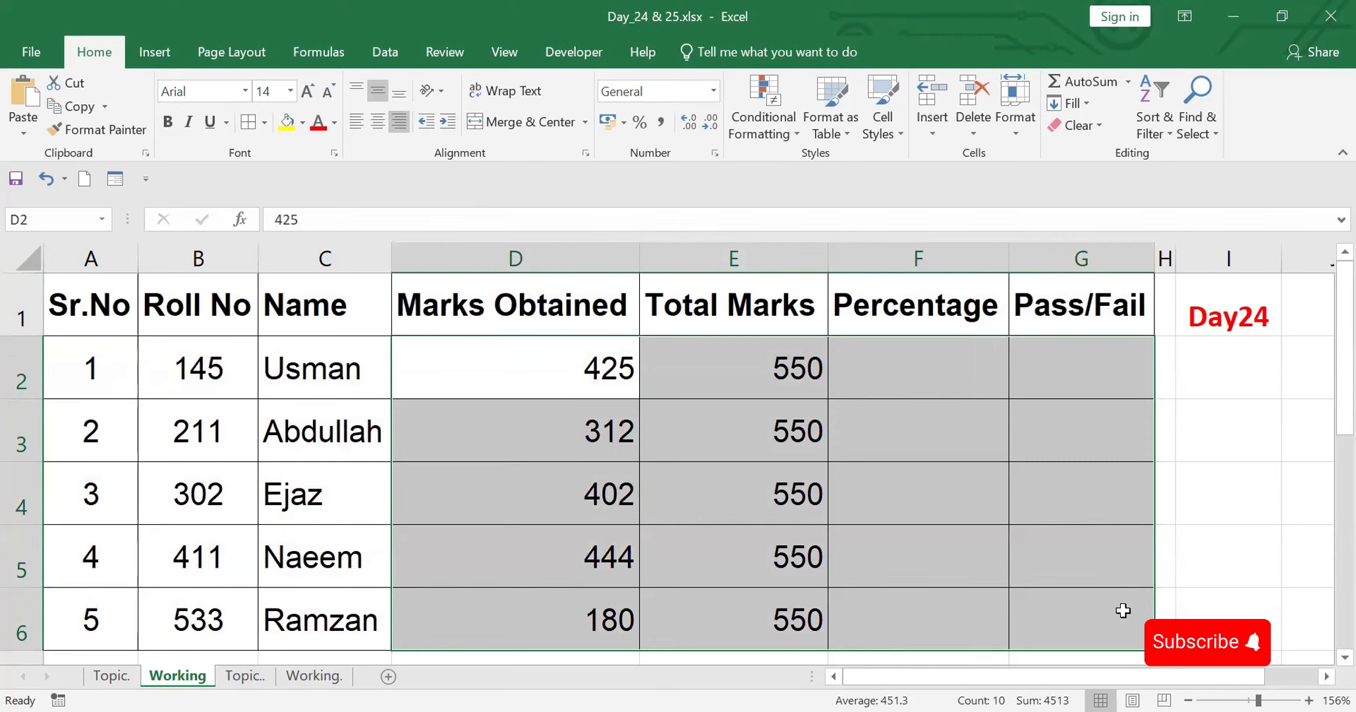
{"action": "left_click", "coordinate": [381, 127]}
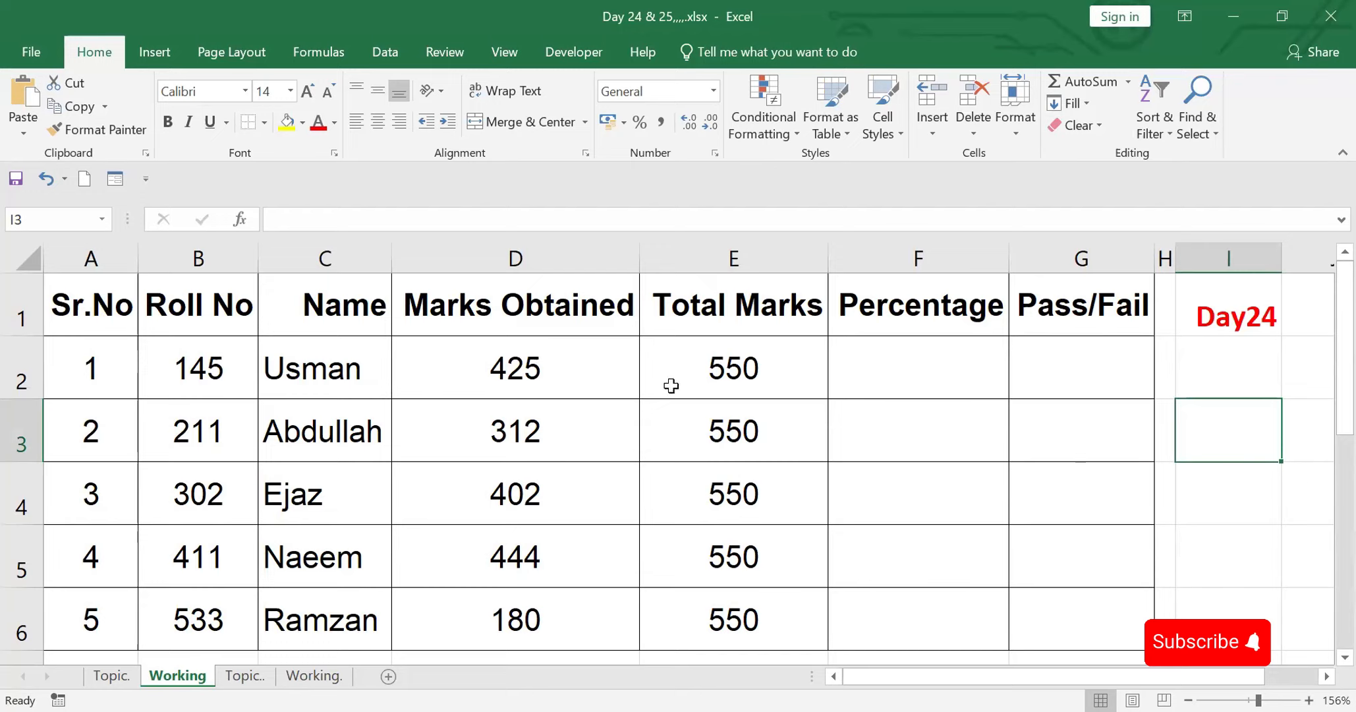
Step: Save a copy of the workbook in the Documents folder under the file name 211
{"action": "left_click", "coordinate": [30, 52]}
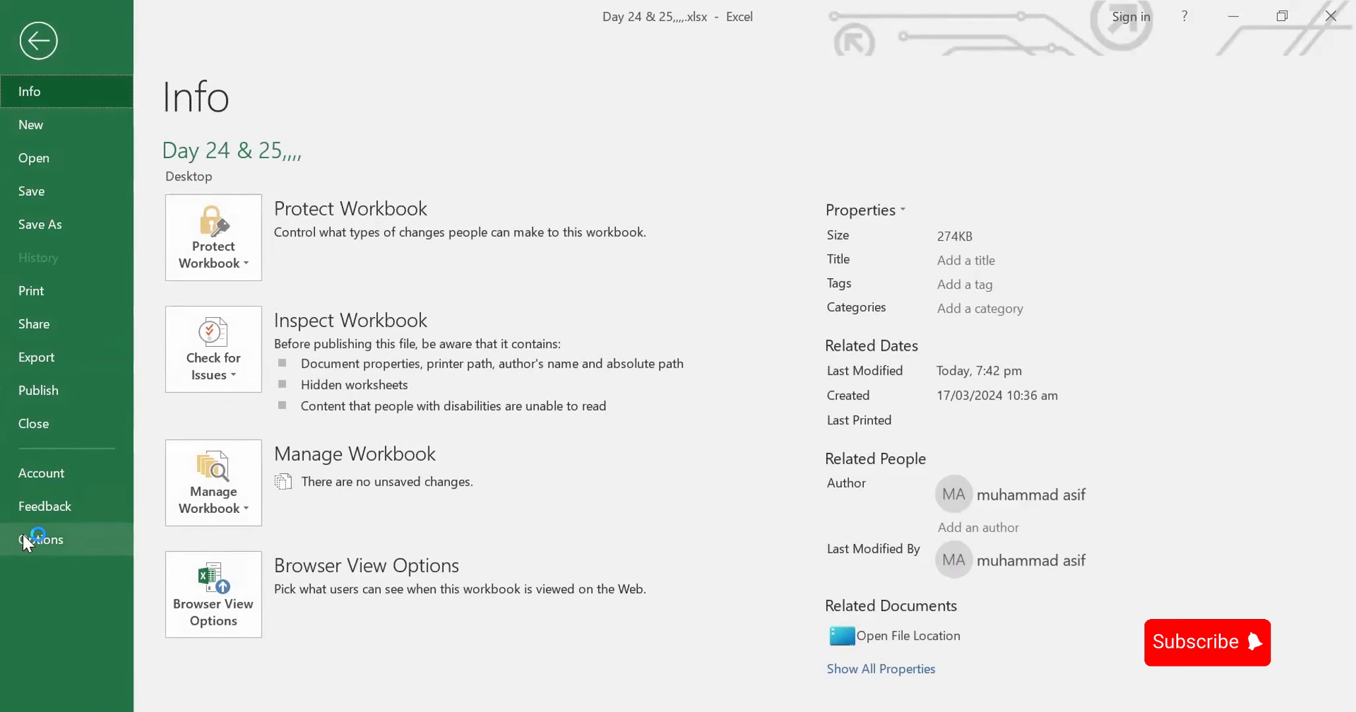
{"action": "left_click", "coordinate": [45, 223]}
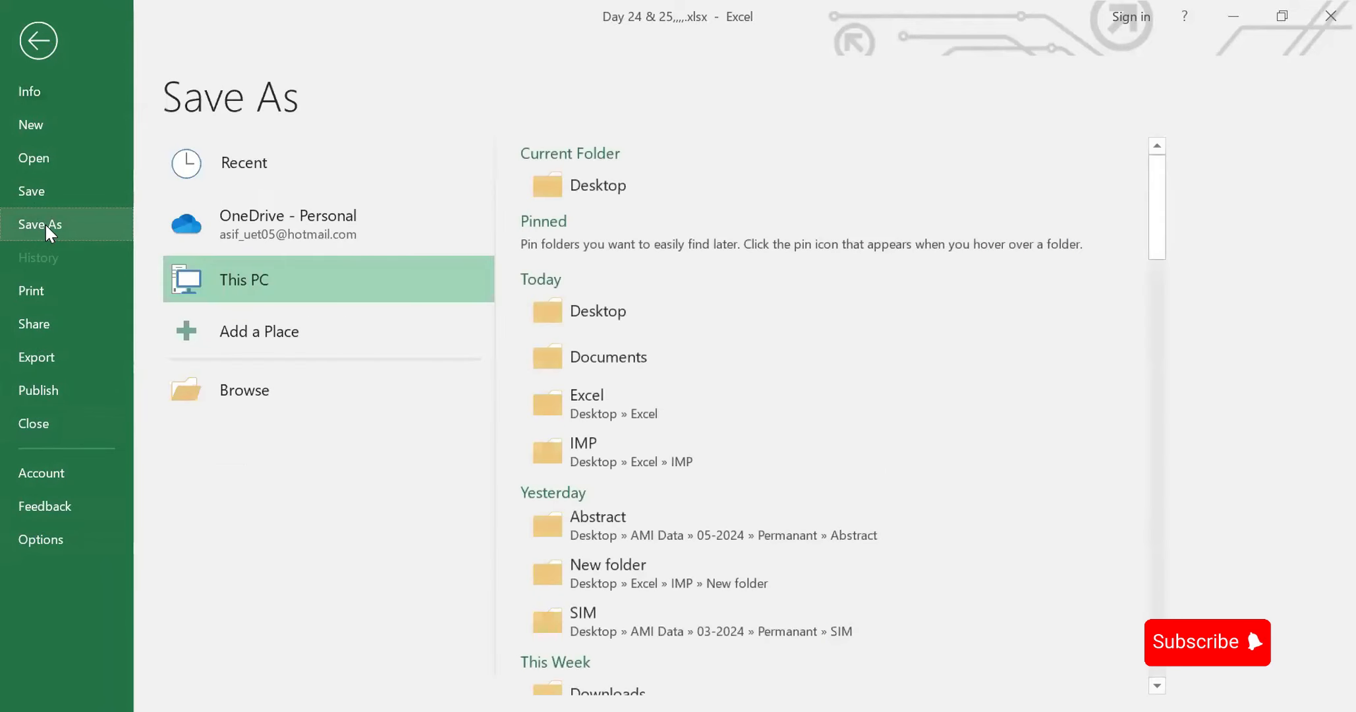
{"action": "left_click", "coordinate": [606, 187]}
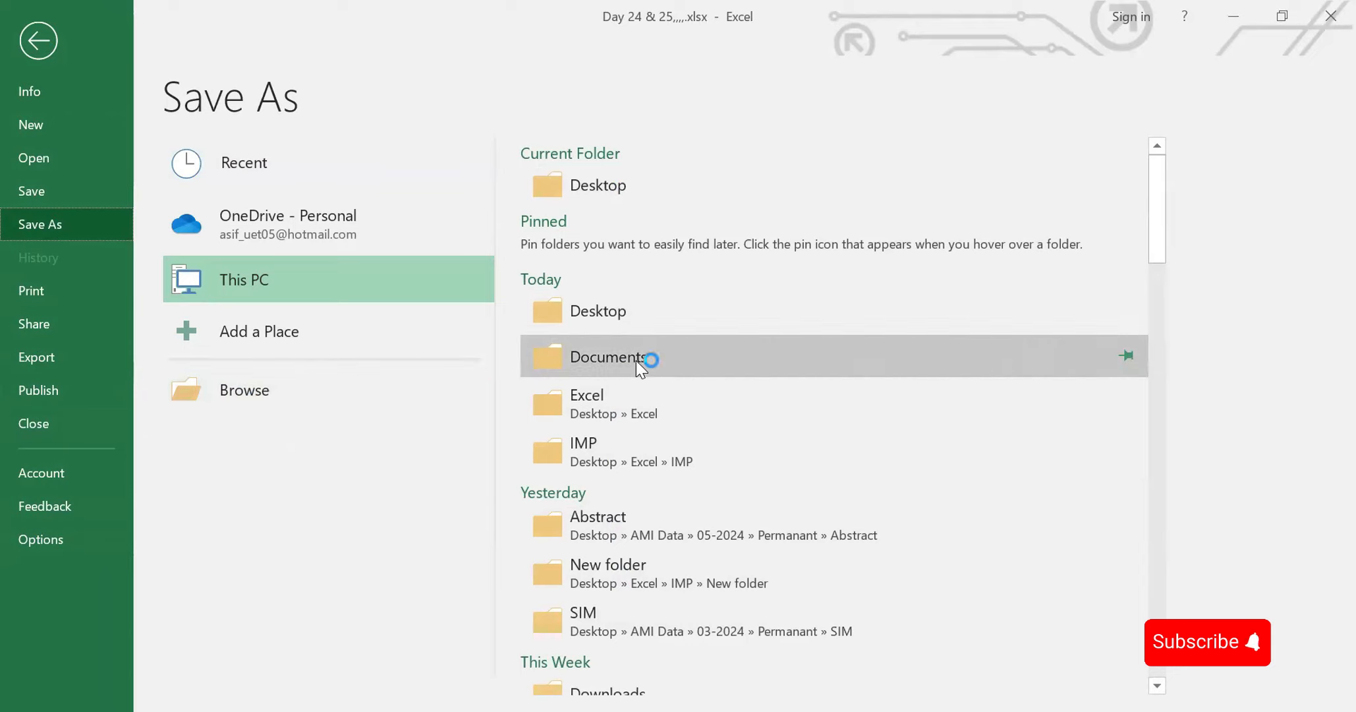
{"action": "left_click", "coordinate": [242, 394]}
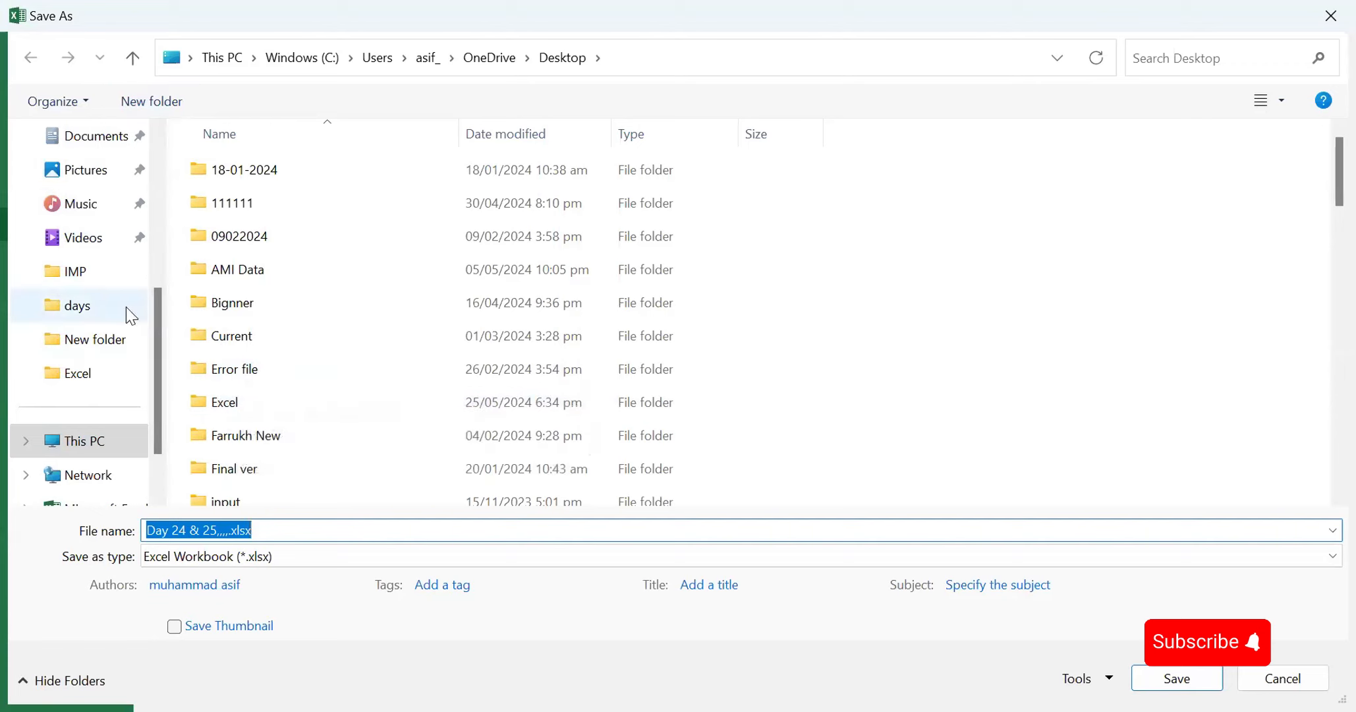
{"action": "scroll", "coordinate": [159, 296], "scroll_direction": "up", "scroll_amount": 1}
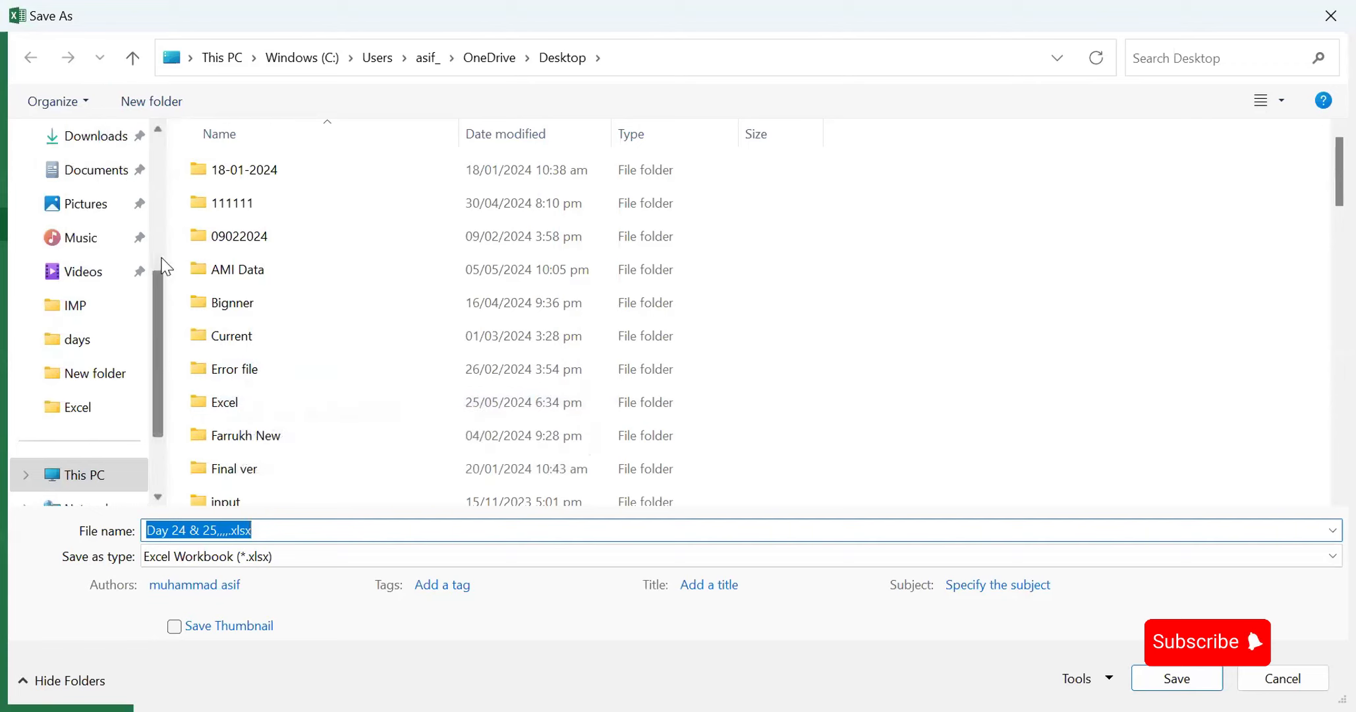
{"action": "left_click", "coordinate": [101, 181]}
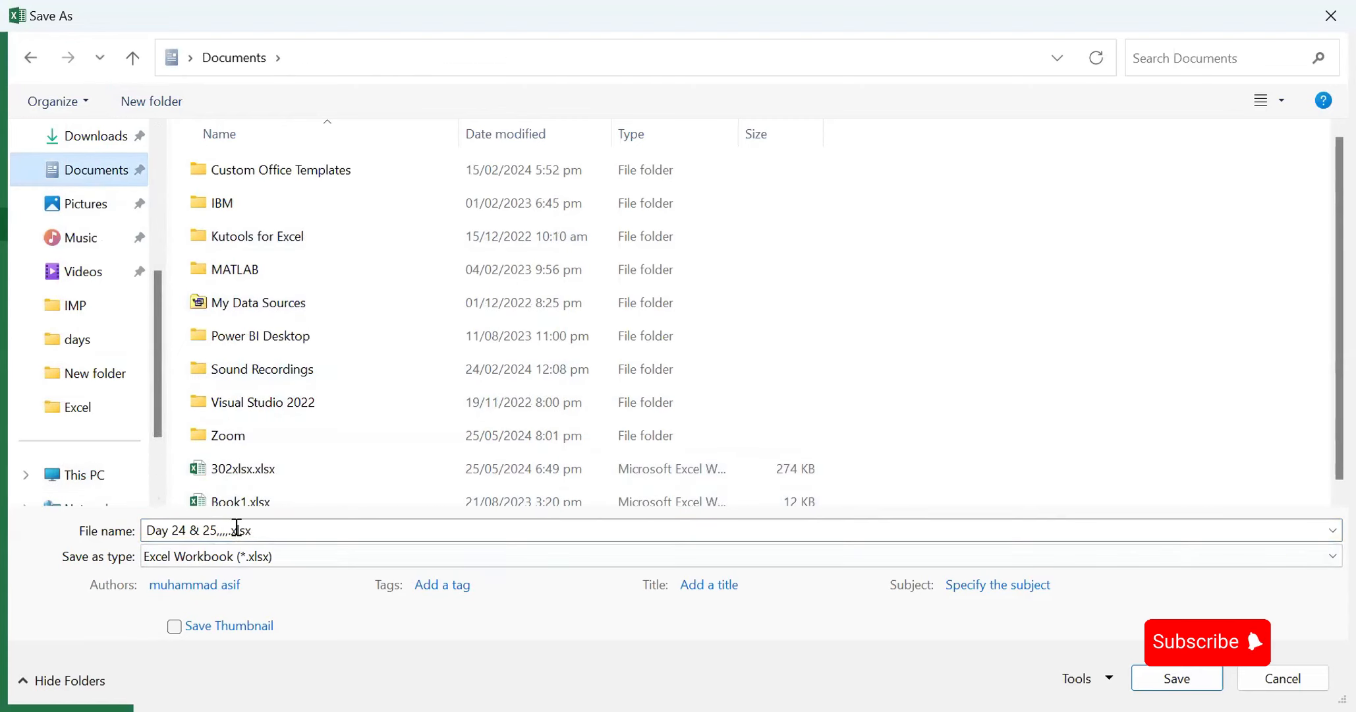
{"action": "triple_click", "coordinate": [260, 530]}
{"action": "key", "text": "BackSpace"}
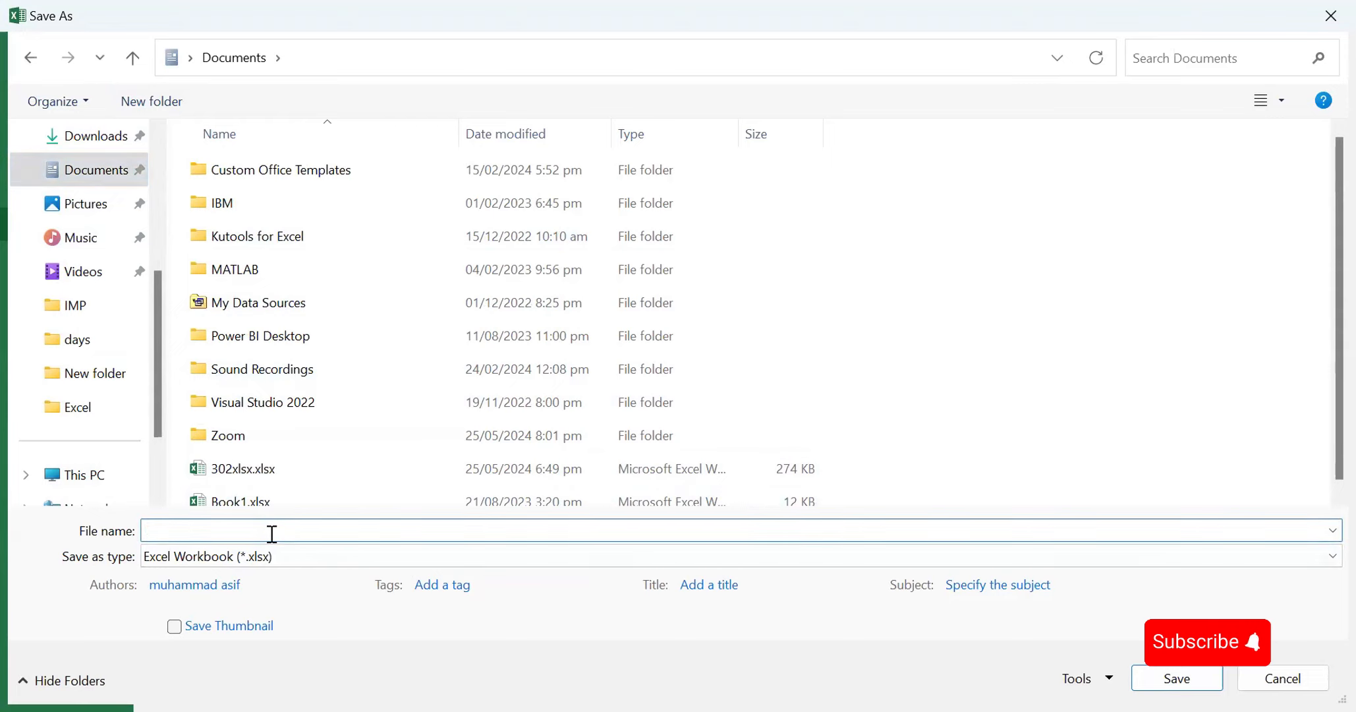
{"action": "type", "text": "211"}
{"action": "left_click", "coordinate": [1178, 679]}
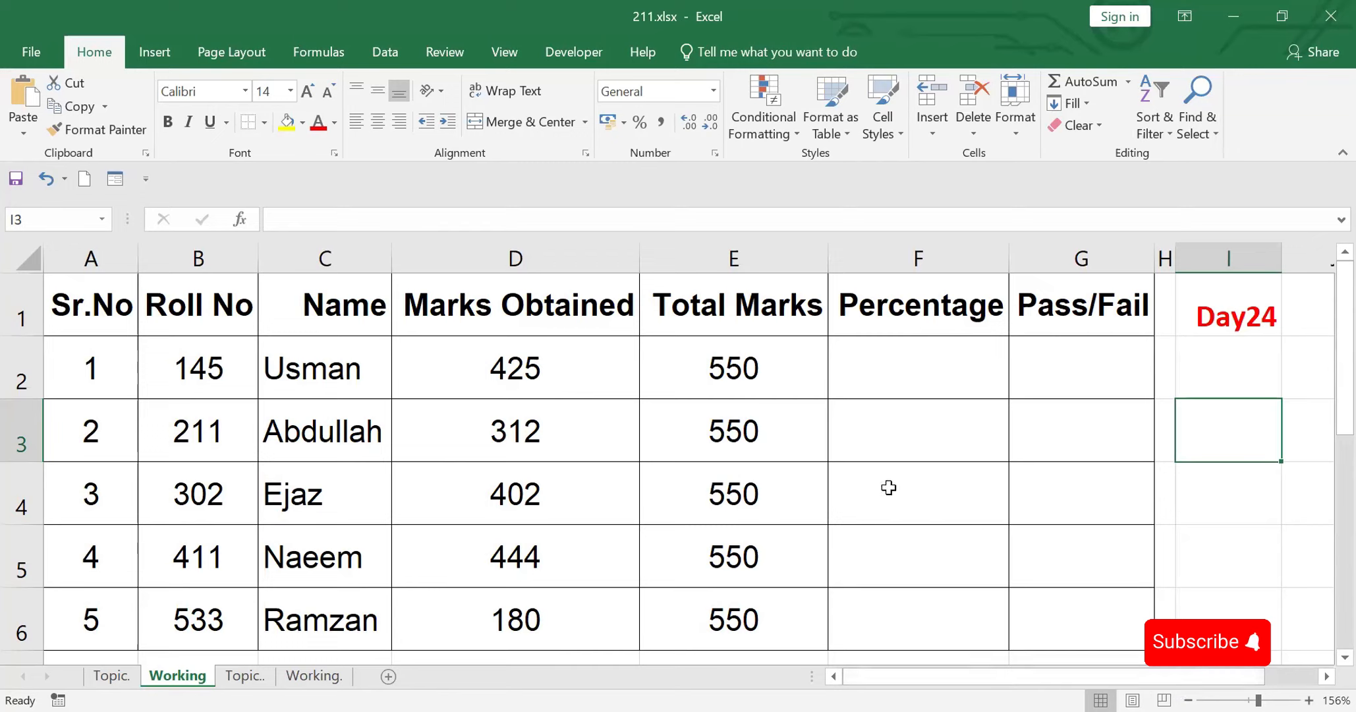
Step: Enter the formula =D2/E2*100 in F2 to calculate the first student's percentage
{"action": "left_click", "coordinate": [914, 365]}
{"action": "type", "text": "="}
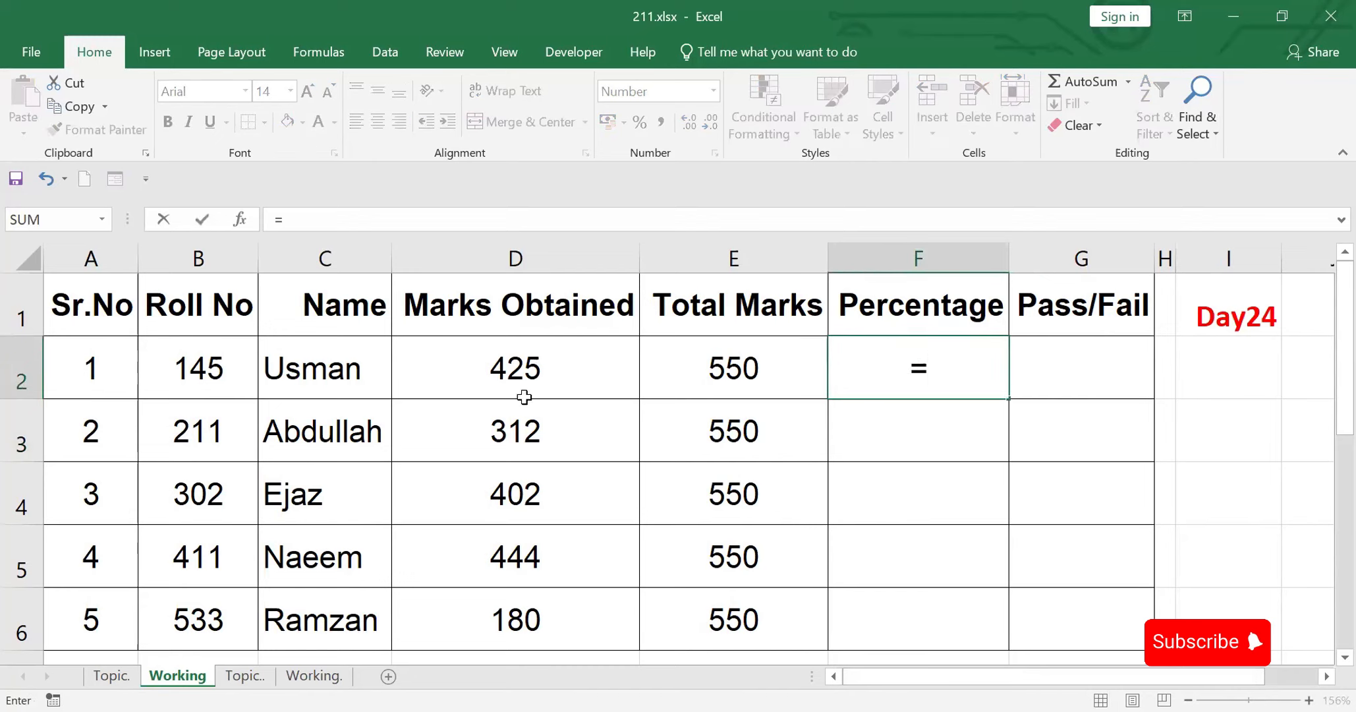
{"action": "left_click", "coordinate": [518, 364]}
{"action": "type", "text": "/"}
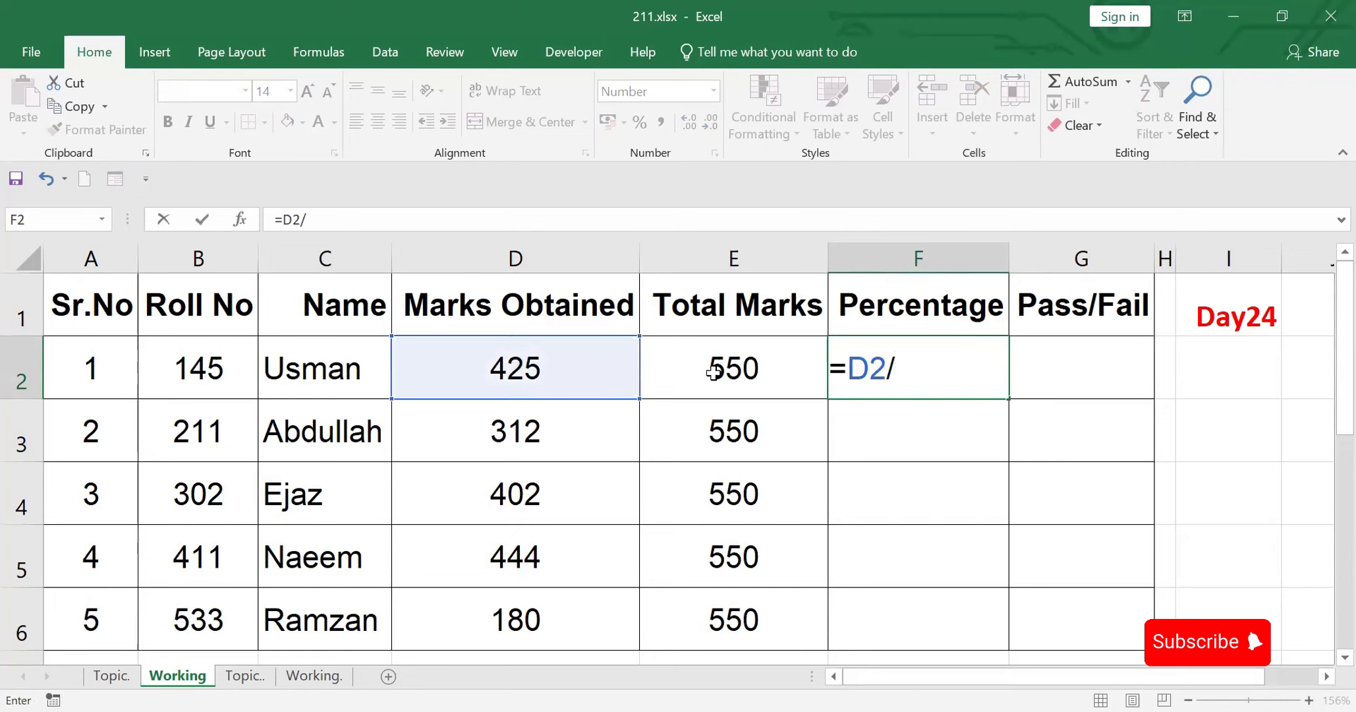
{"action": "left_click", "coordinate": [736, 373]}
{"action": "type", "text": "*100"}
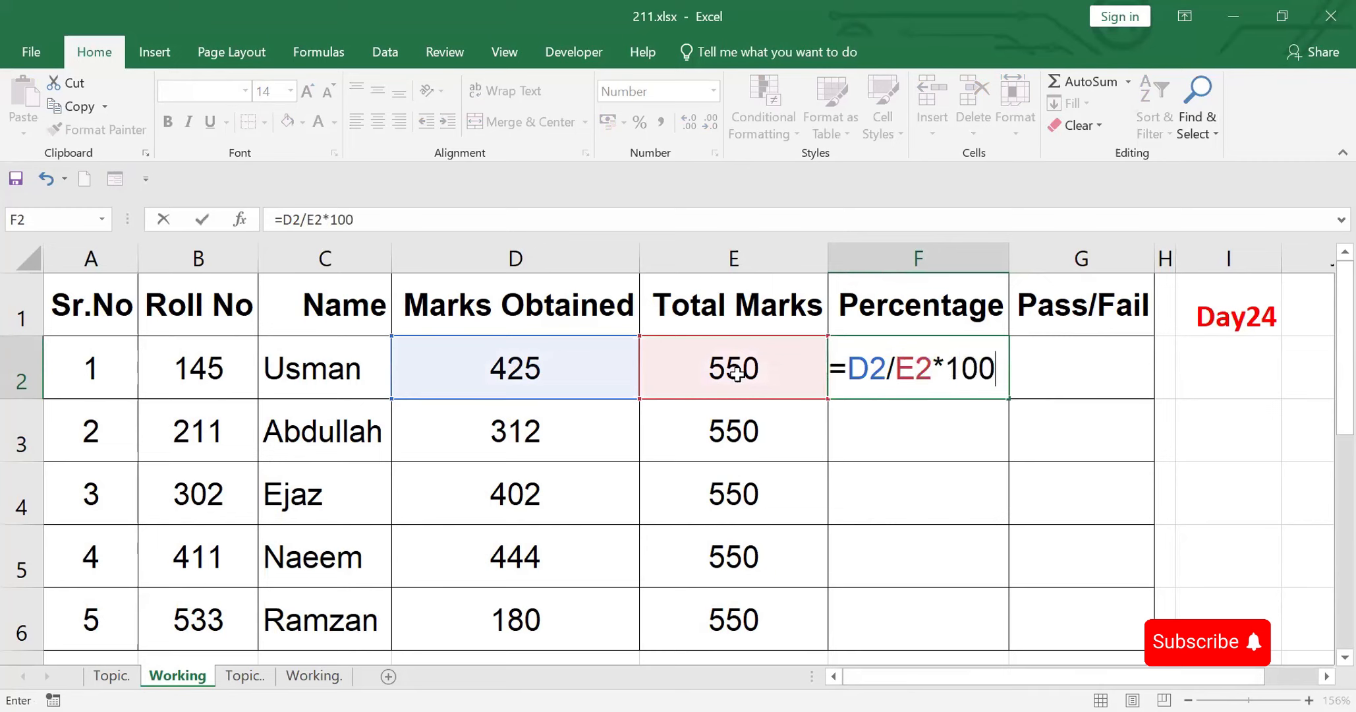
{"action": "key", "text": "Return"}
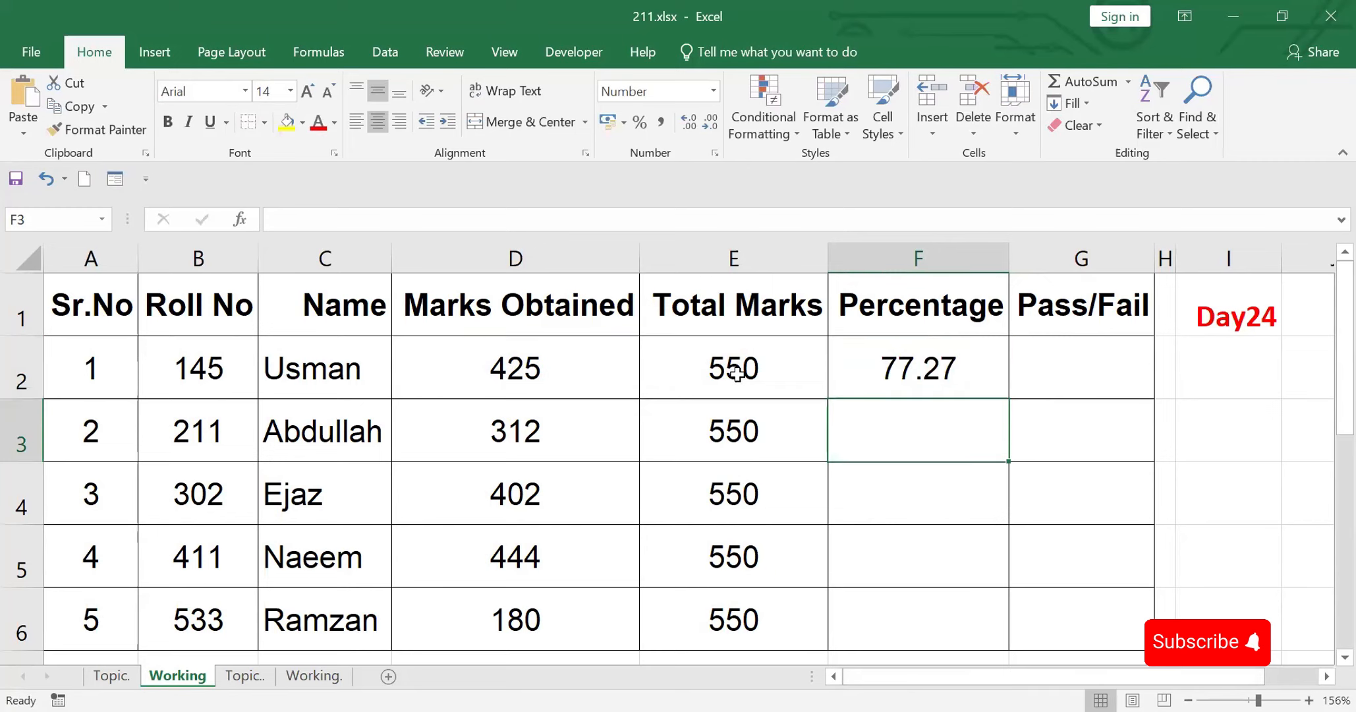
Step: Fill the percentage formula from F2 down to F6 and reduce the results to whole numbers
{"action": "left_click", "coordinate": [932, 362]}
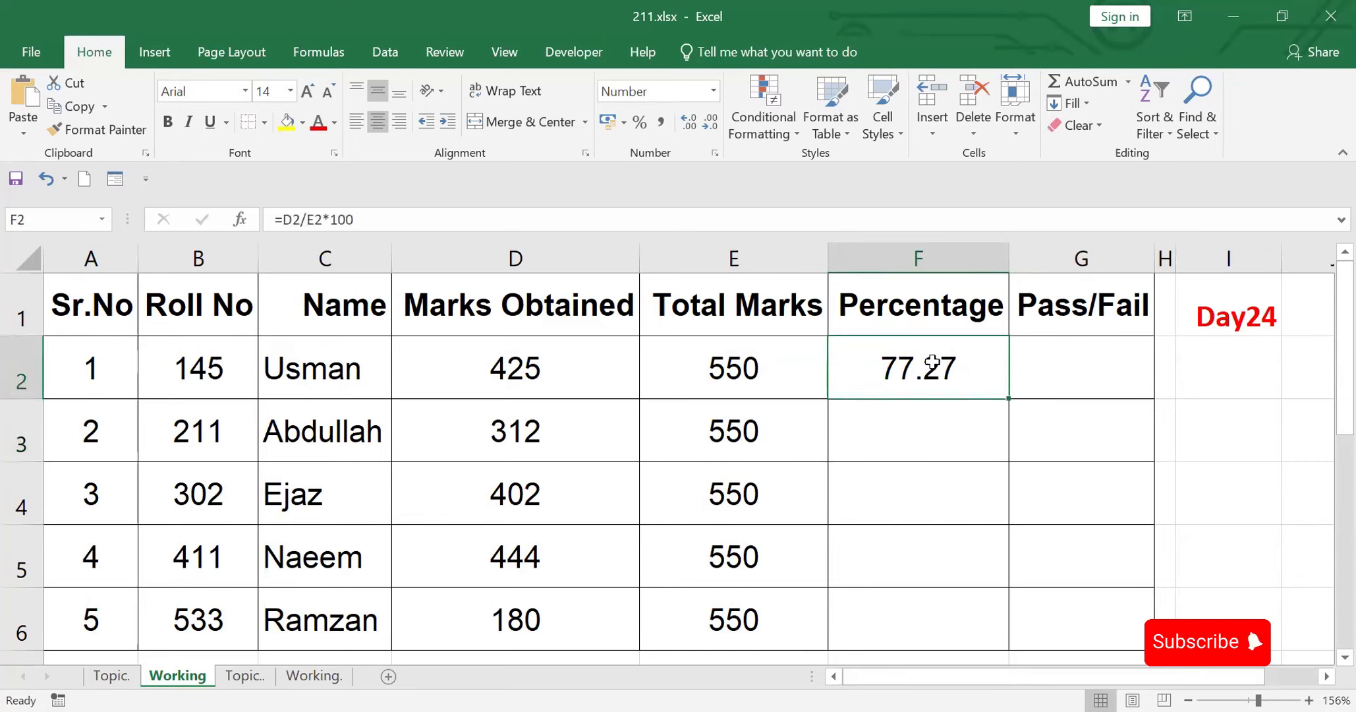
{"action": "double_click", "coordinate": [1009, 397]}
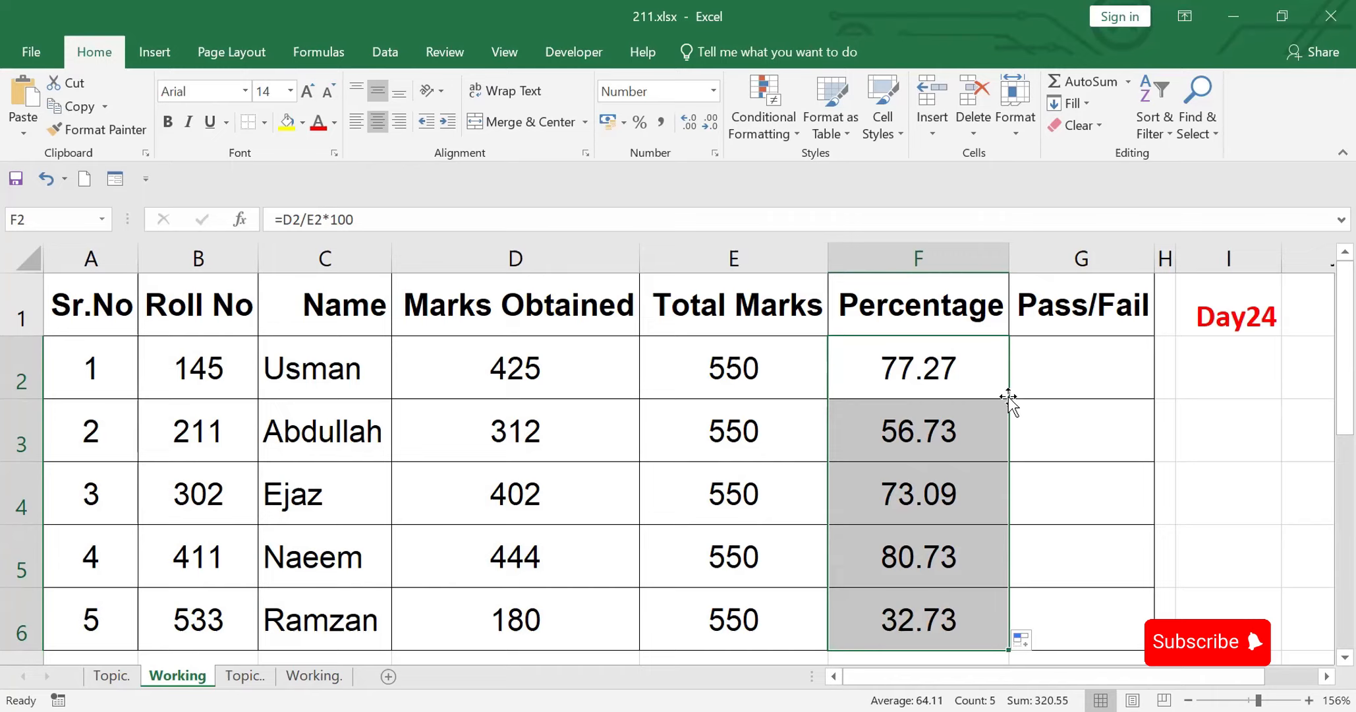
{"action": "left_click", "coordinate": [708, 125]}
{"action": "left_click", "coordinate": [708, 126]}
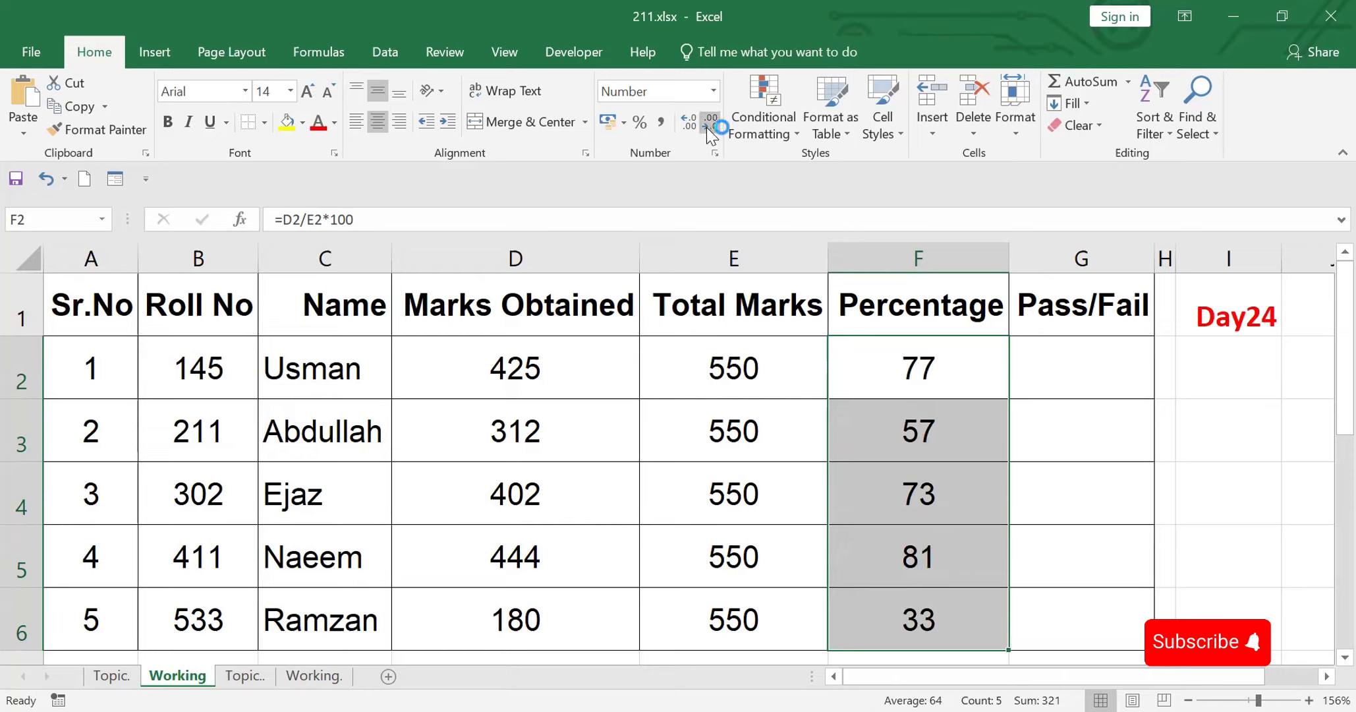
{"action": "left_click", "coordinate": [708, 125]}
{"action": "left_click", "coordinate": [708, 125]}
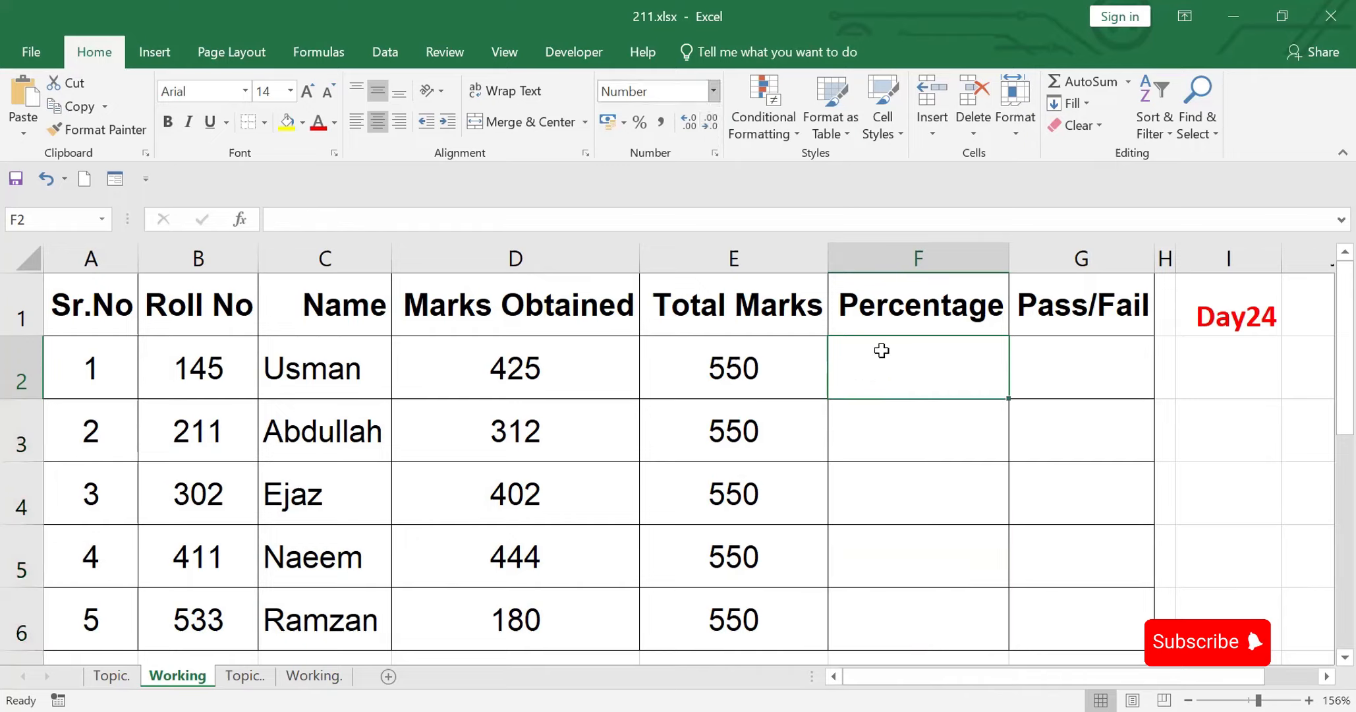
Step: Enter the formula =D2/E2% in F2 as the percentage calculation for the first student
{"action": "type", "text": "="}
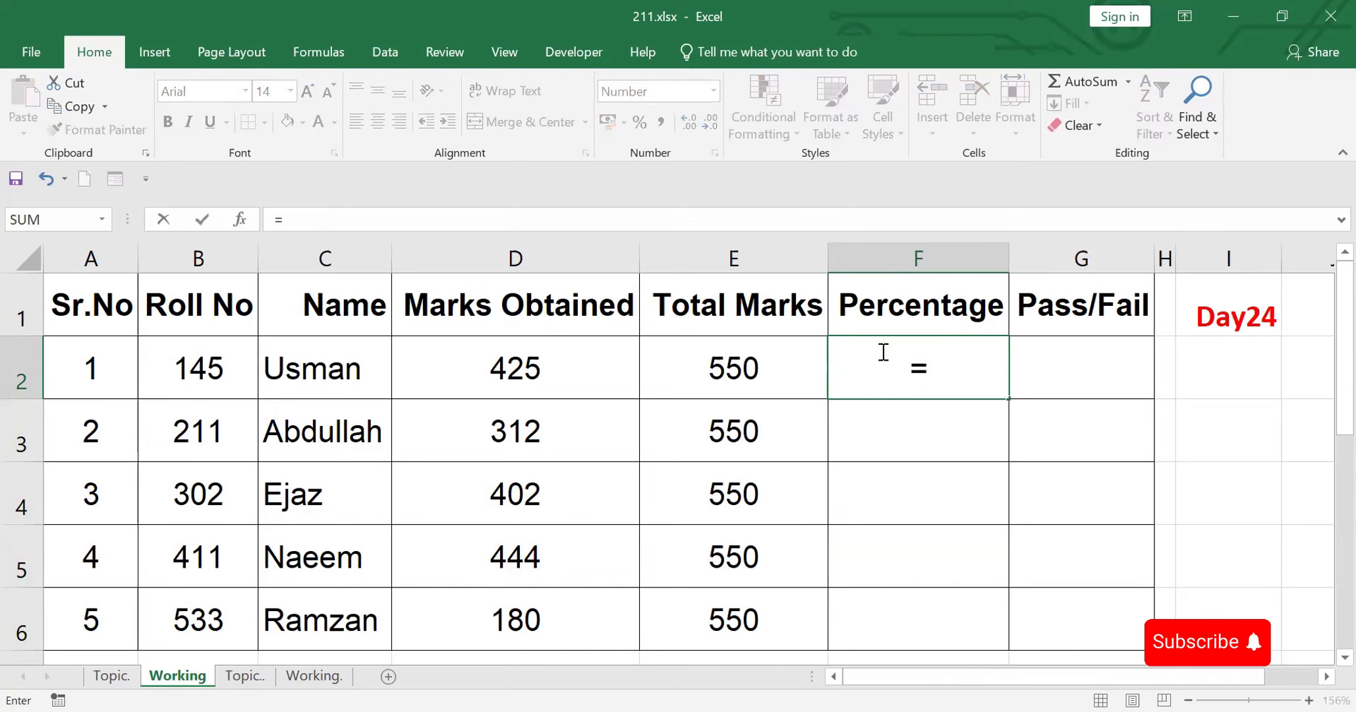
{"action": "left_click", "coordinate": [482, 353]}
{"action": "type", "text": "/"}
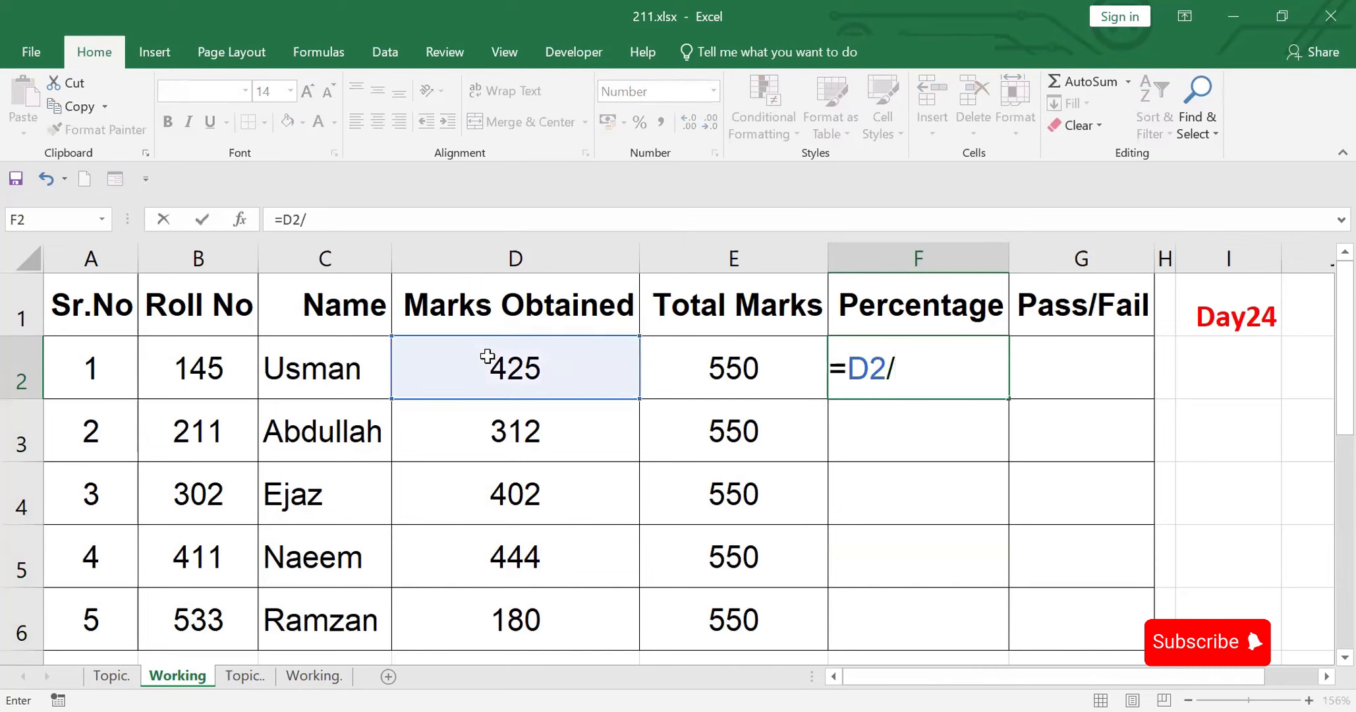
{"action": "left_click", "coordinate": [716, 377]}
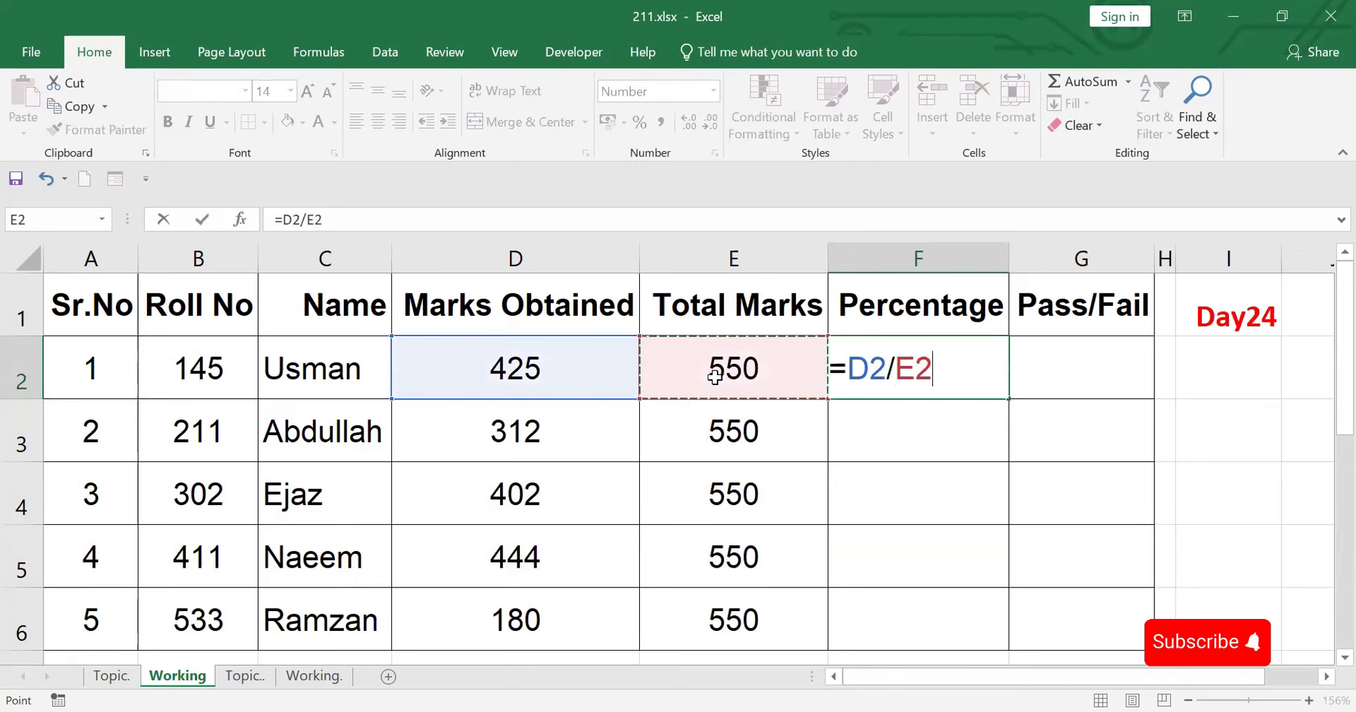
{"action": "type", "text": "%"}
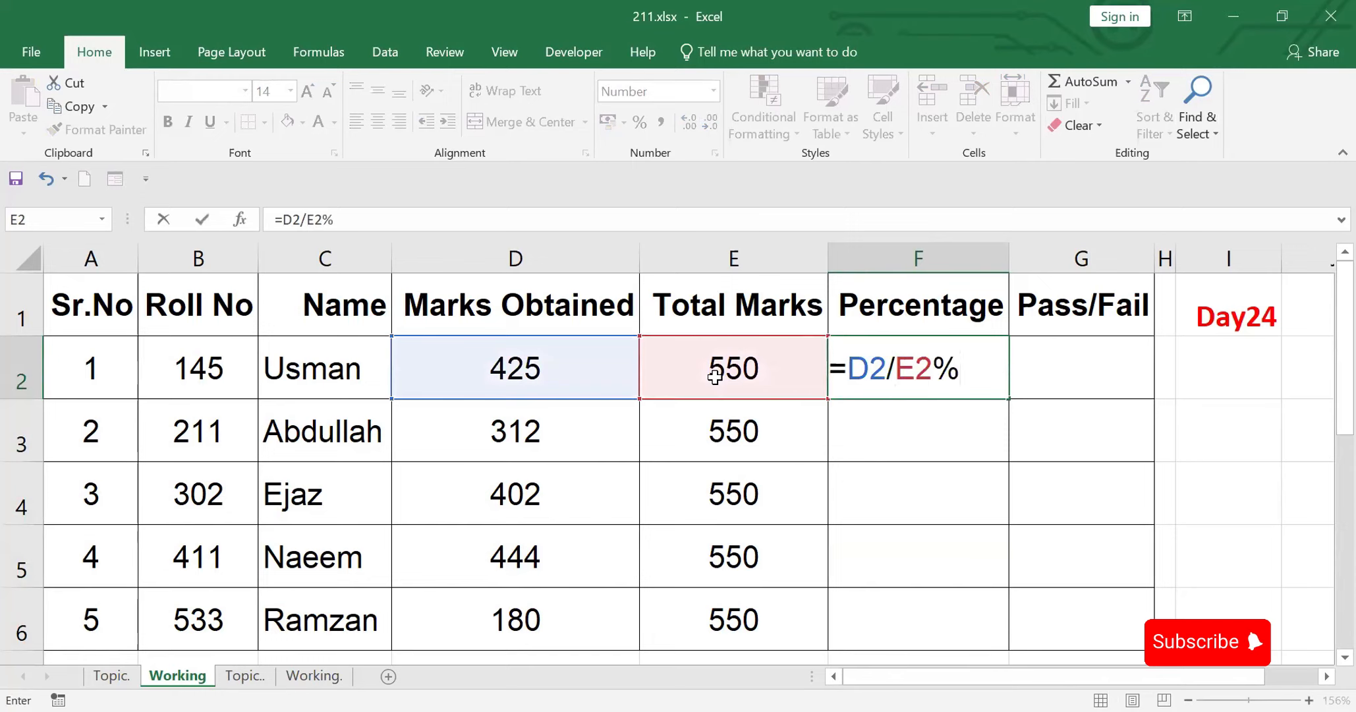
{"action": "key", "text": "ctrl+Return"}
{"action": "key", "text": "Return"}
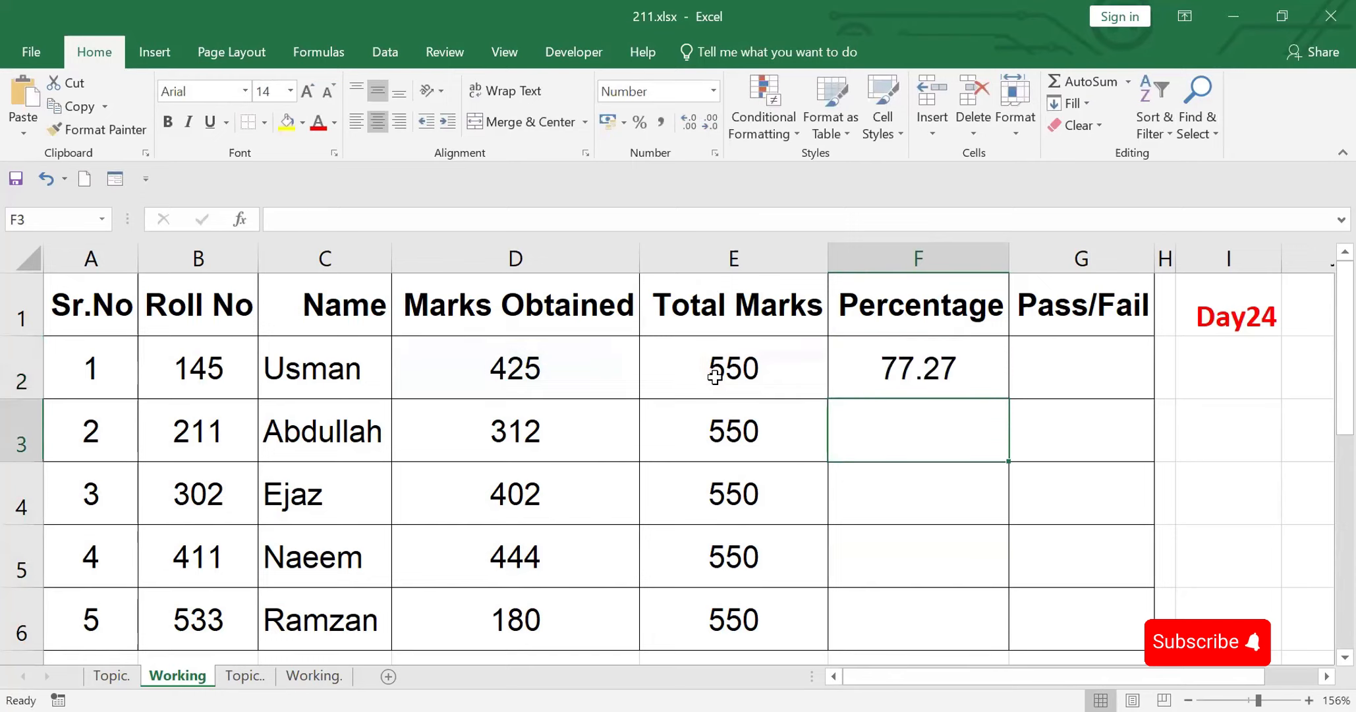
Step: Copy the =D2/E2% formula from F2 down through F6 and display the percentages without decimals
{"action": "left_click", "coordinate": [949, 356]}
{"action": "double_click", "coordinate": [1008, 396]}
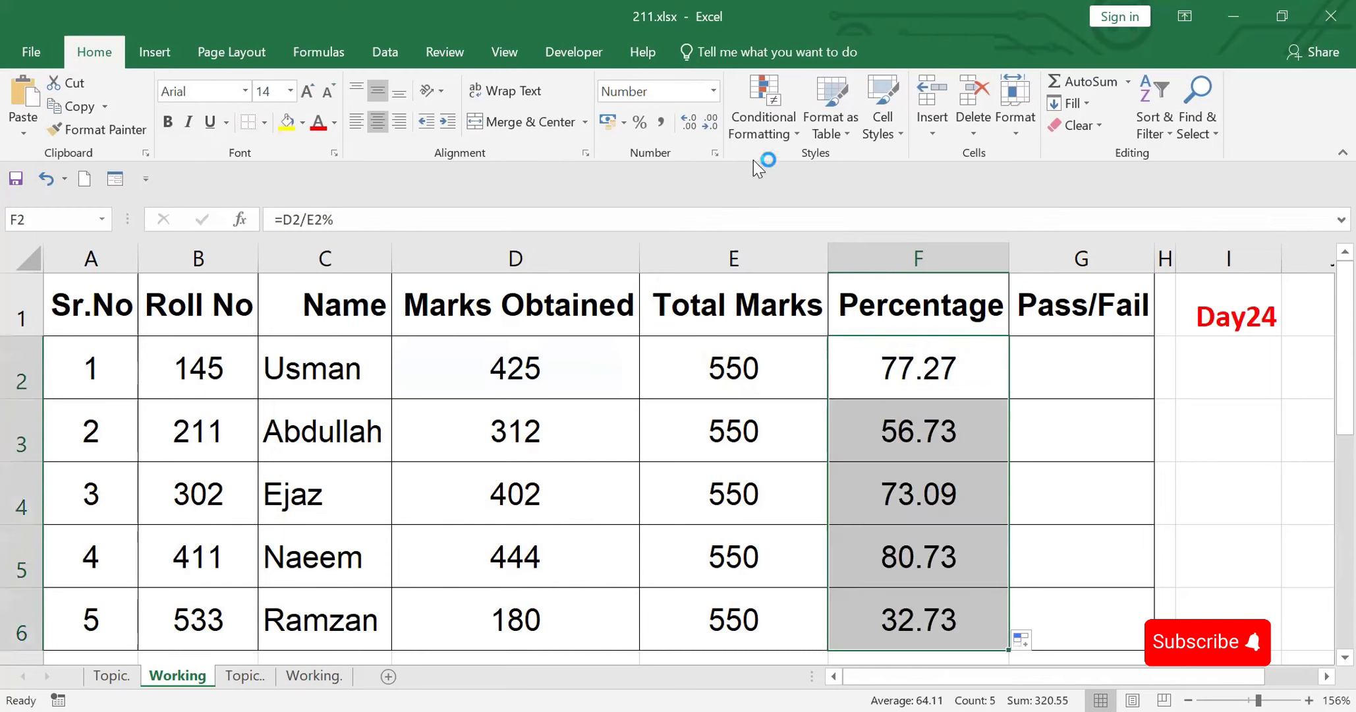
{"action": "left_click", "coordinate": [710, 122]}
{"action": "left_click", "coordinate": [710, 122]}
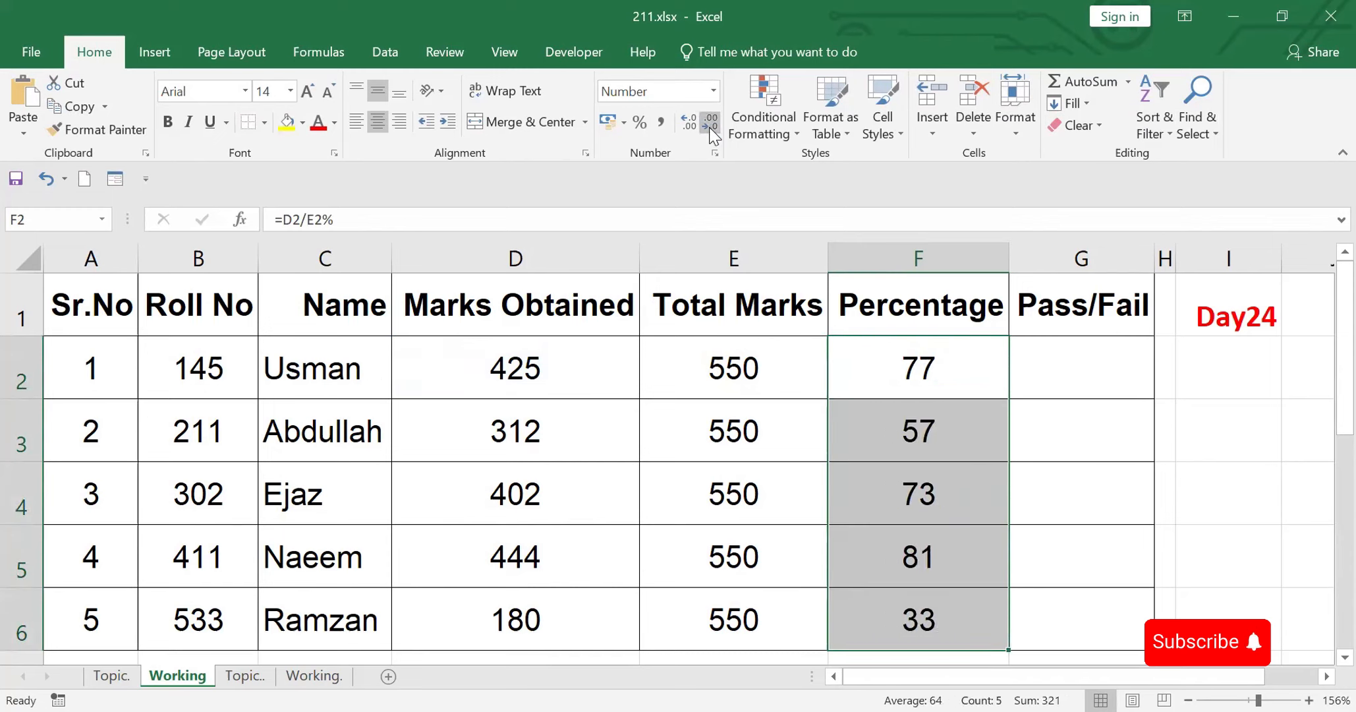
Step: Enter the formula =IF(F2>33,"Pass","Fail") in G2 to grade the first student
{"action": "left_click", "coordinate": [1074, 364]}
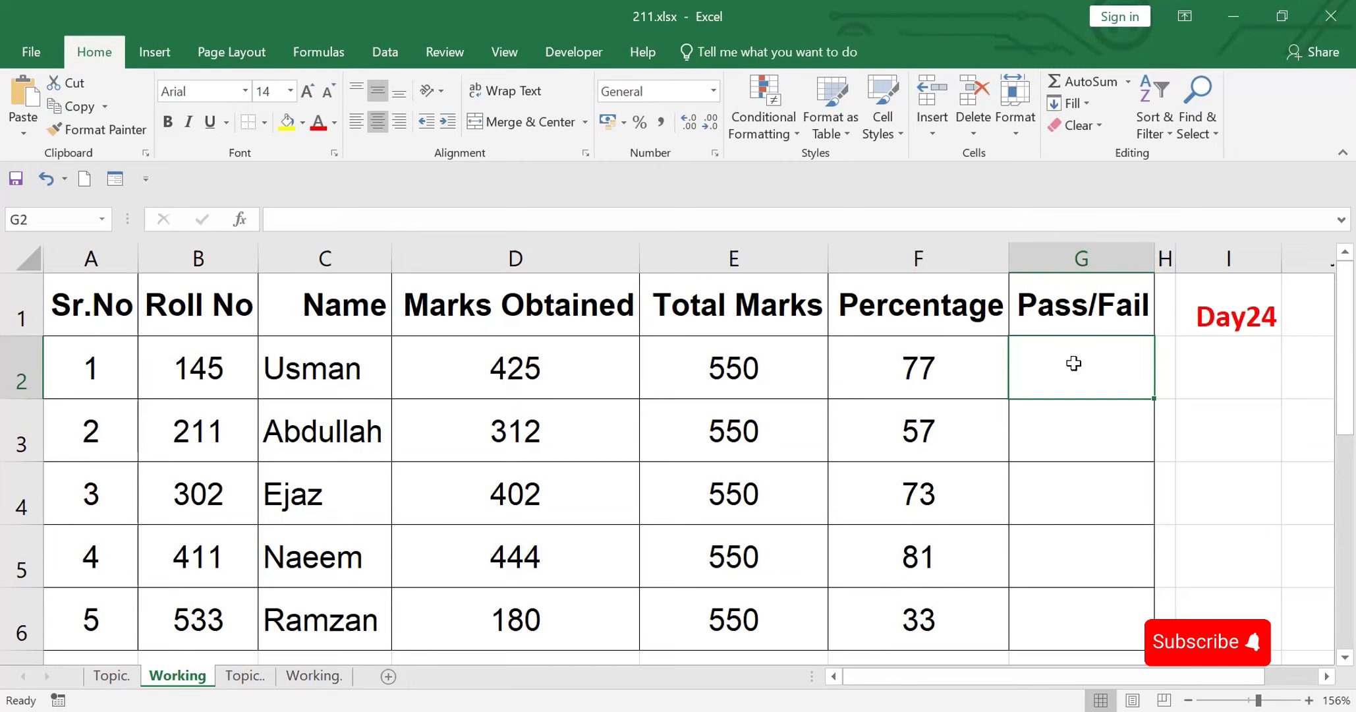
{"action": "type", "text": "="}
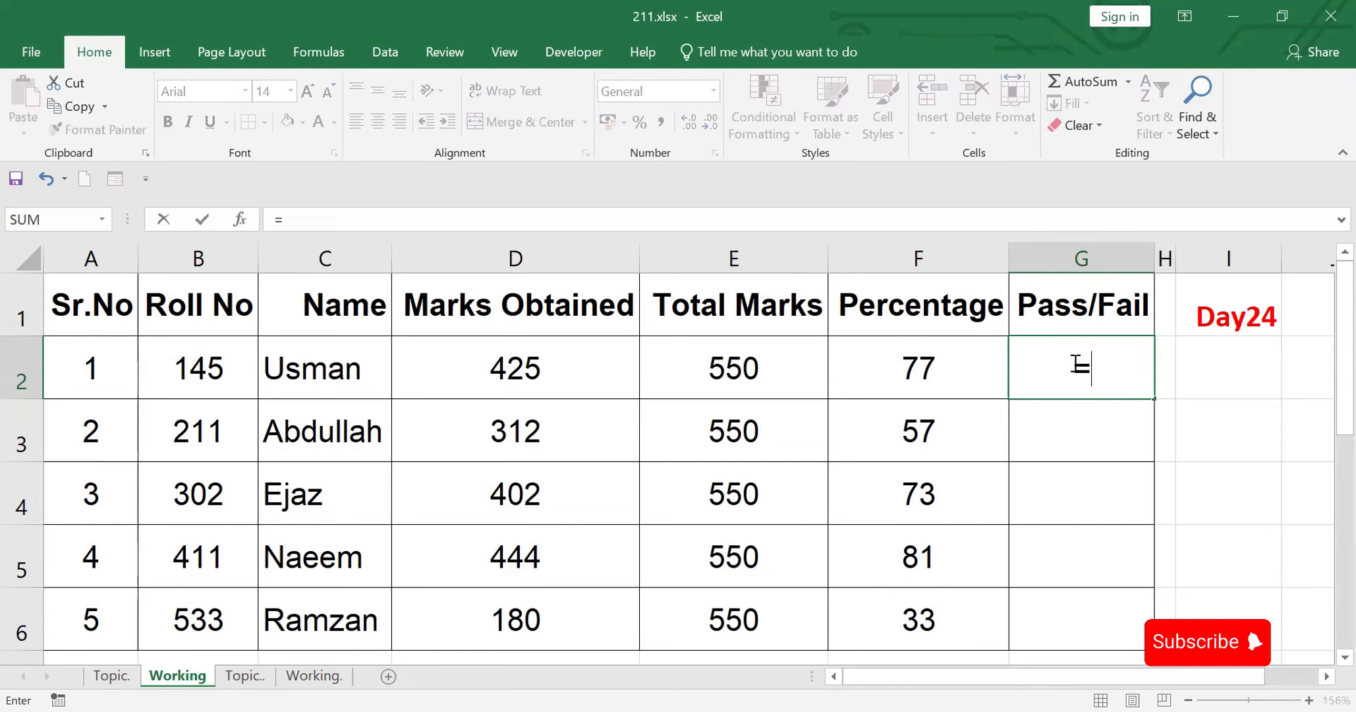
{"action": "type", "text": "if("}
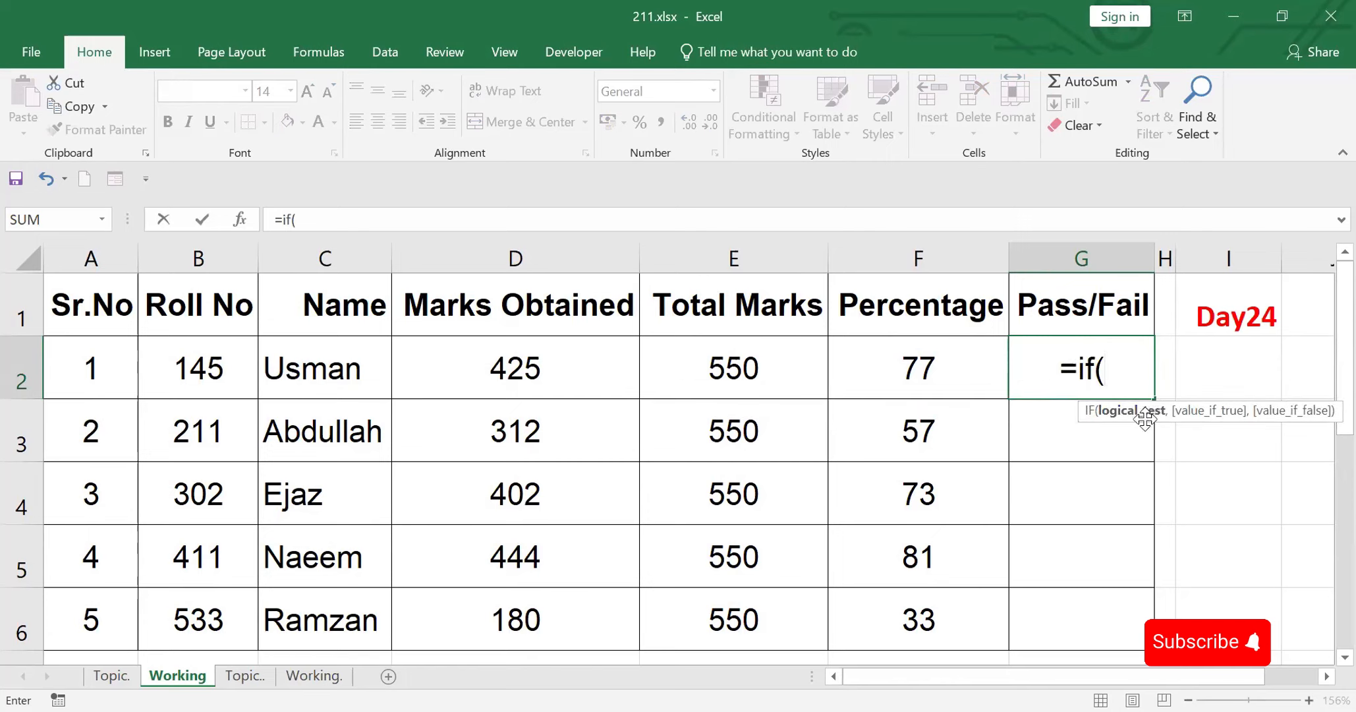
{"action": "left_click", "coordinate": [919, 368]}
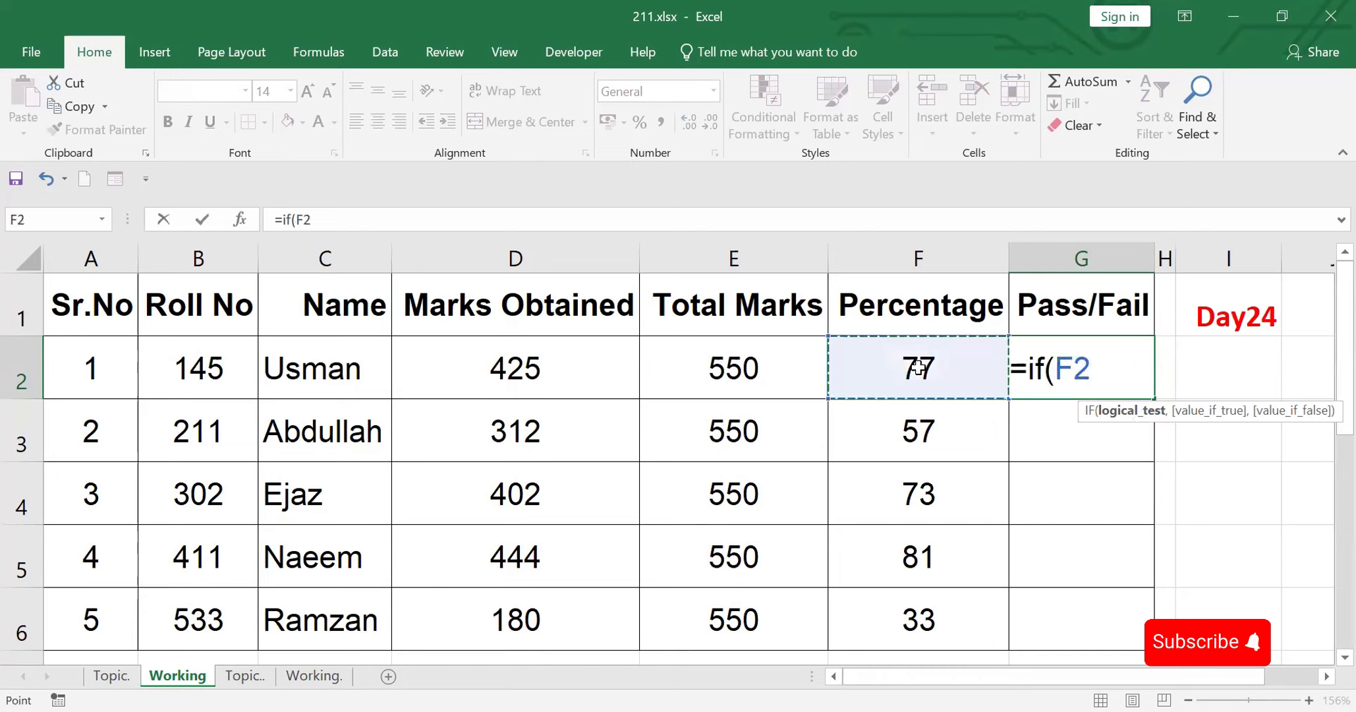
{"action": "type", "text": ">33."}
{"action": "key", "text": "BackSpace"}
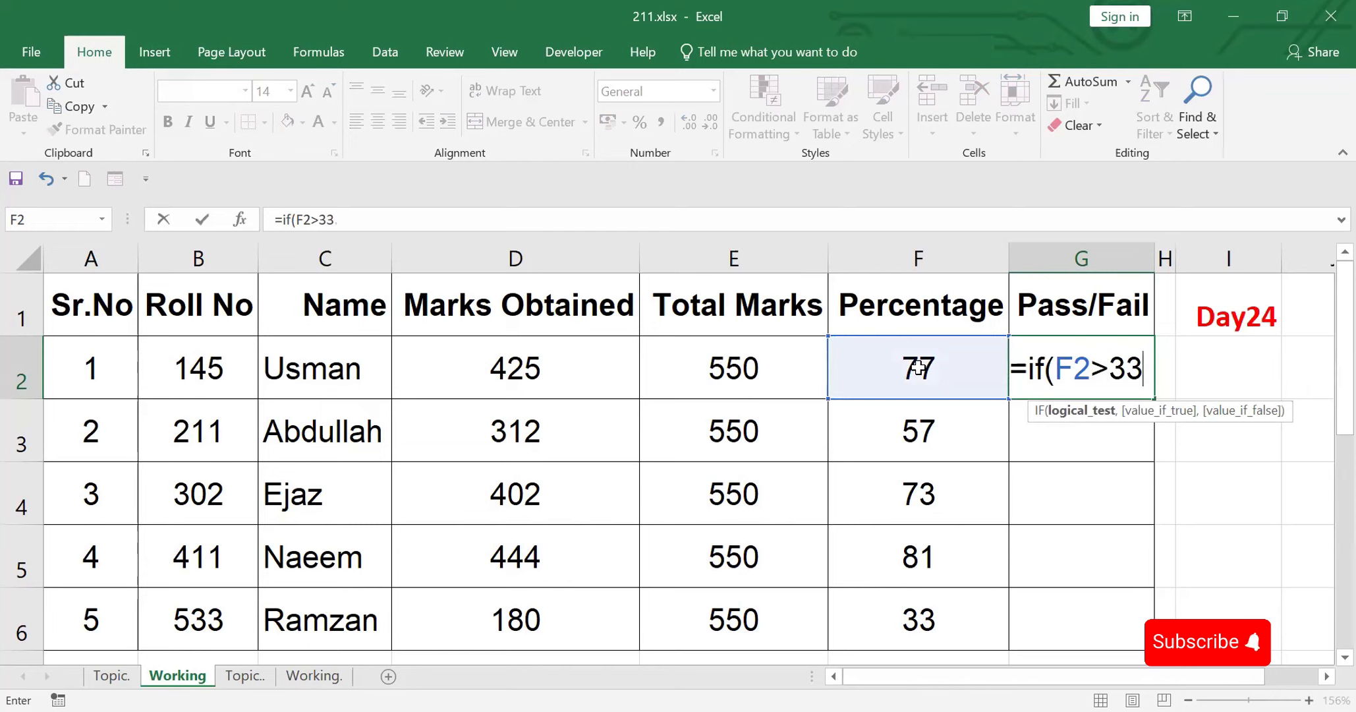
{"action": "type", "text": ","}
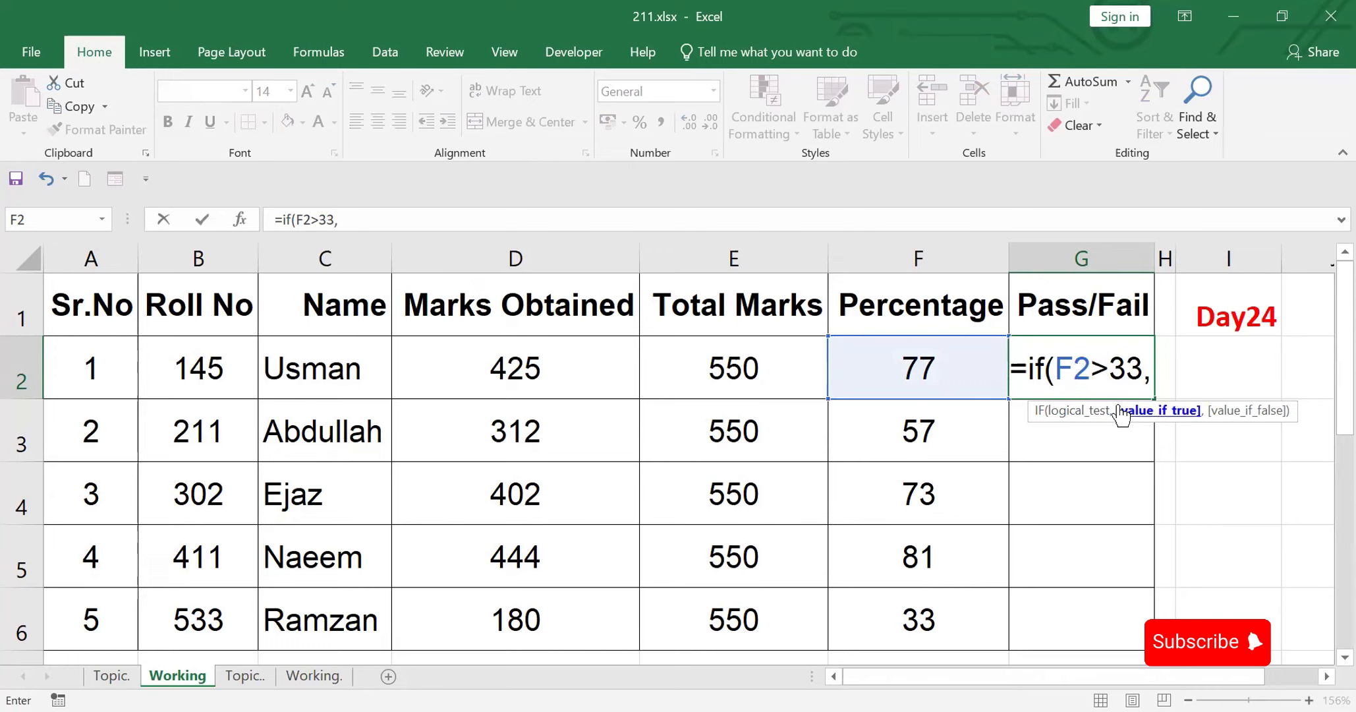
{"action": "type", "text": "\"Pass"}
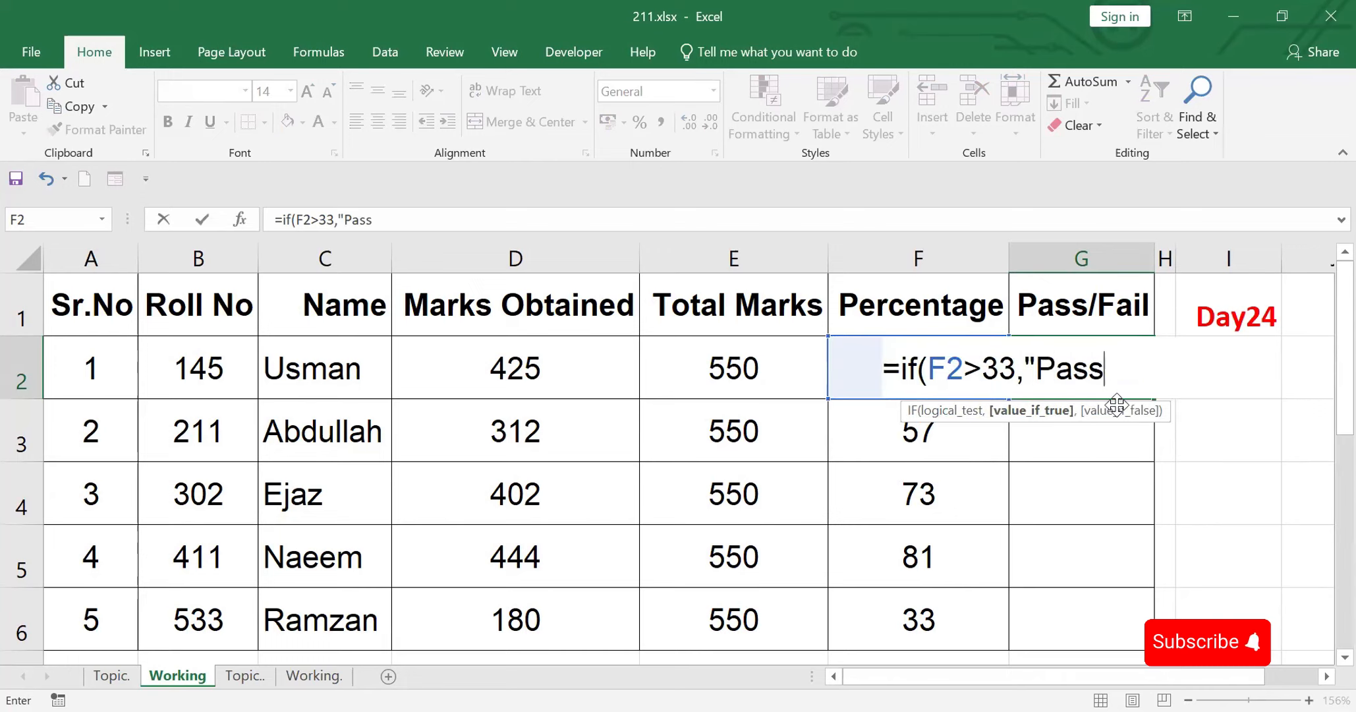
{"action": "type", "text": "\","}
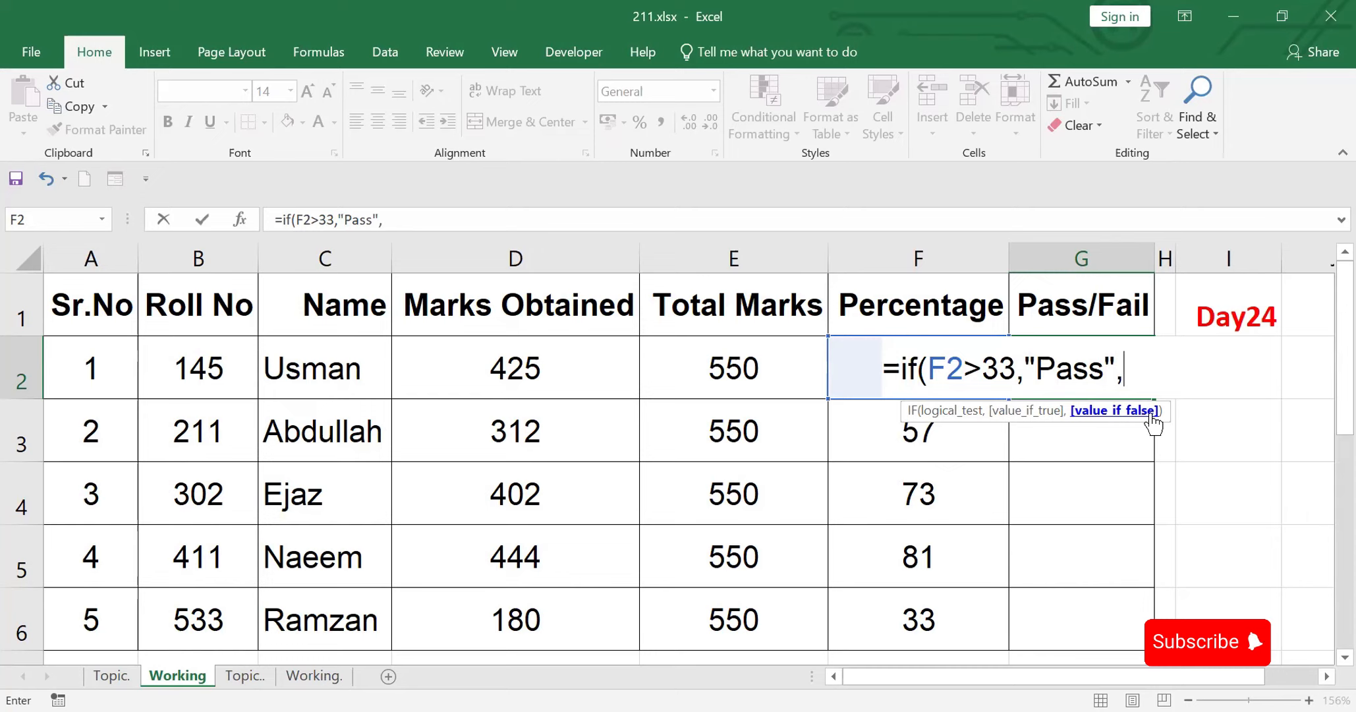
{"action": "type", "text": "\"Fail"}
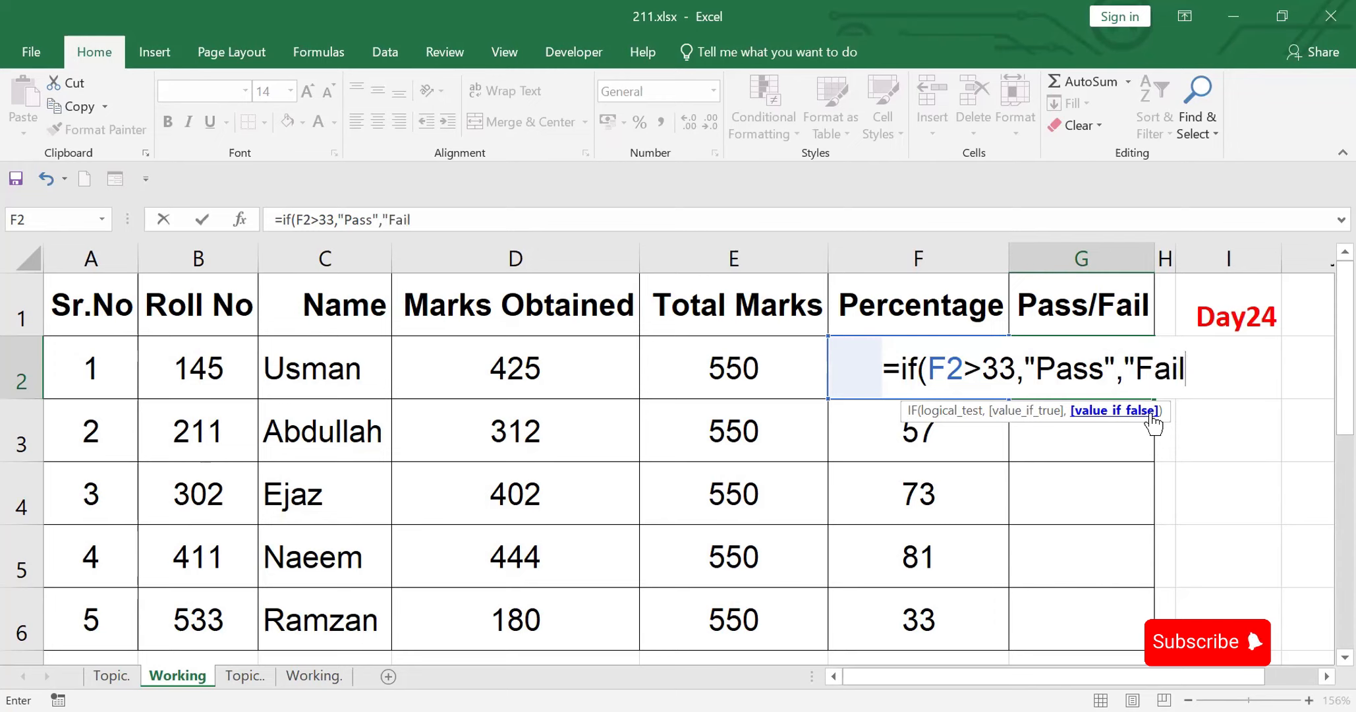
{"action": "type", "text": "\")"}
{"action": "key", "text": "Return"}
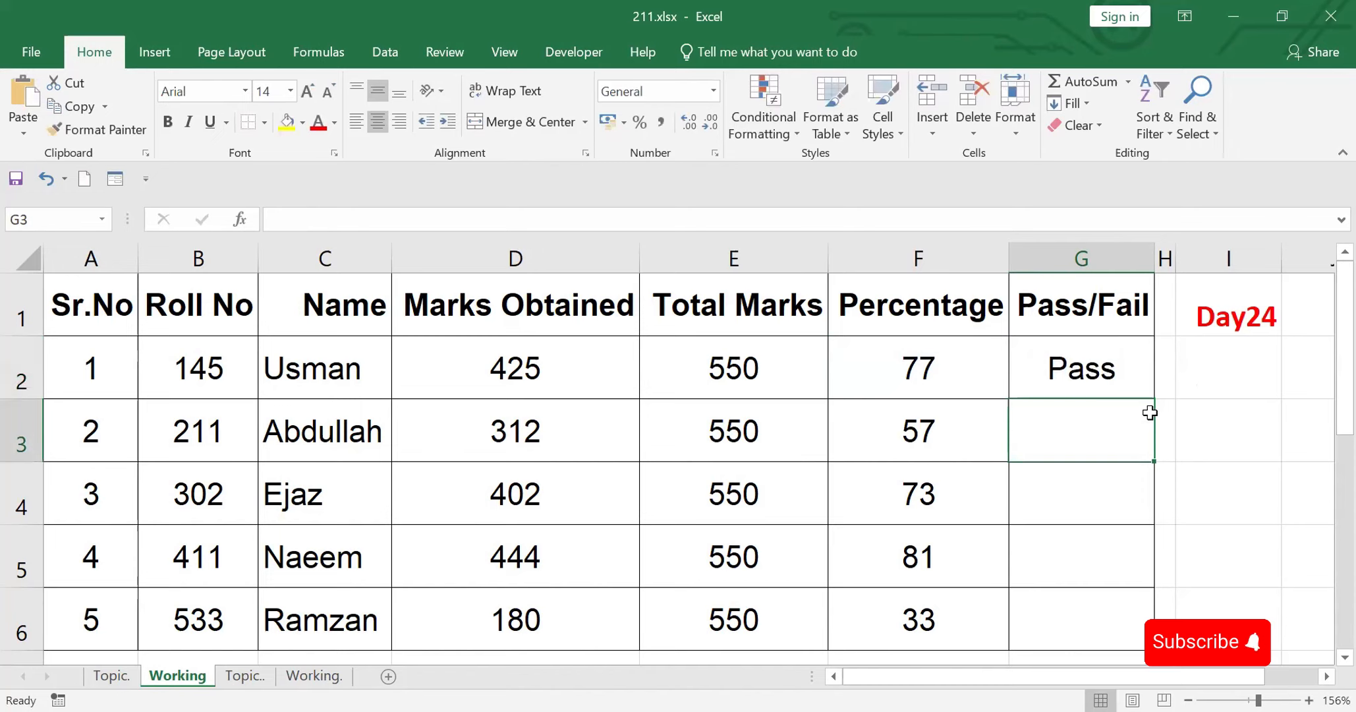
Step: Fill the Pass/Fail formula from G2 down to G6 for the remaining students
{"action": "left_click", "coordinate": [1111, 357]}
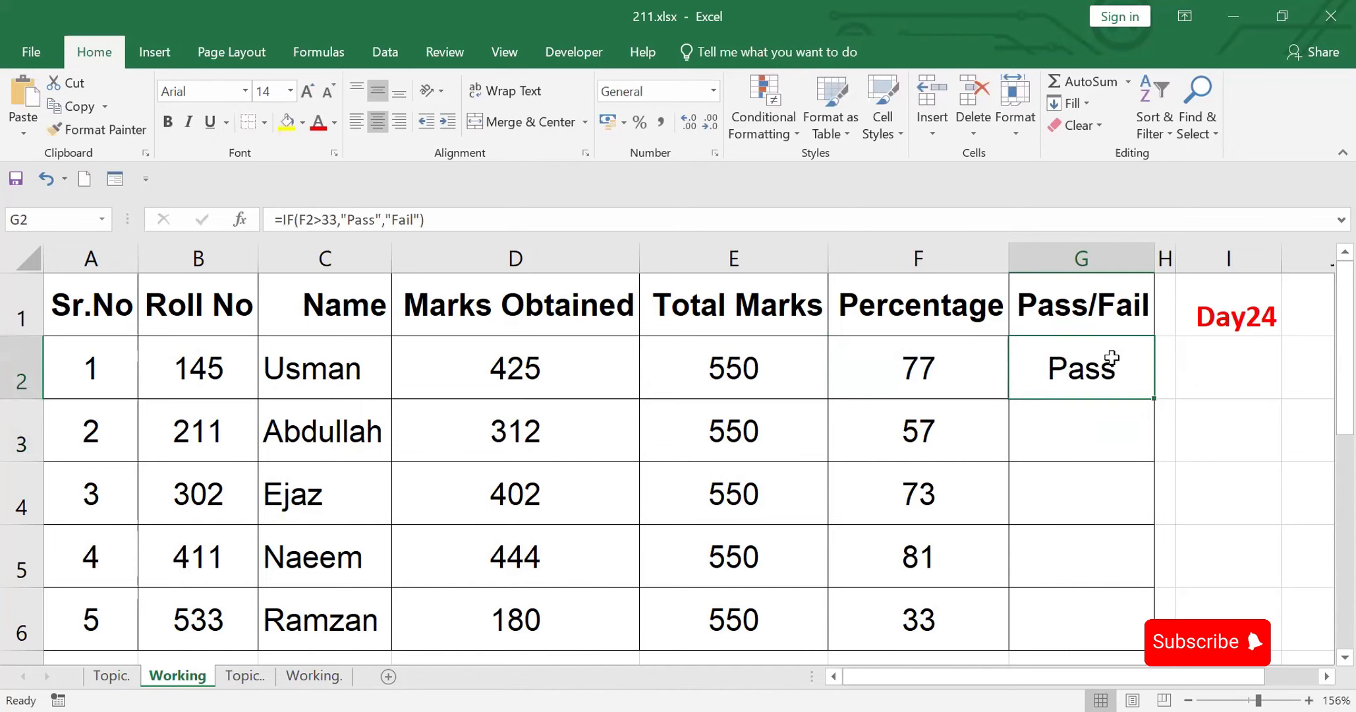
{"action": "left_click_drag", "start_coordinate": [1155, 395], "coordinate": [1155, 396]}
{"action": "double_click", "coordinate": [1155, 395]}
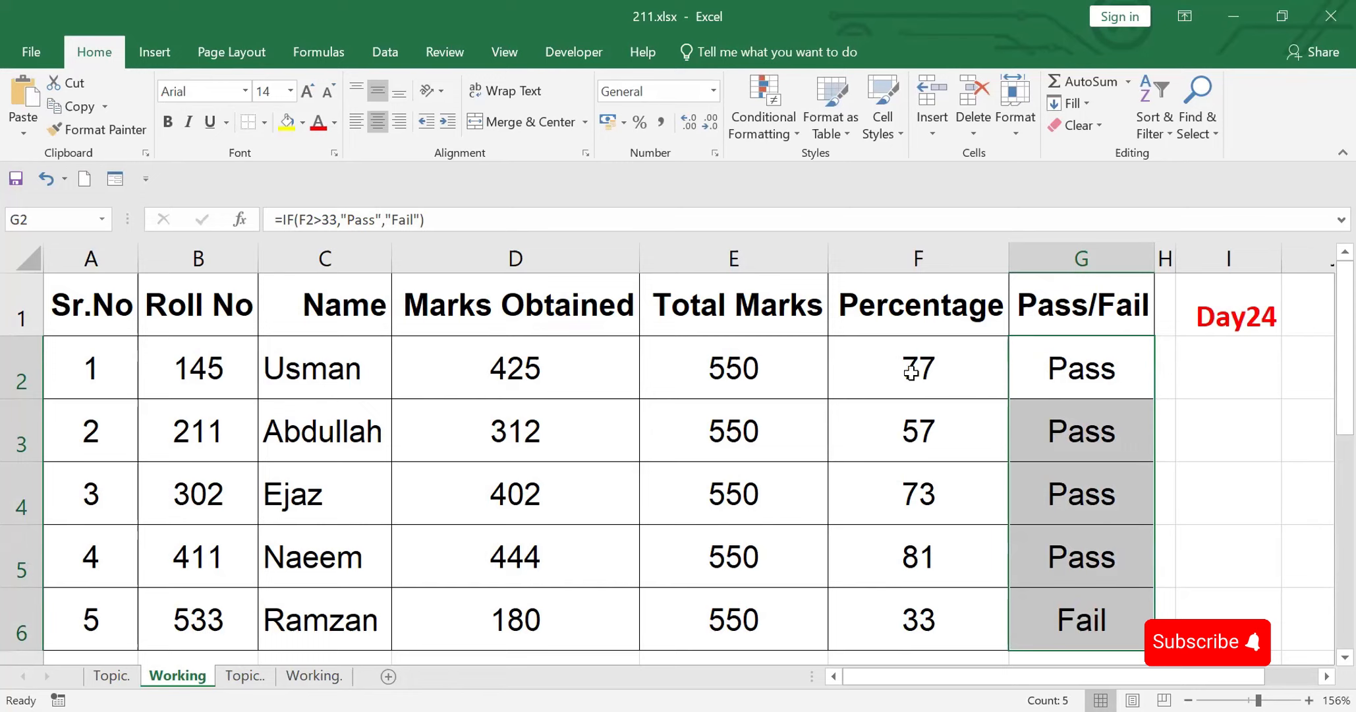
Step: Show the percentages in F2:F6 with two decimal places
{"action": "left_click_drag", "start_coordinate": [915, 352], "coordinate": [920, 630]}
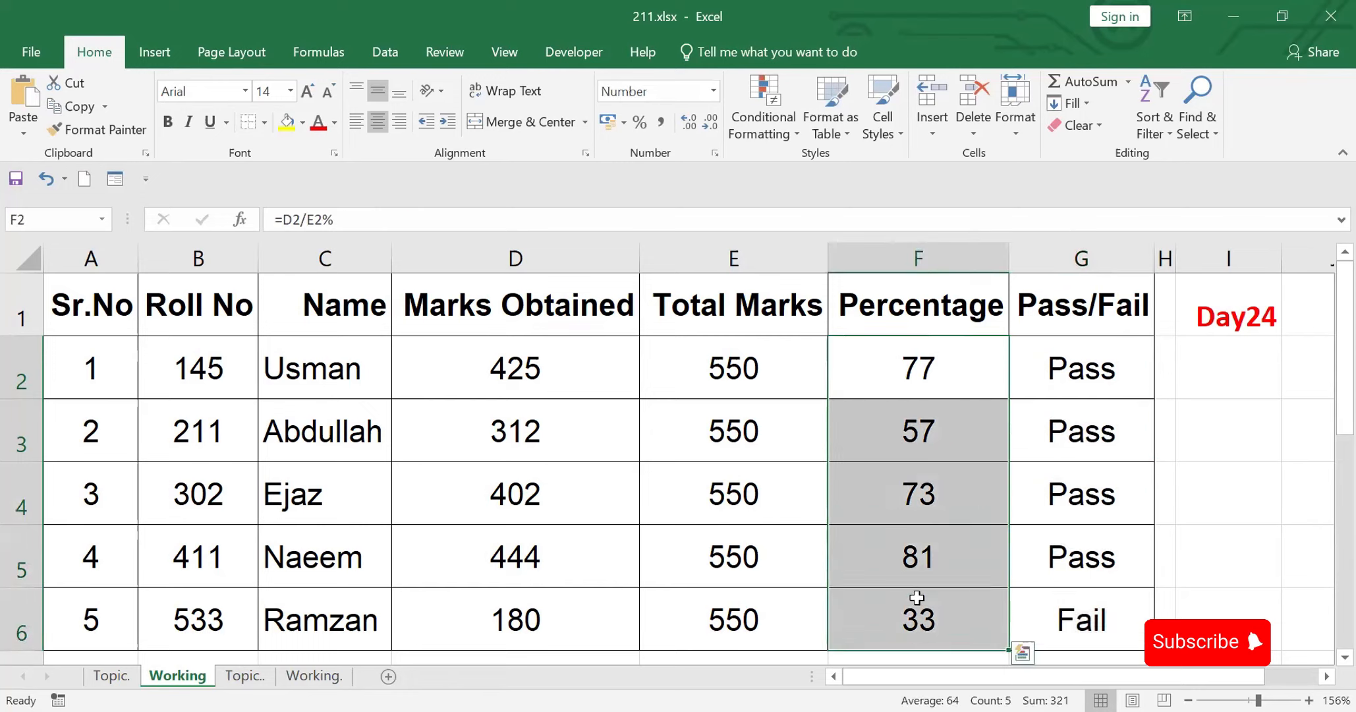
{"action": "left_click", "coordinate": [690, 122]}
{"action": "left_click", "coordinate": [690, 122]}
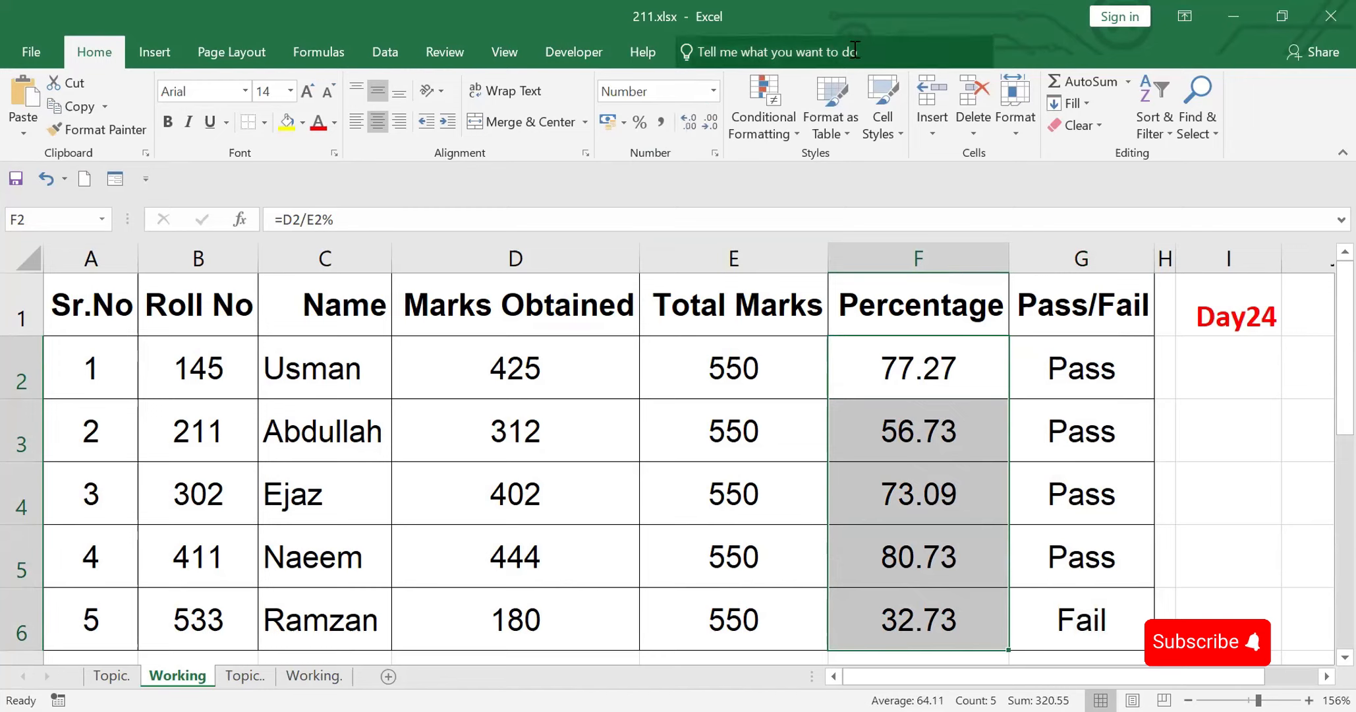
Step: Test the Pass/Fail formula by overwriting the percentage in F3 with 25 and in F6 with 45
{"action": "left_click", "coordinate": [923, 435]}
{"action": "type", "text": "25"}
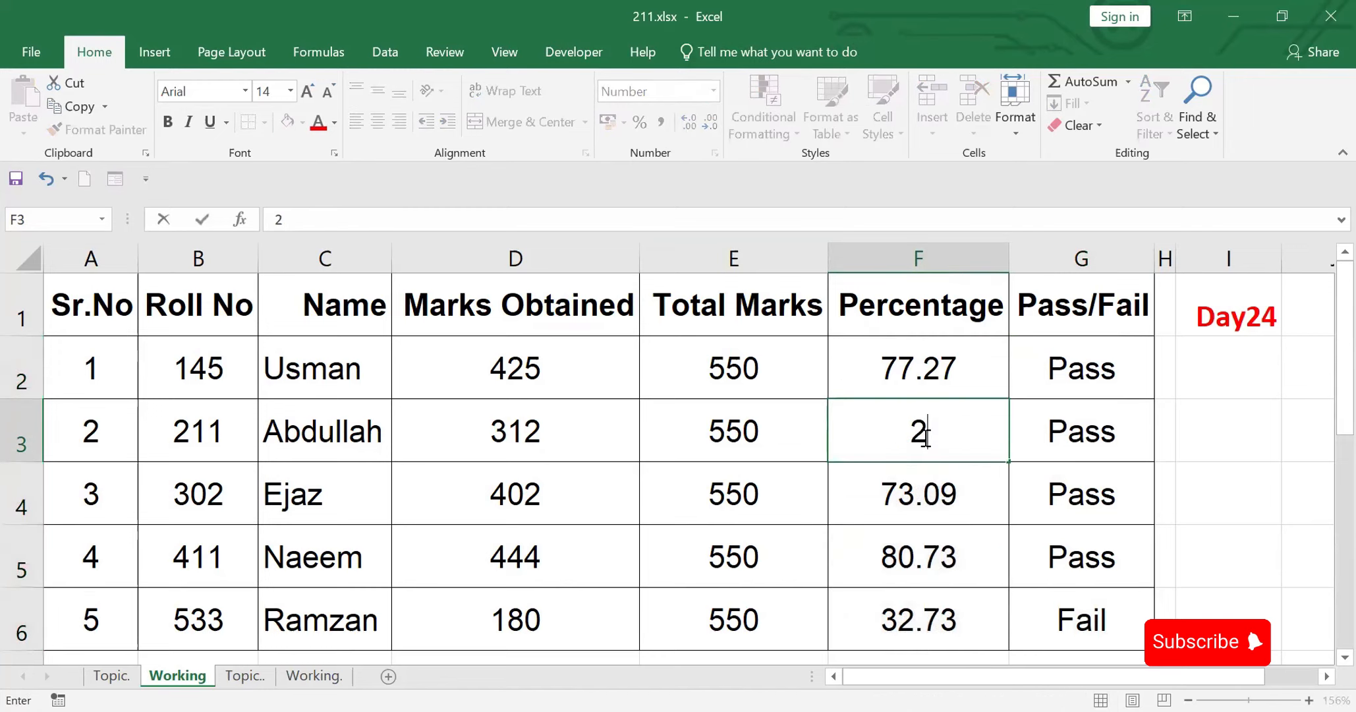
{"action": "left_click", "coordinate": [1216, 456]}
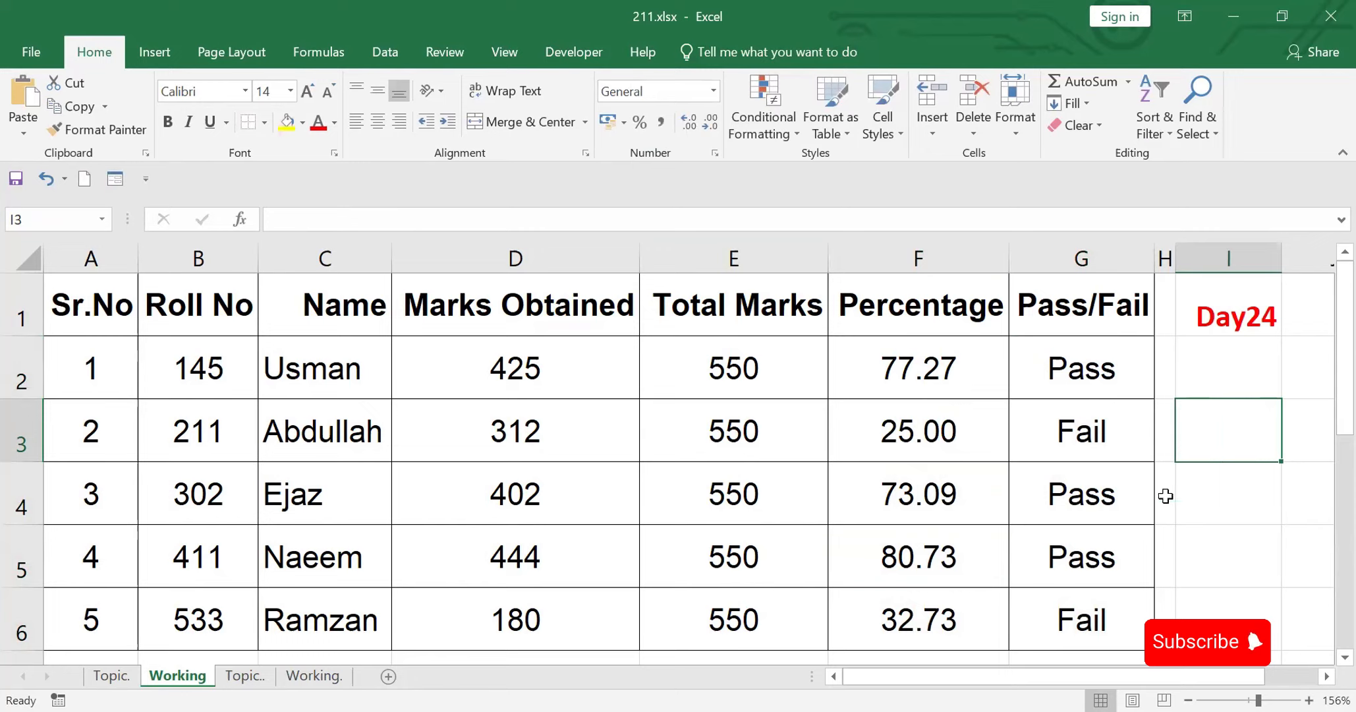
{"action": "left_click", "coordinate": [920, 627]}
{"action": "type", "text": "45"}
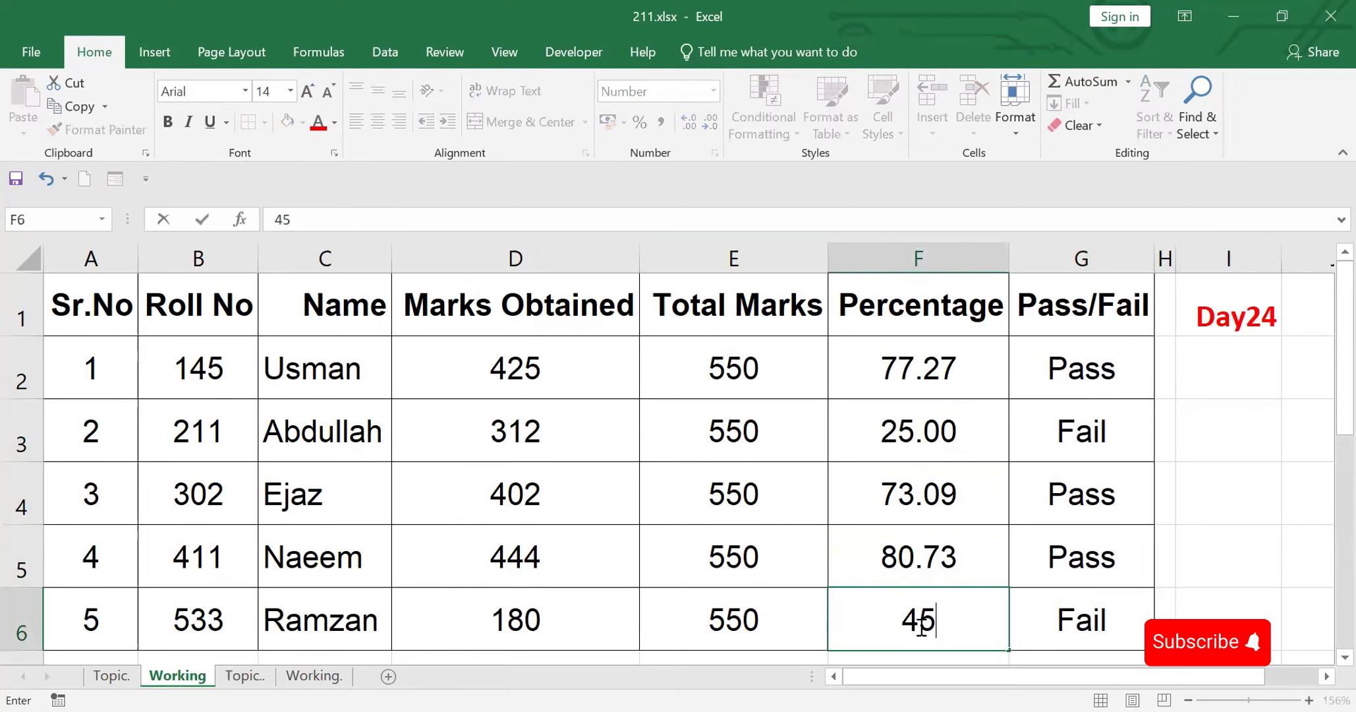
{"action": "left_click", "coordinate": [1263, 509]}
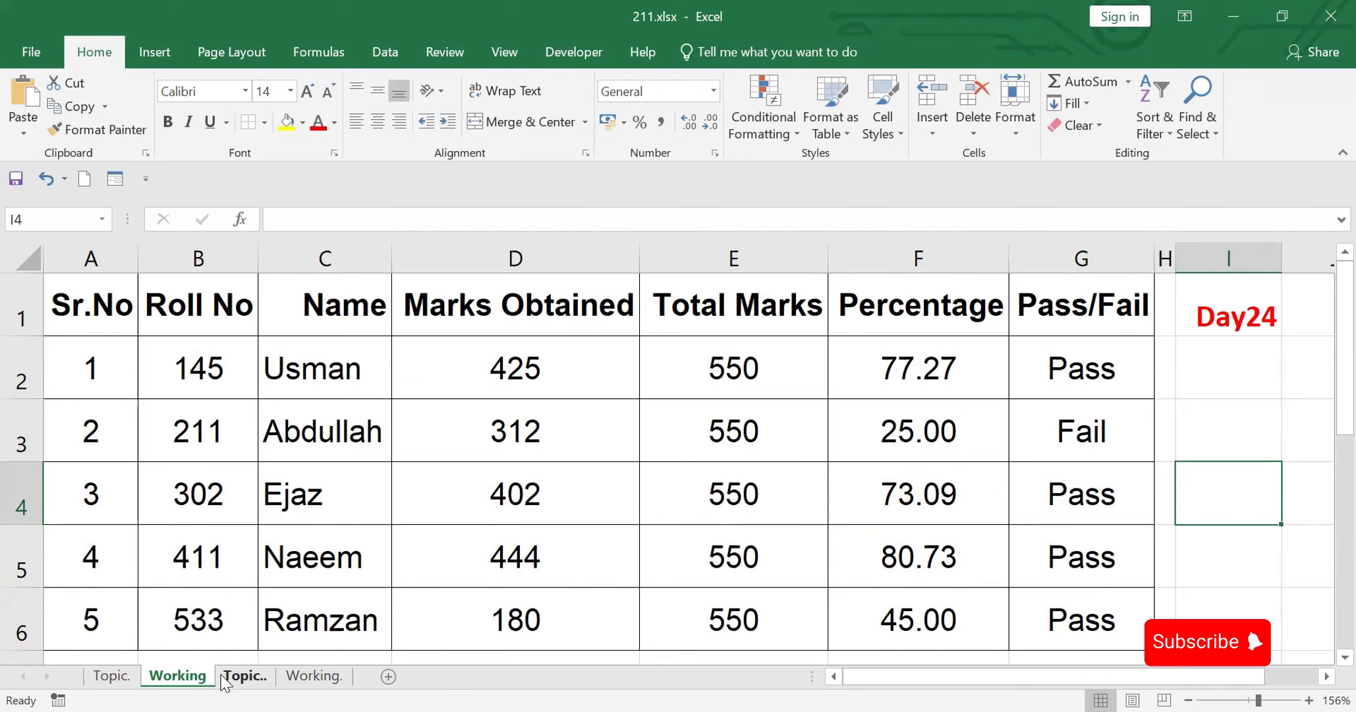
Step: Read the Day 25 task on the Topic.. sheet and apply all borders to the voting table A1:F5 on the Working. sheet
{"action": "left_click", "coordinate": [237, 677]}
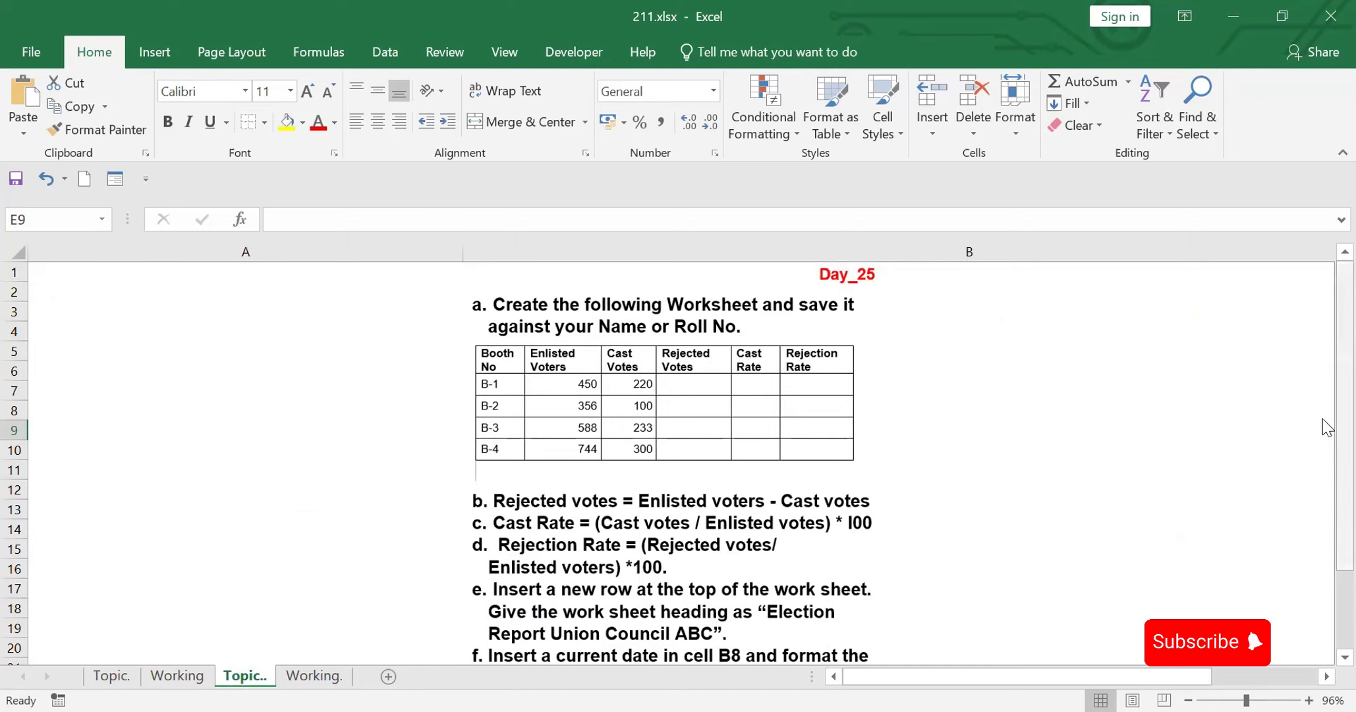
{"action": "left_click_drag", "start_coordinate": [1327, 427], "coordinate": [1327, 456]}
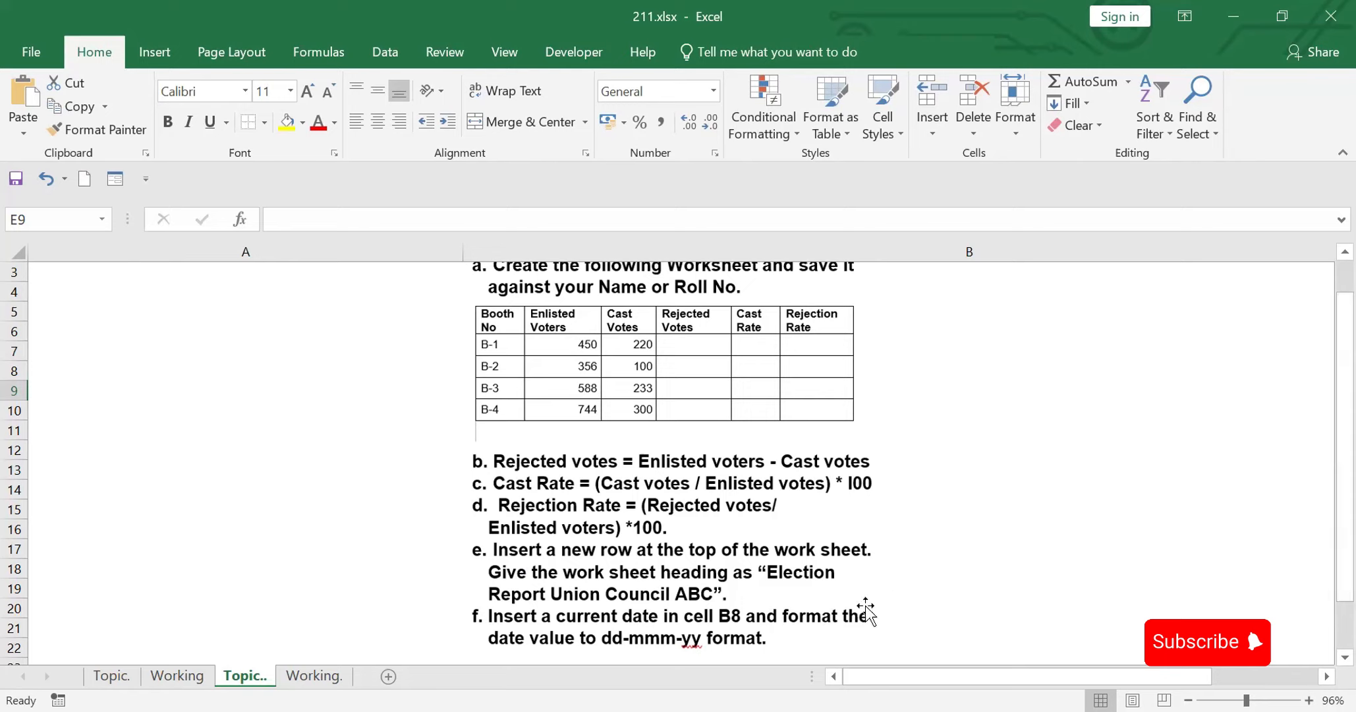
{"action": "left_click", "coordinate": [323, 676]}
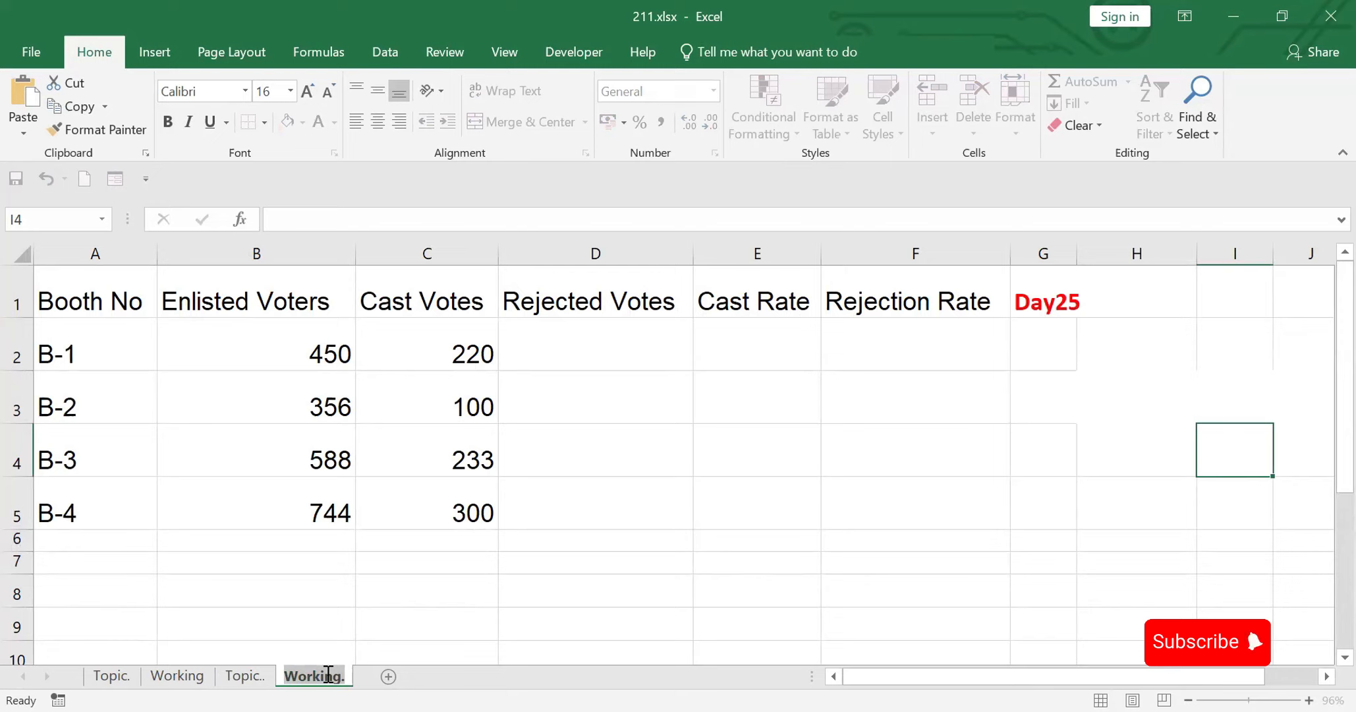
{"action": "left_click", "coordinate": [76, 290]}
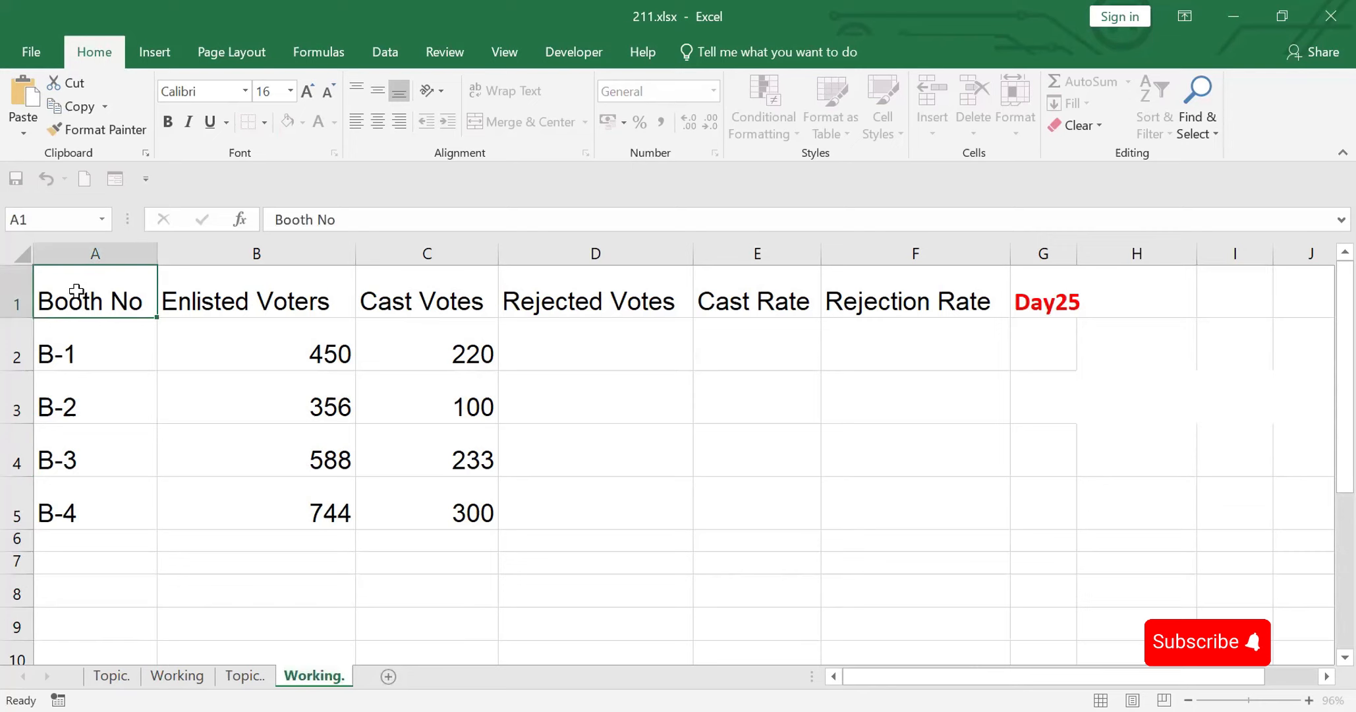
{"action": "key", "text": "ctrl+shift+Right"}
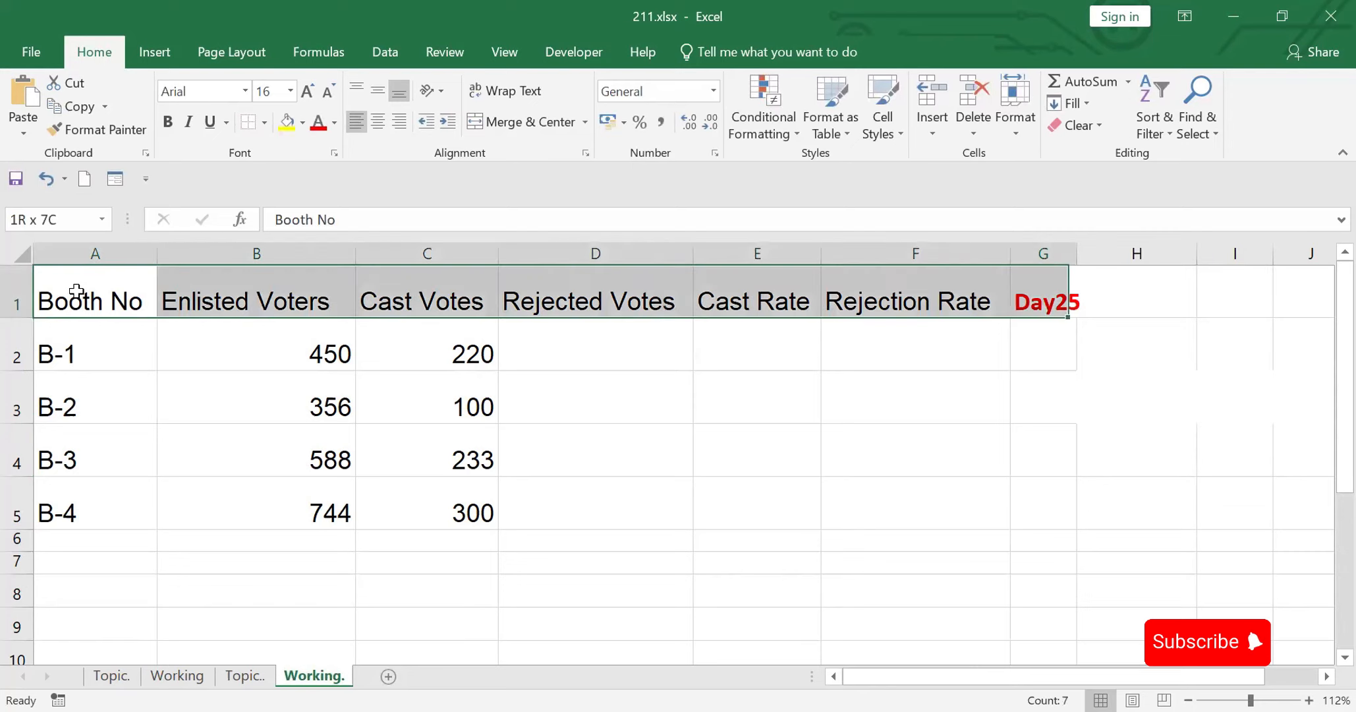
{"action": "key", "text": "shift+Left"}
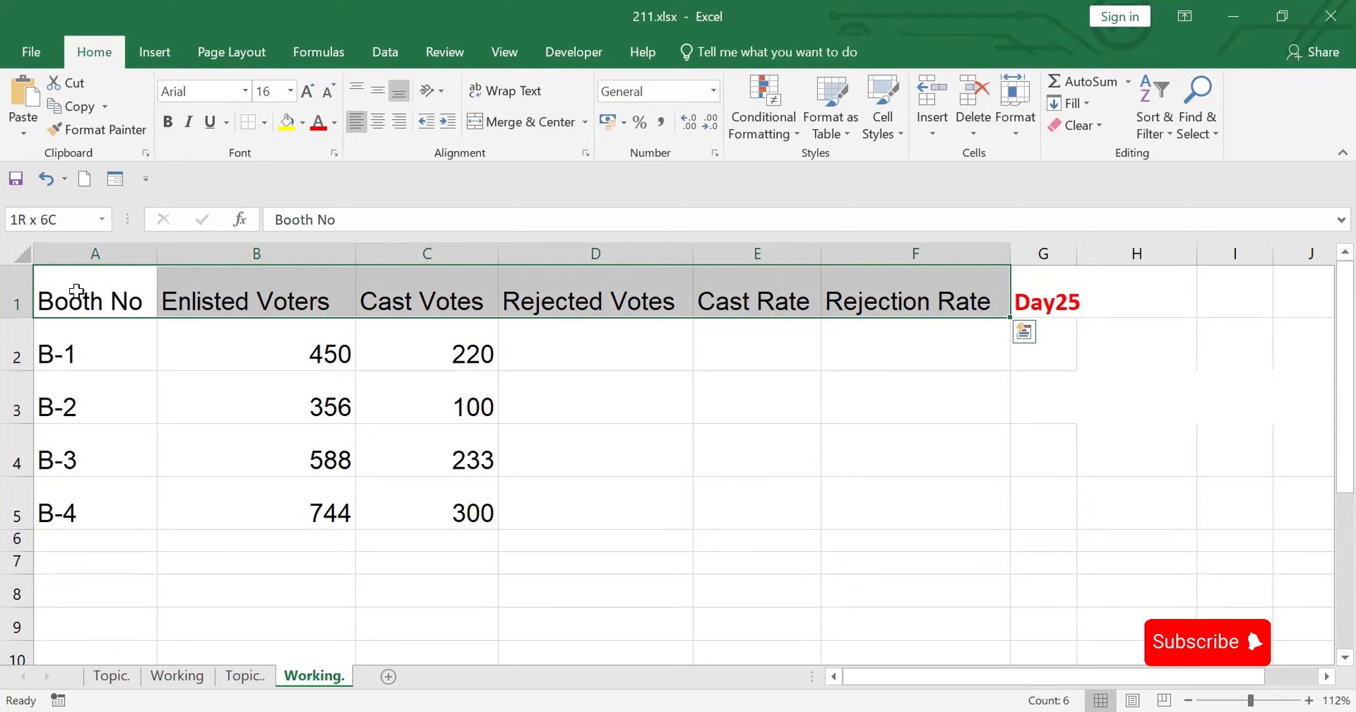
{"action": "key", "text": "ctrl+shift+Down"}
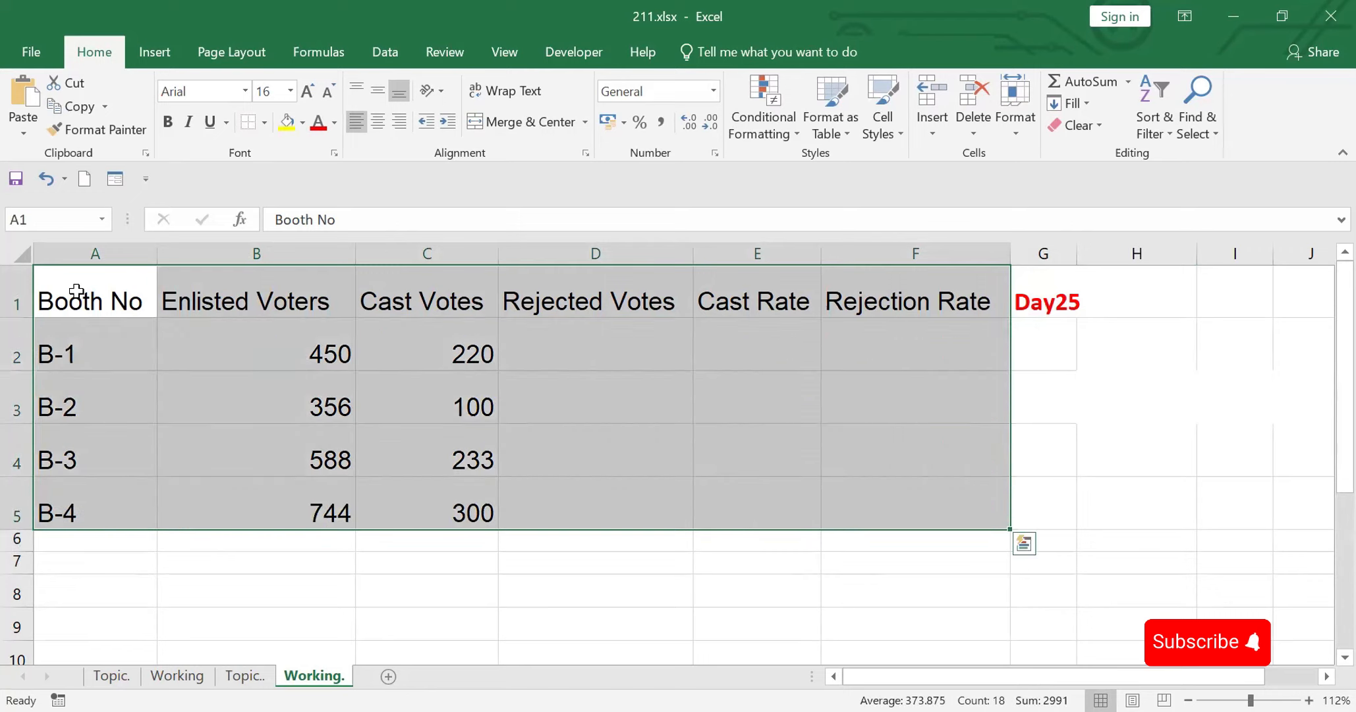
{"action": "left_click", "coordinate": [264, 122]}
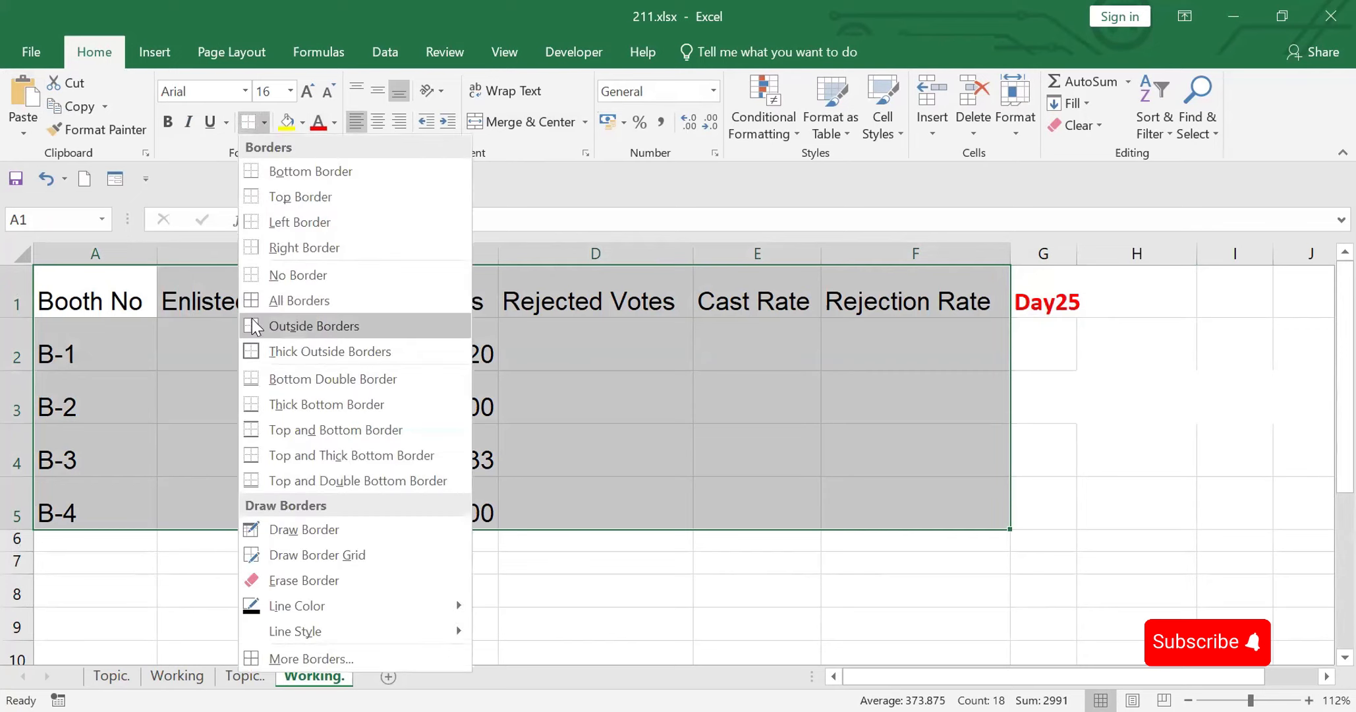
{"action": "left_click", "coordinate": [255, 301]}
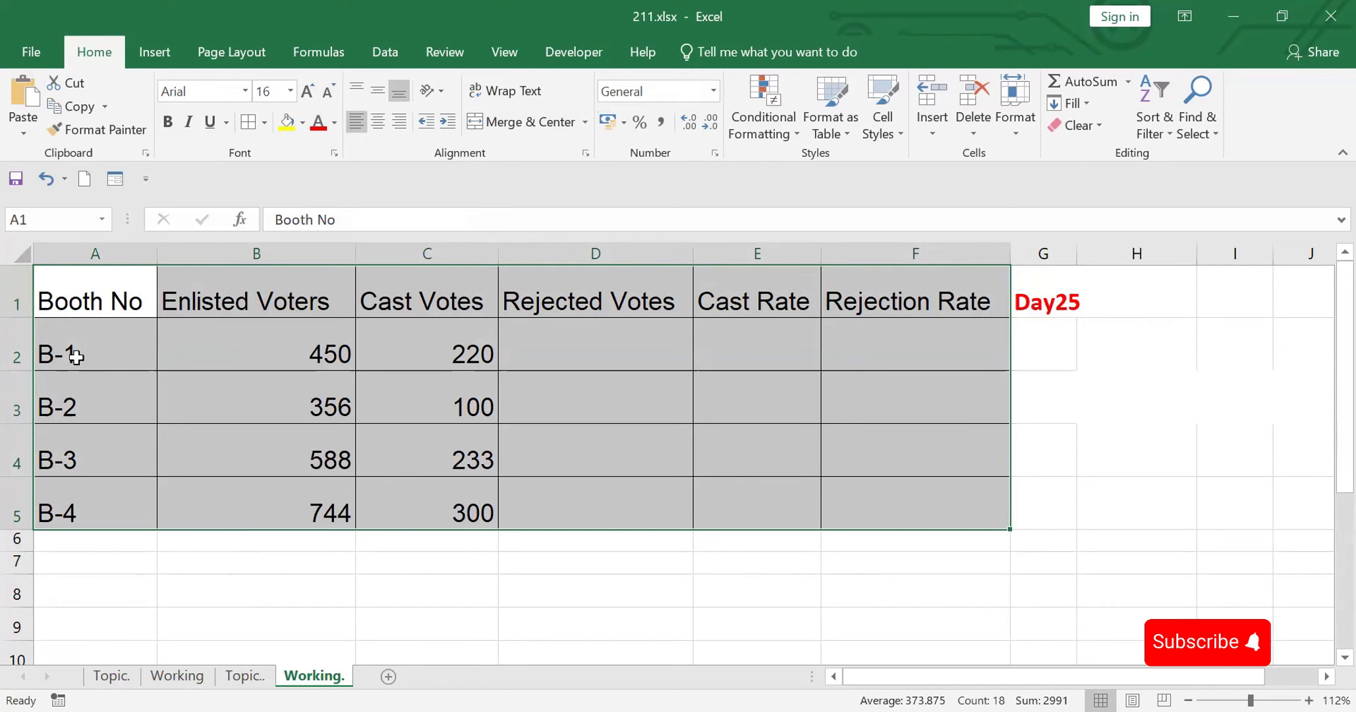
Step: Center the voting data in A2:F5 horizontally and align it to the vertical middle of the cells
{"action": "left_click_drag", "start_coordinate": [73, 354], "coordinate": [943, 510]}
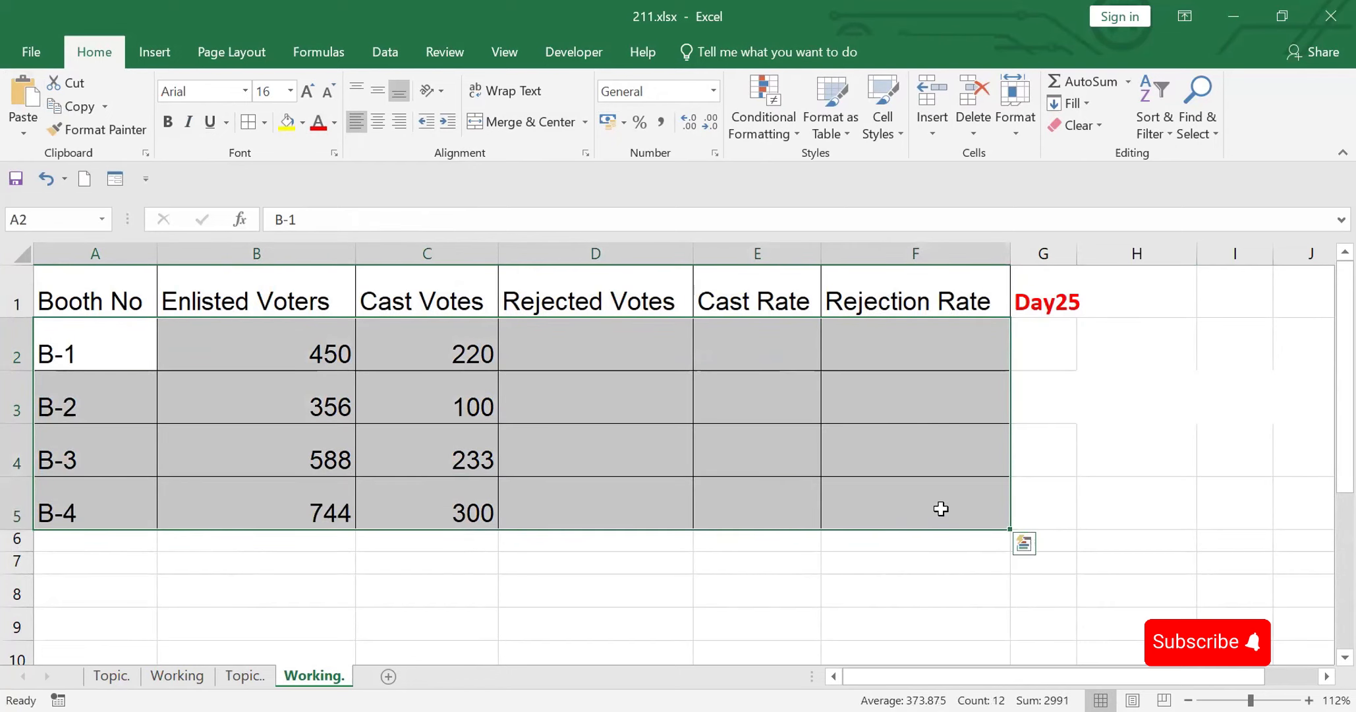
{"action": "left_click", "coordinate": [376, 121]}
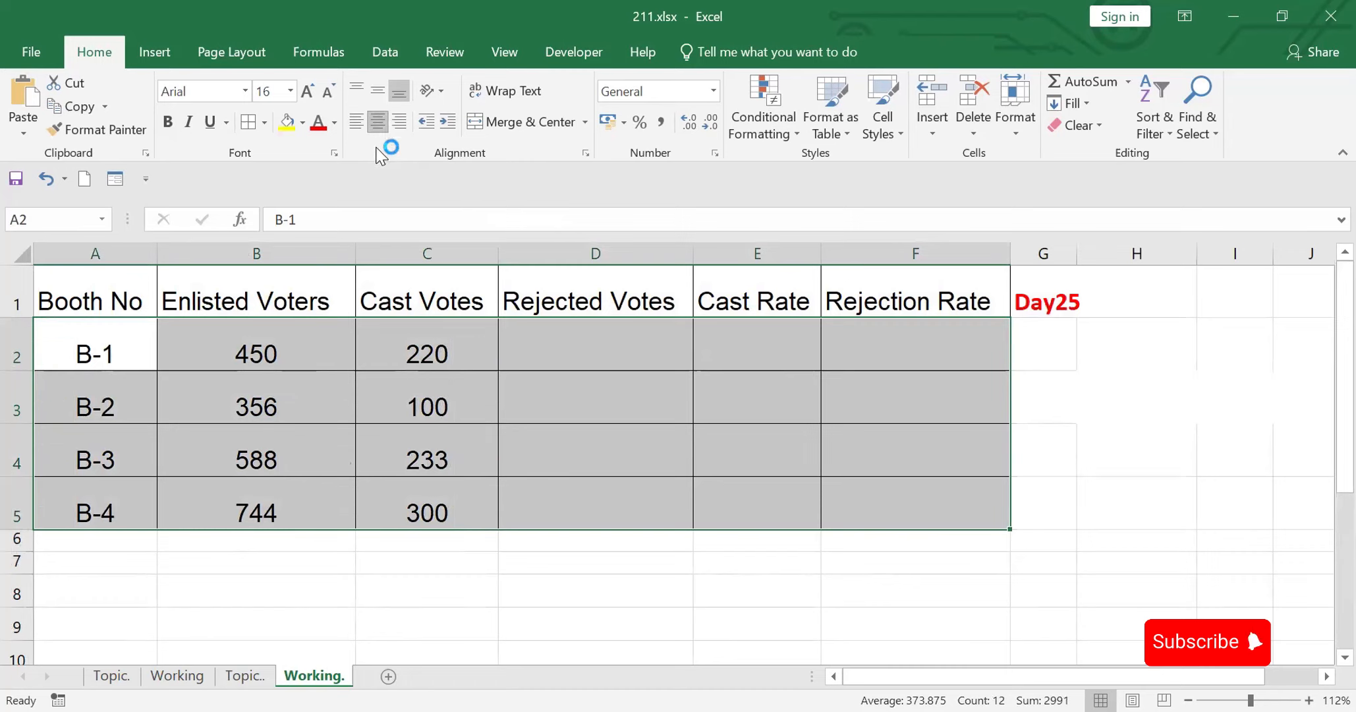
{"action": "left_click", "coordinate": [379, 92]}
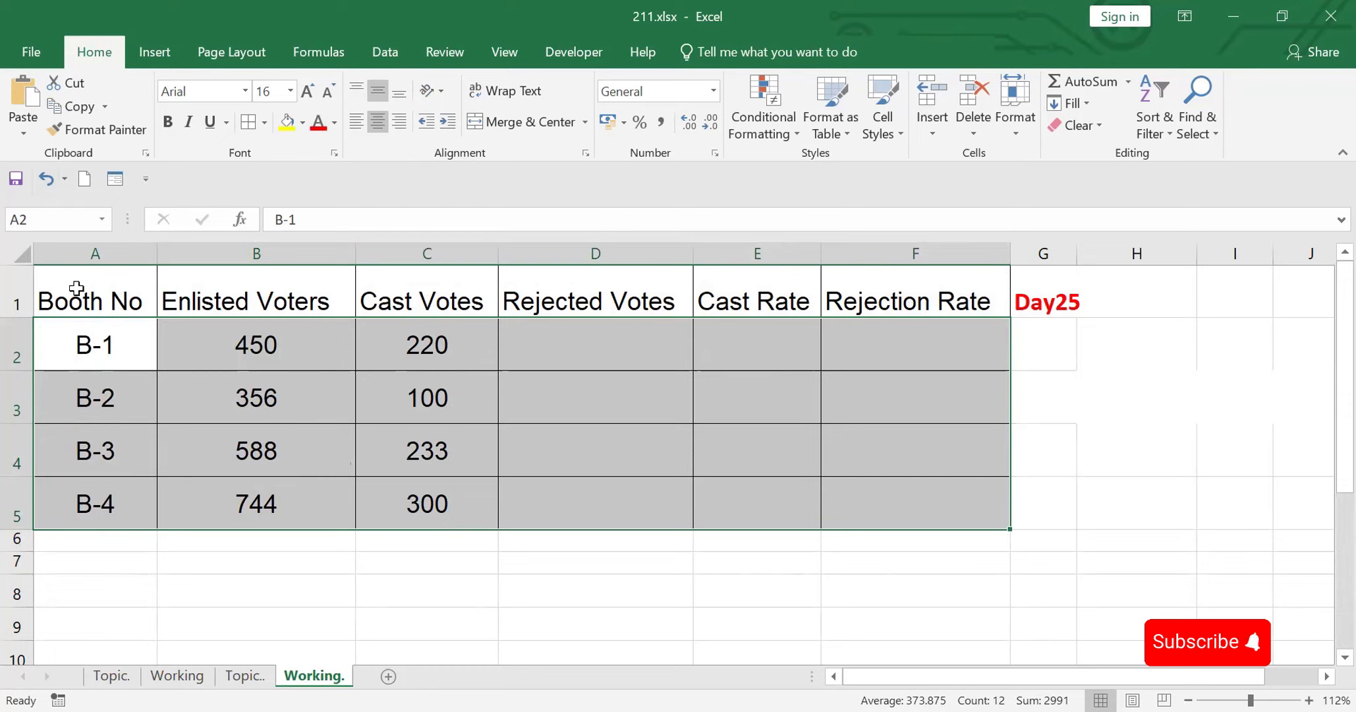
Step: Make the table headings in A1:F1 bold and align them to the vertical middle of their cells
{"action": "left_click_drag", "start_coordinate": [77, 288], "coordinate": [906, 278]}
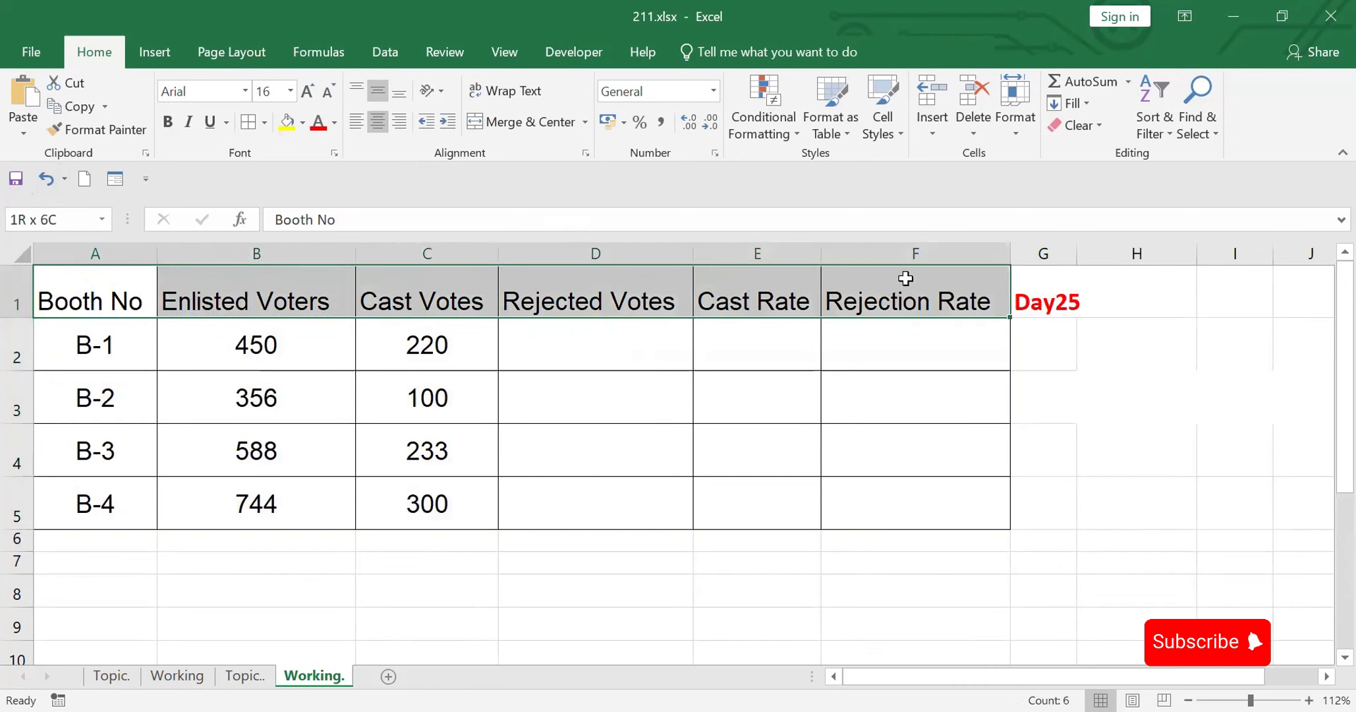
{"action": "left_click", "coordinate": [169, 122]}
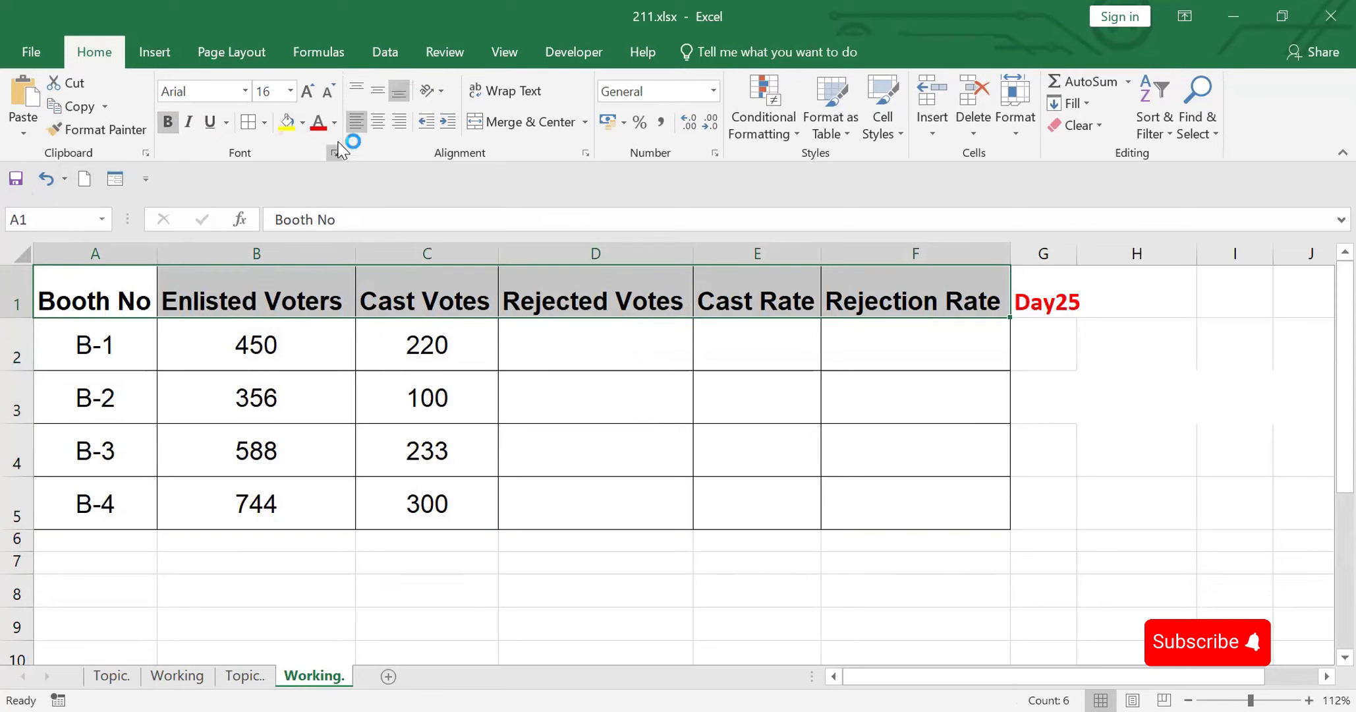
{"action": "left_click", "coordinate": [379, 92]}
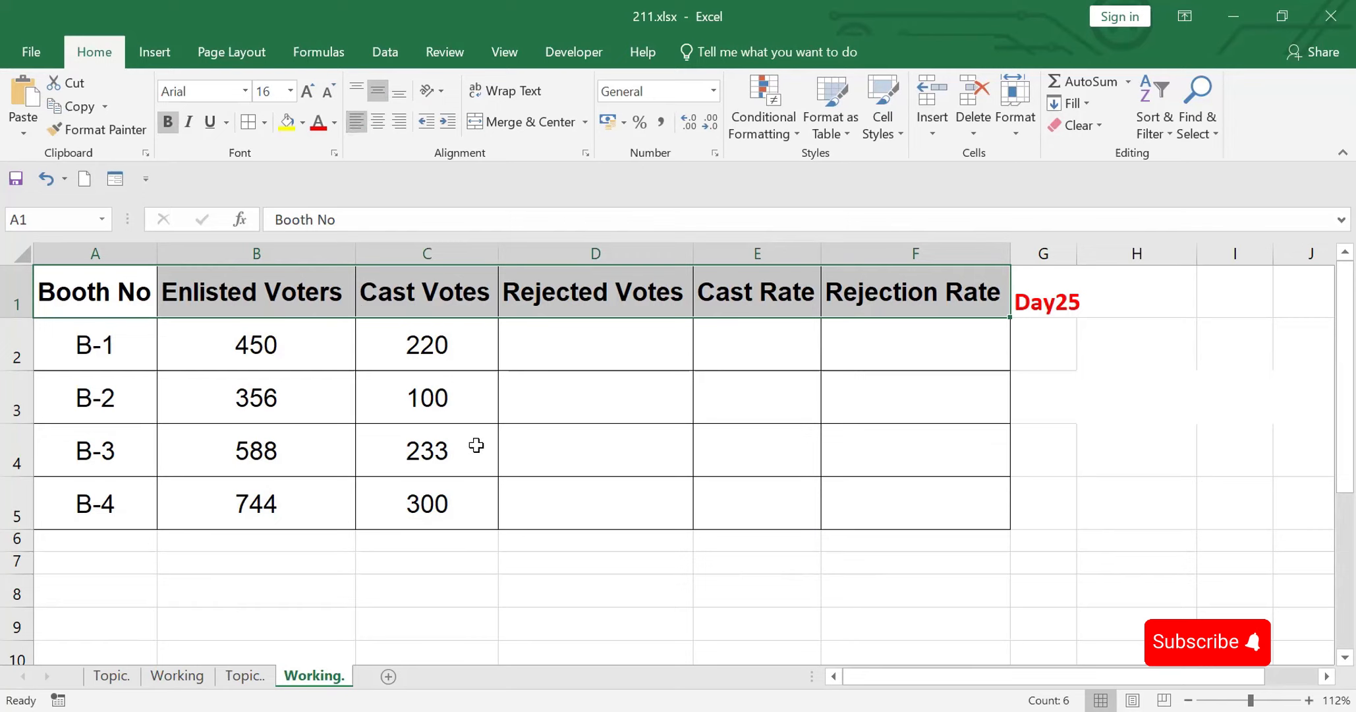
Step: Calculate the rejected votes in D2 with =B2-C2 and fill the formula down to D5
{"action": "left_click", "coordinate": [574, 338]}
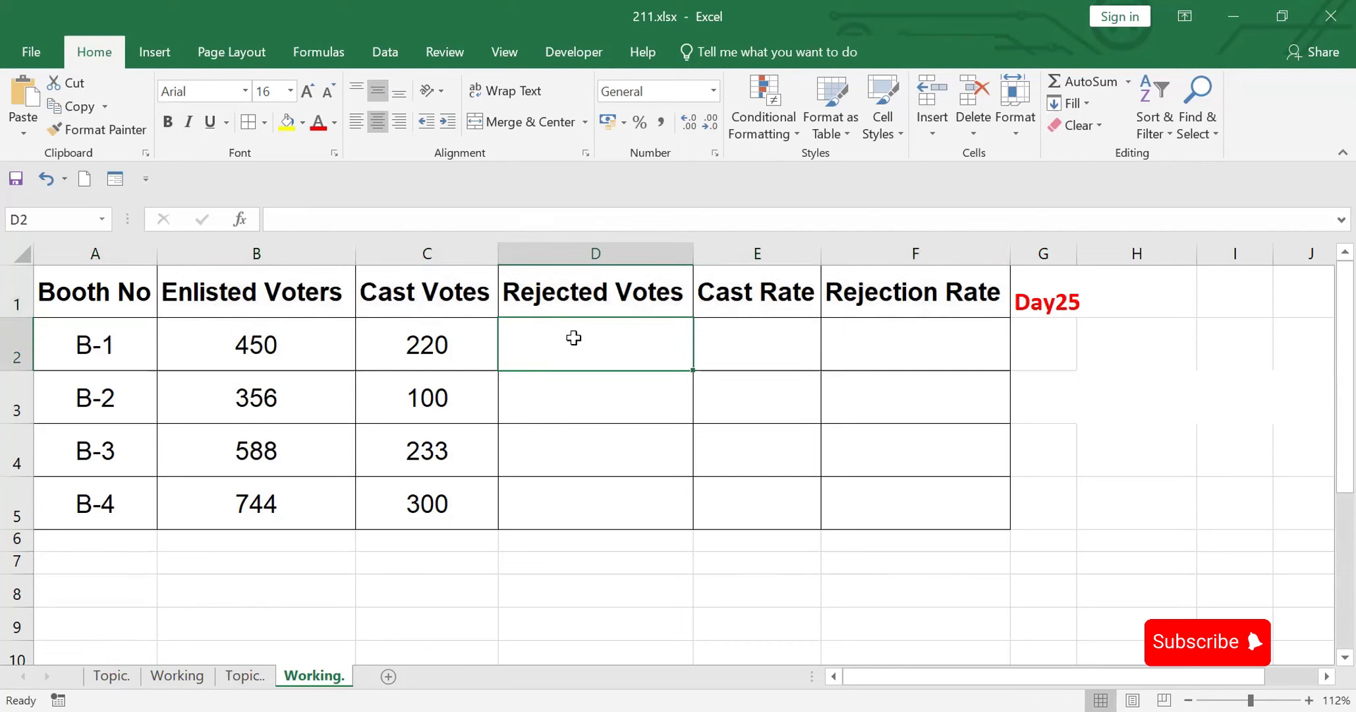
{"action": "type", "text": "="}
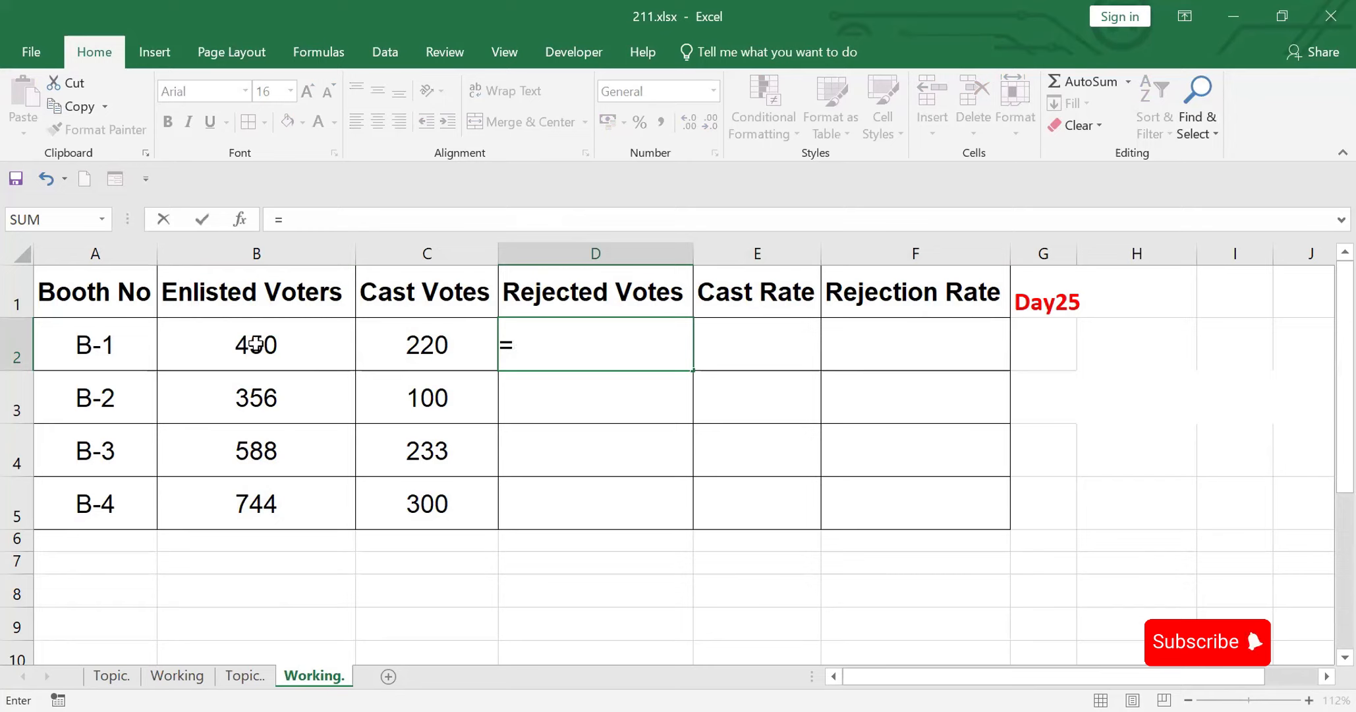
{"action": "left_click", "coordinate": [255, 344]}
{"action": "type", "text": "-"}
{"action": "left_click", "coordinate": [414, 339]}
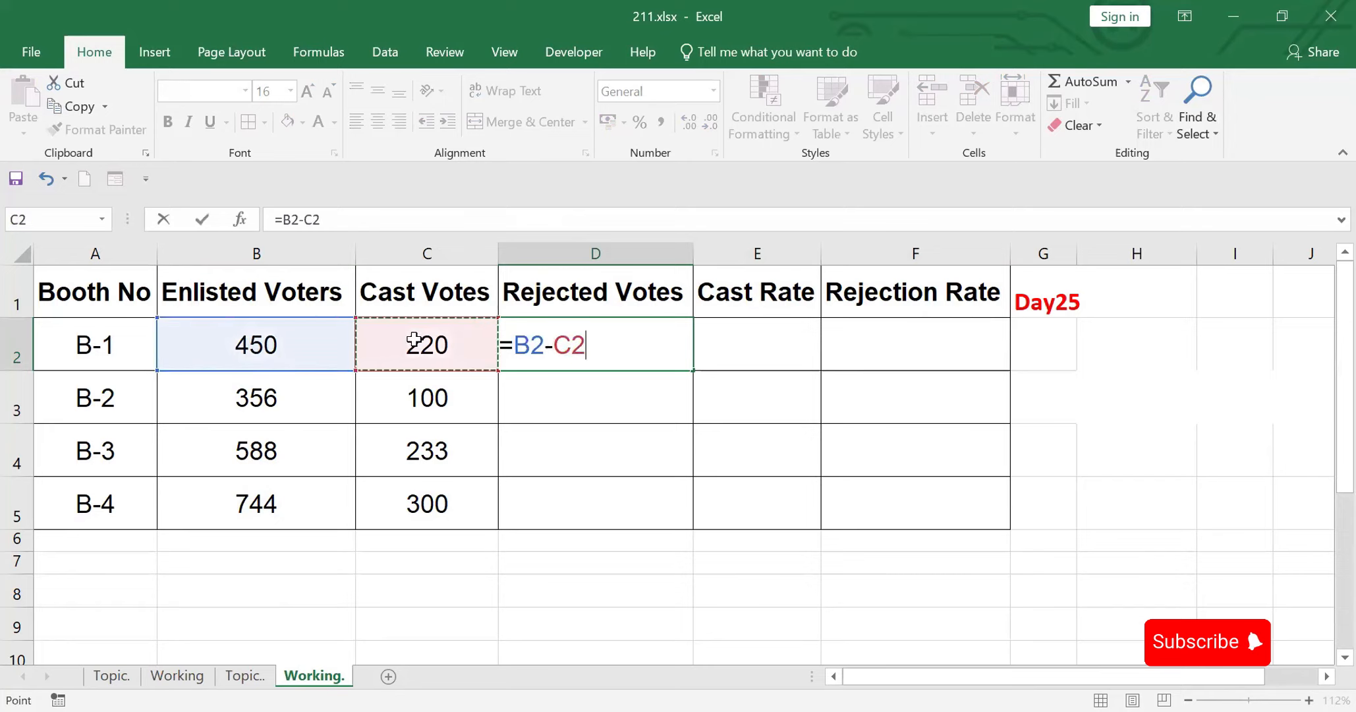
{"action": "key", "text": "Return"}
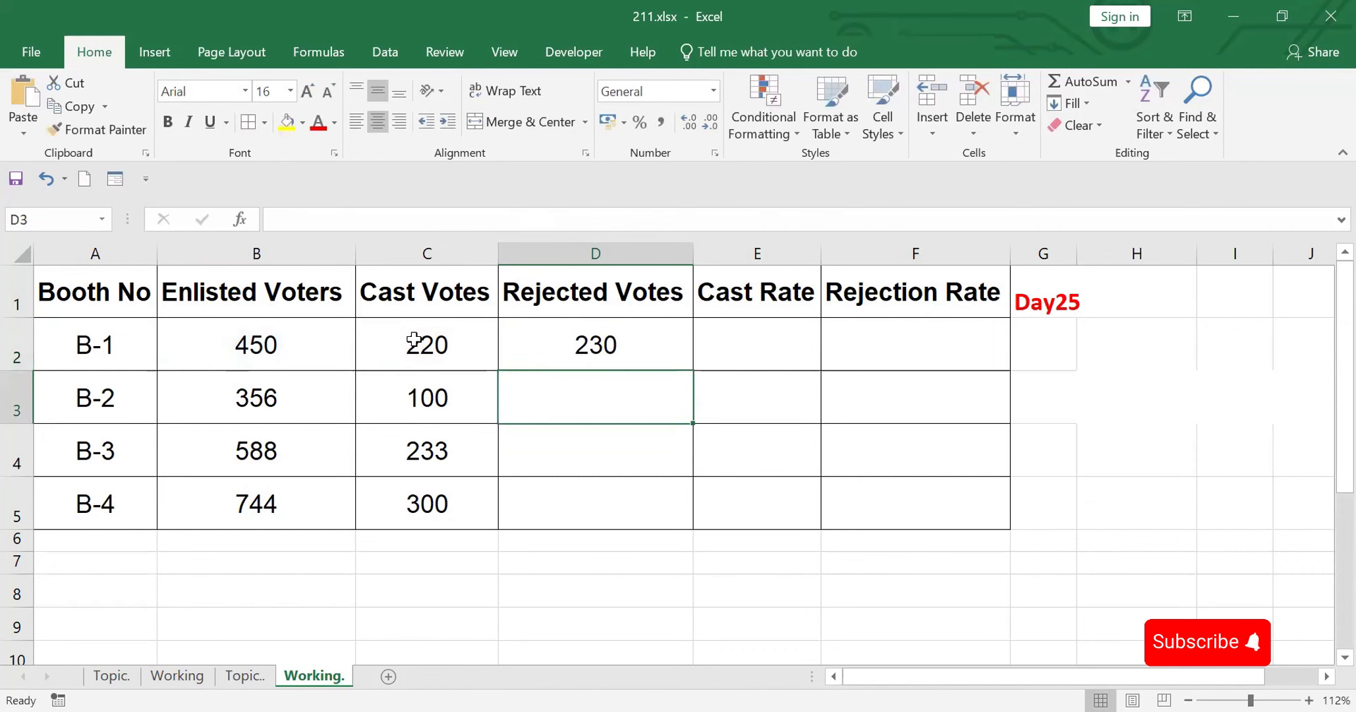
{"action": "left_click", "coordinate": [591, 337]}
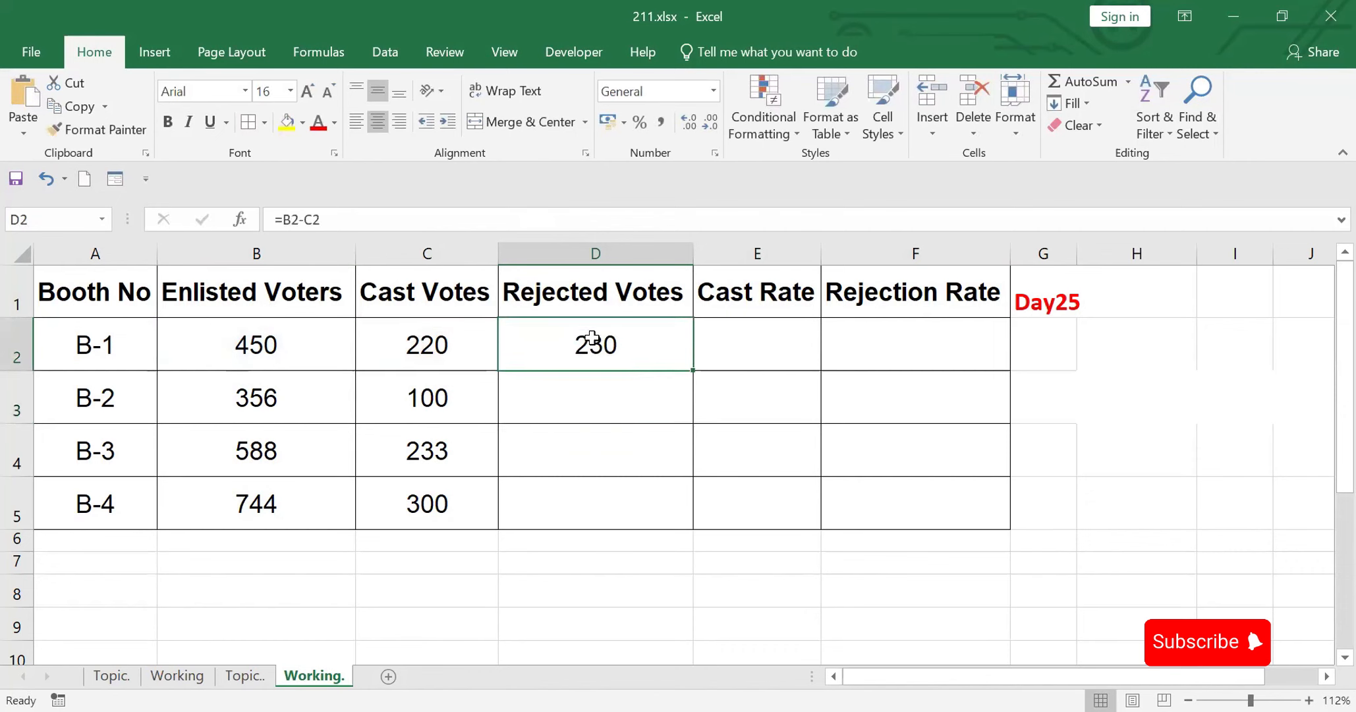
{"action": "double_click", "coordinate": [690, 370]}
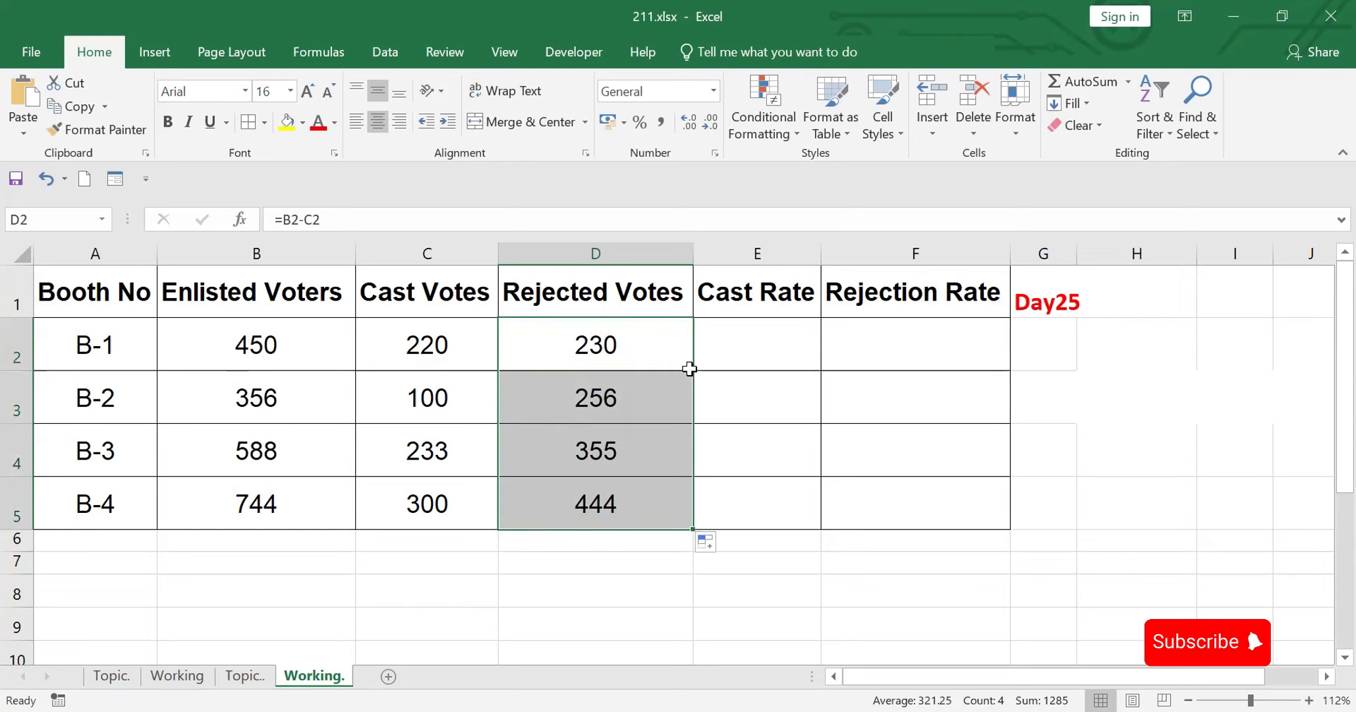
Step: Calculate the cast rate in E2 with =C2/B2*100 and fill the formula down to E5
{"action": "left_click", "coordinate": [749, 338]}
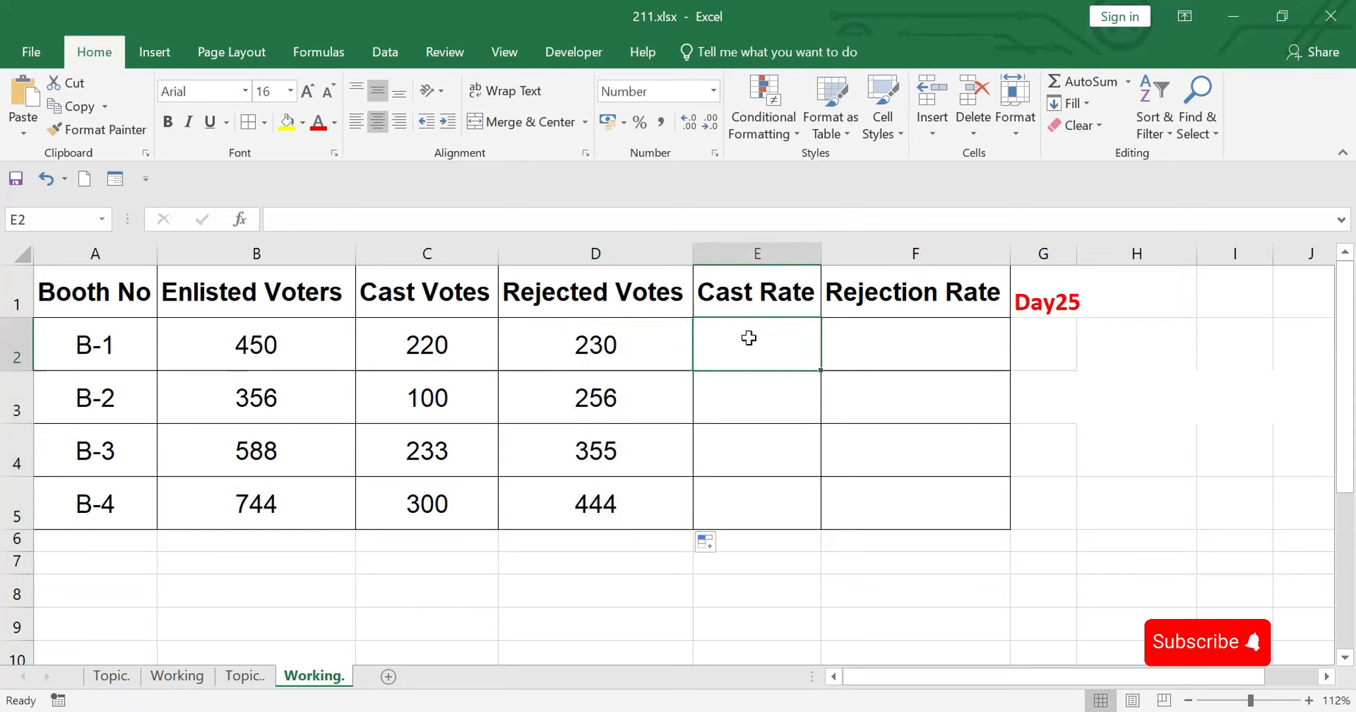
{"action": "type", "text": "="}
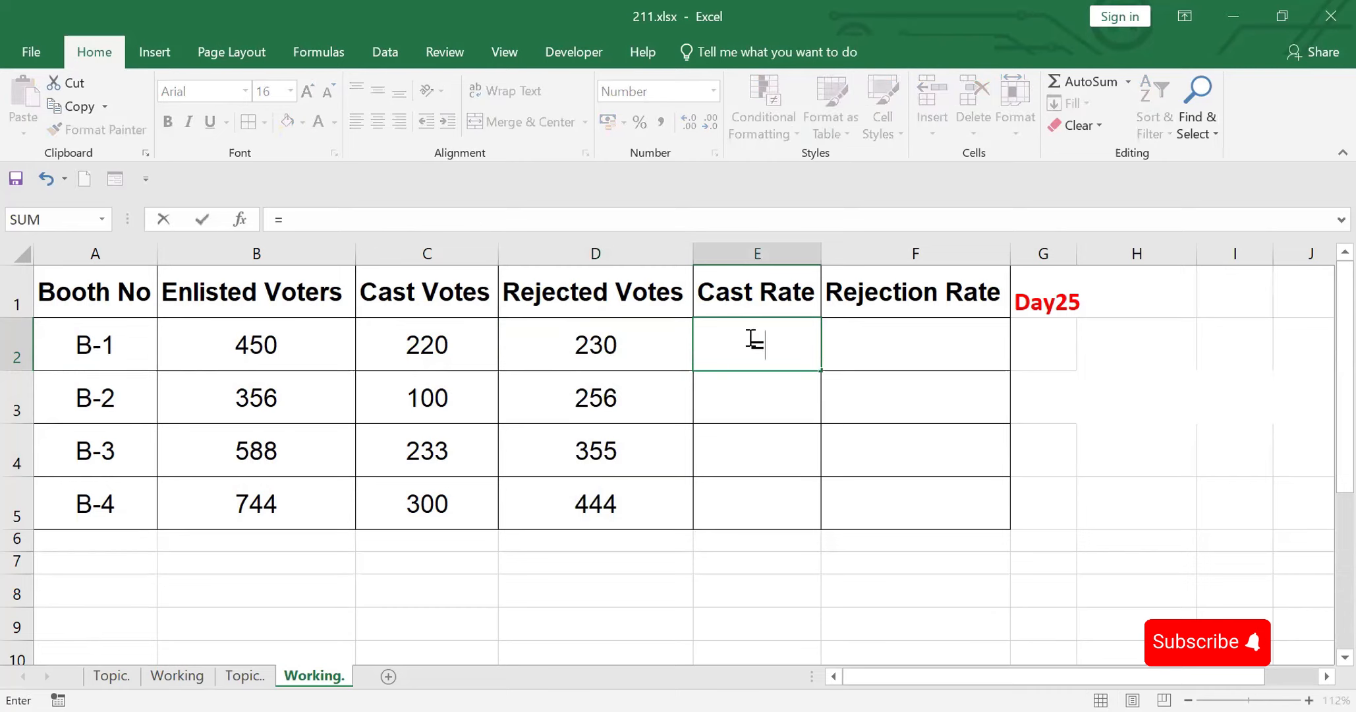
{"action": "left_click", "coordinate": [427, 349]}
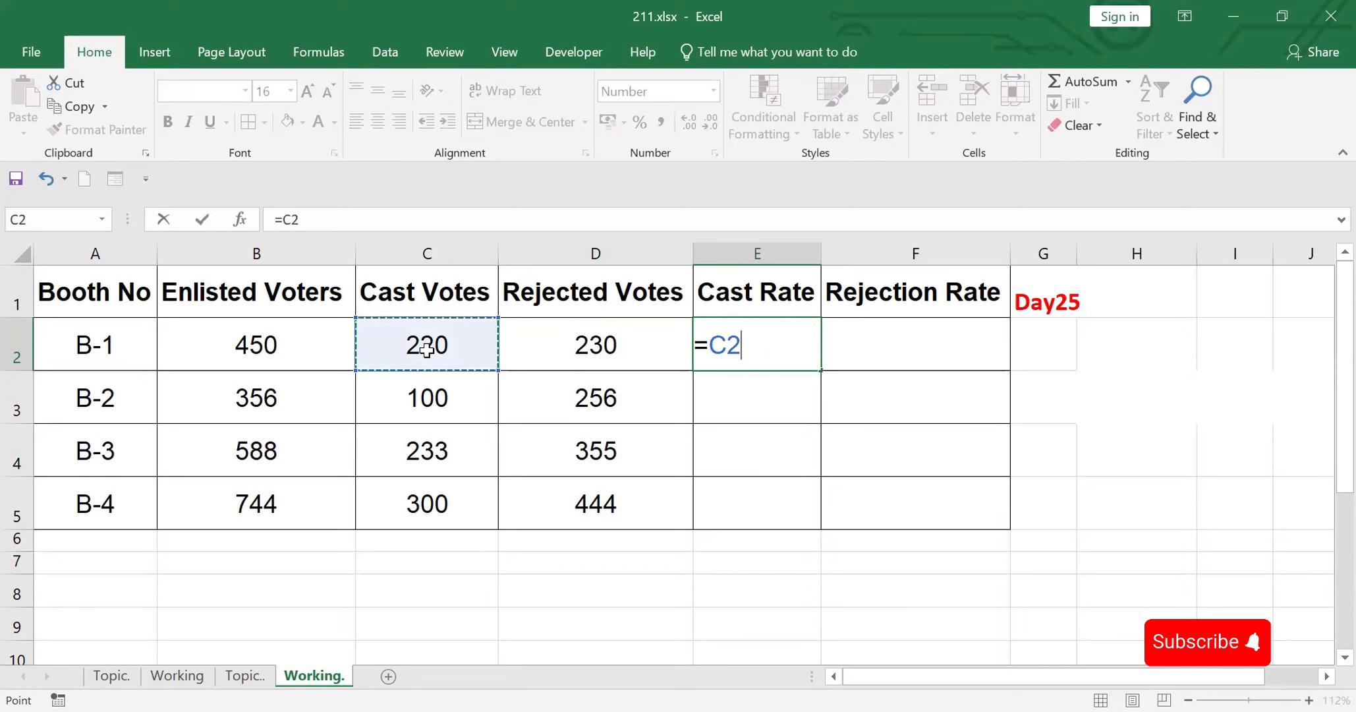
{"action": "type", "text": "/"}
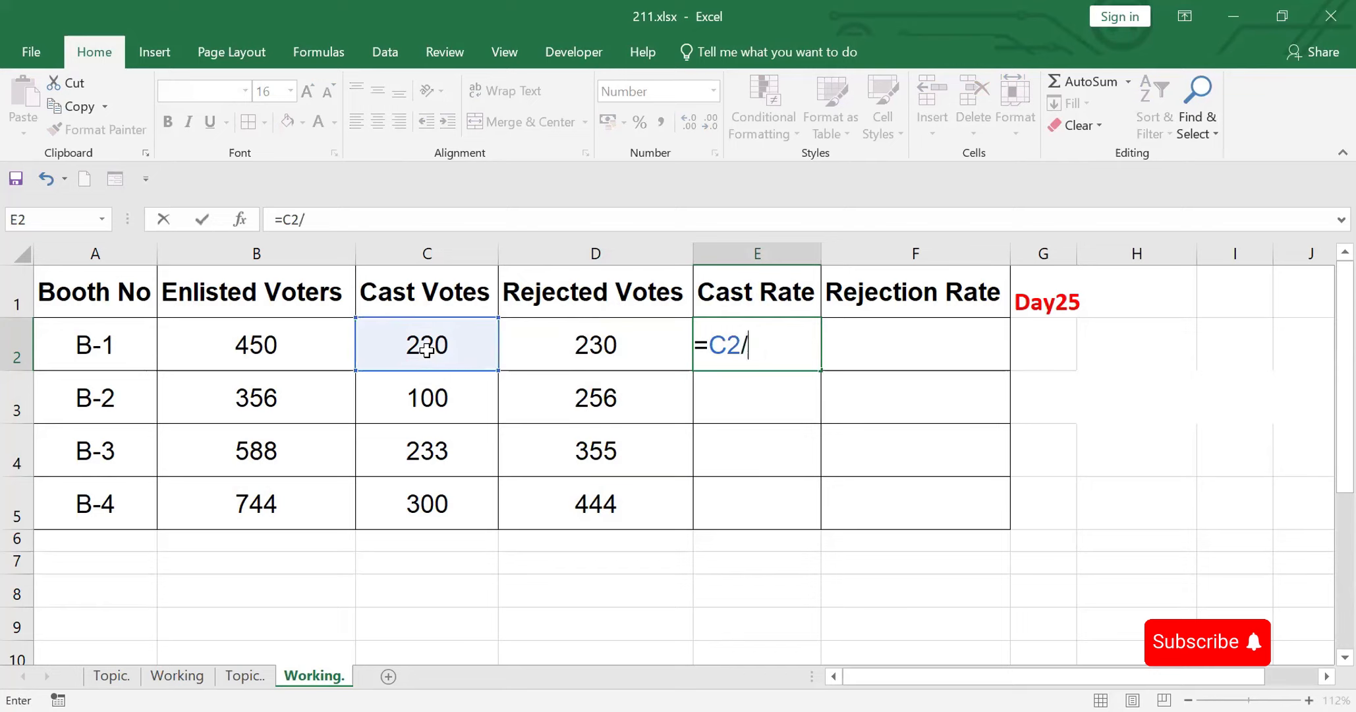
{"action": "left_click", "coordinate": [242, 344]}
{"action": "type", "text": "*100"}
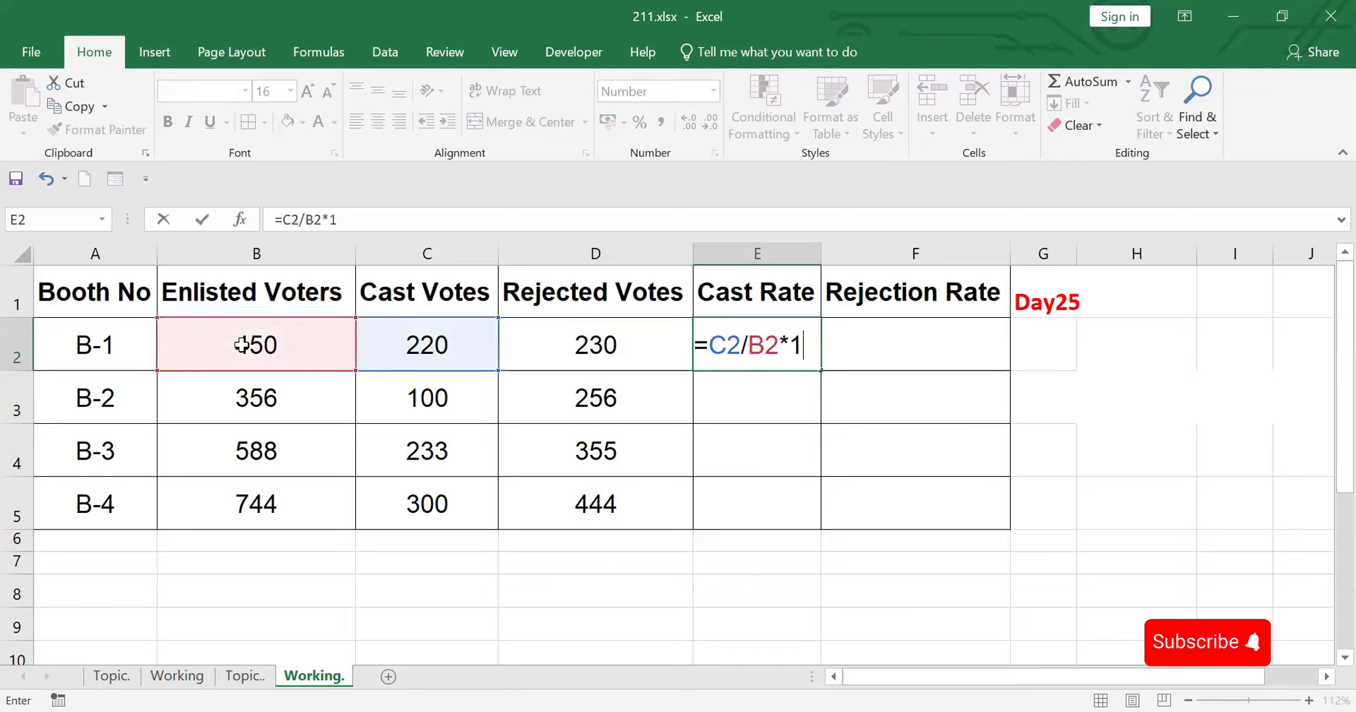
{"action": "key", "text": "Return"}
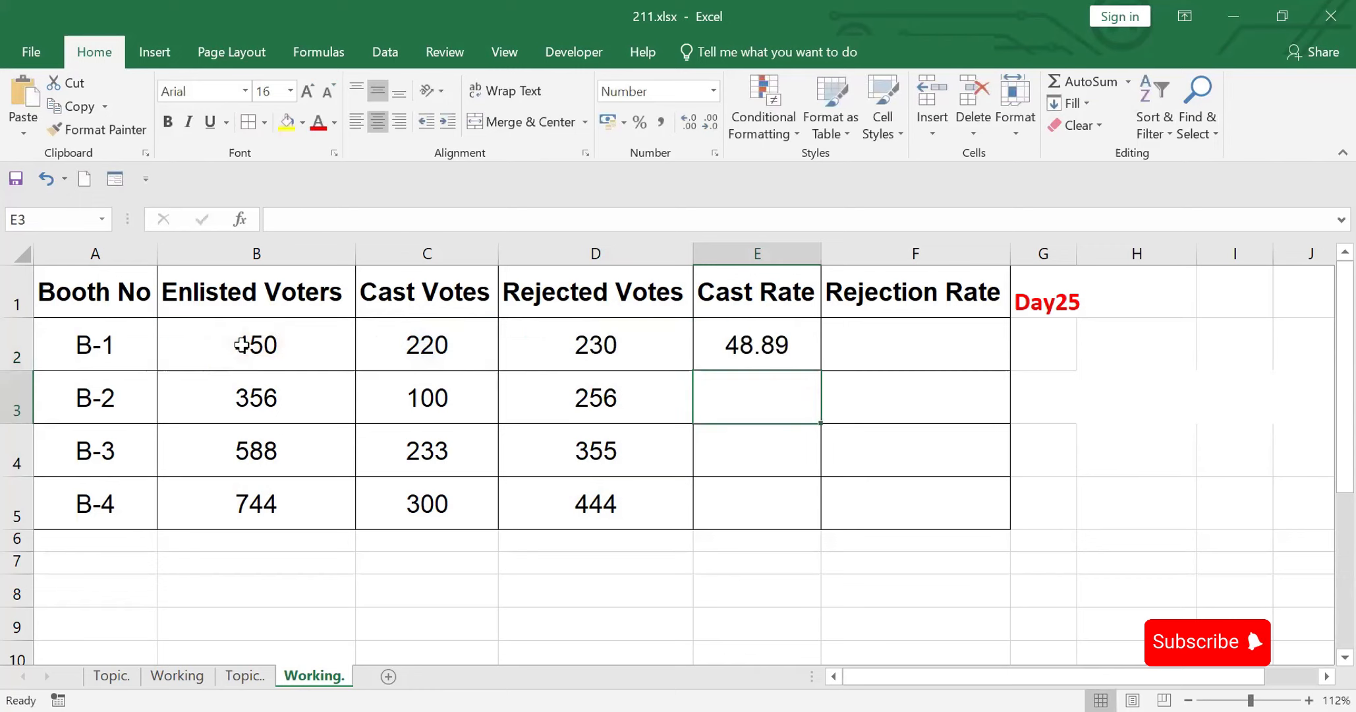
{"action": "left_click", "coordinate": [767, 336]}
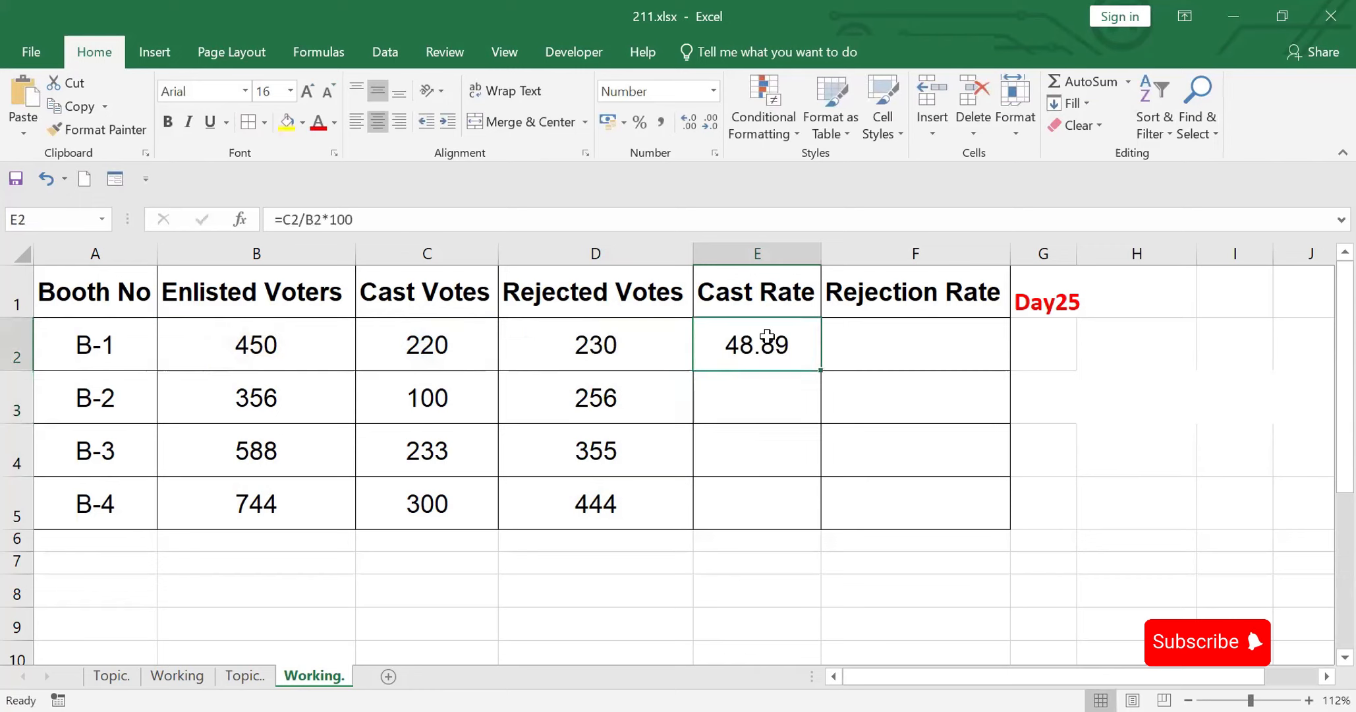
{"action": "double_click", "coordinate": [821, 368]}
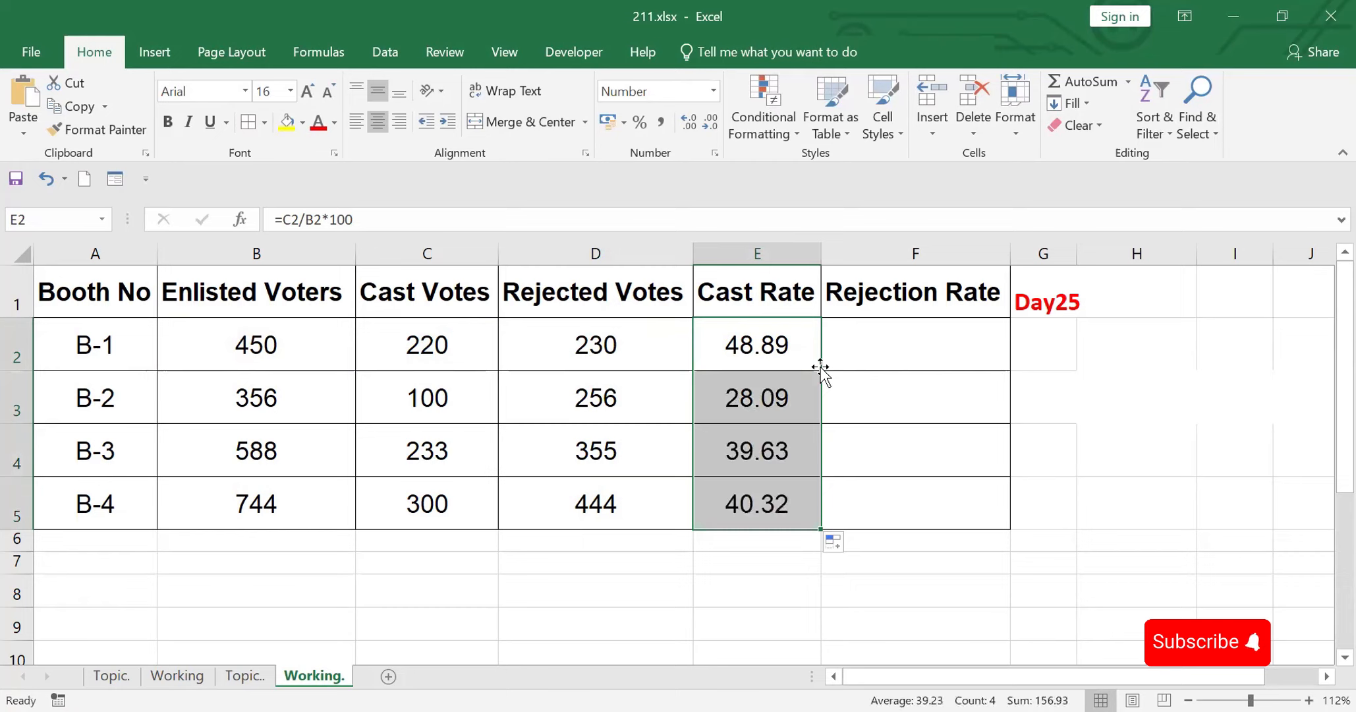
{"action": "left_click", "coordinate": [750, 454]}
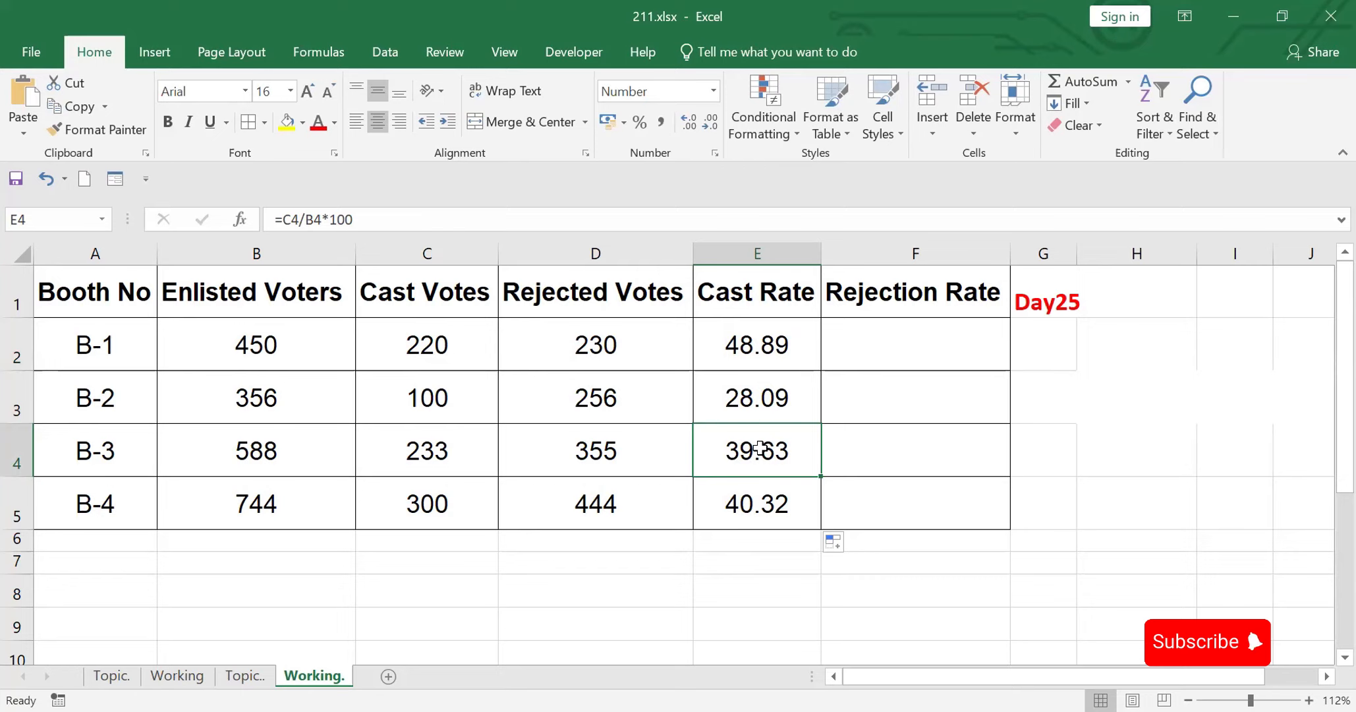
Step: Calculate the rejection rate for booth B-1 in F2 with the formula =D2/B2*100
{"action": "left_click", "coordinate": [898, 347]}
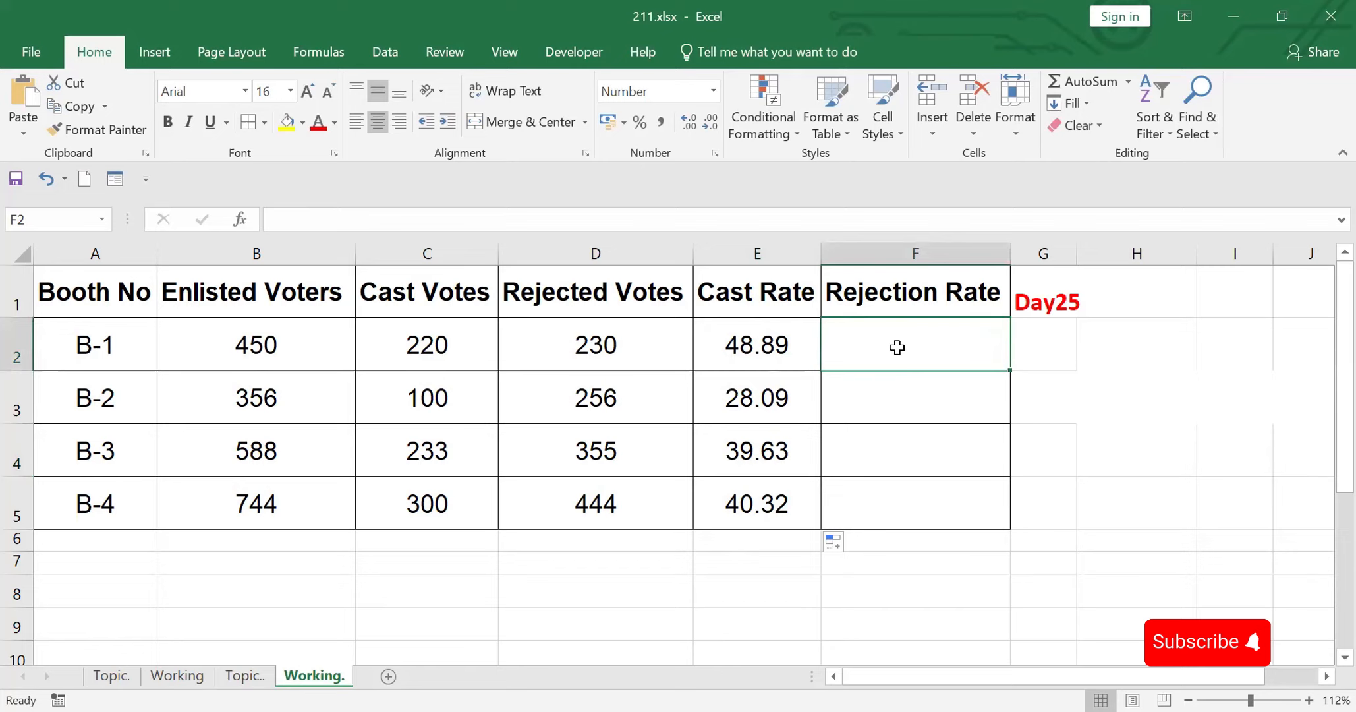
{"action": "type", "text": "="}
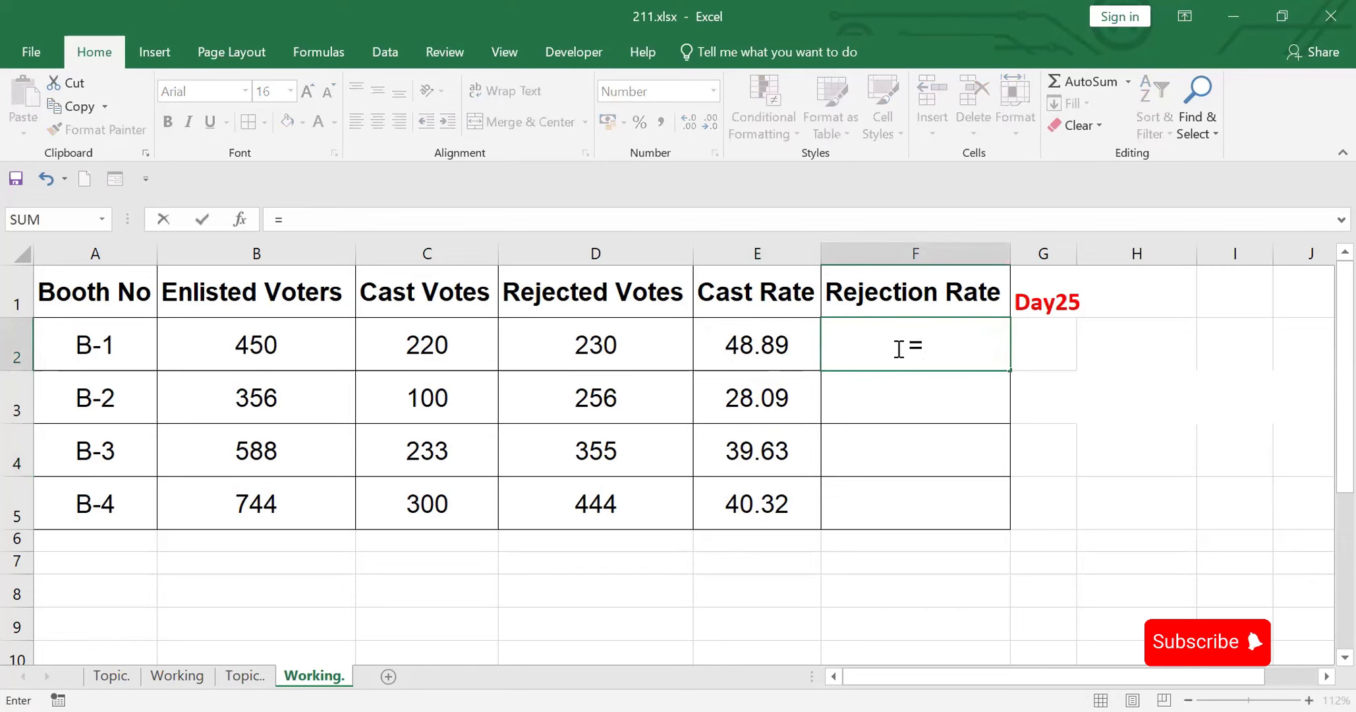
{"action": "left_click", "coordinate": [584, 343]}
{"action": "type", "text": "/"}
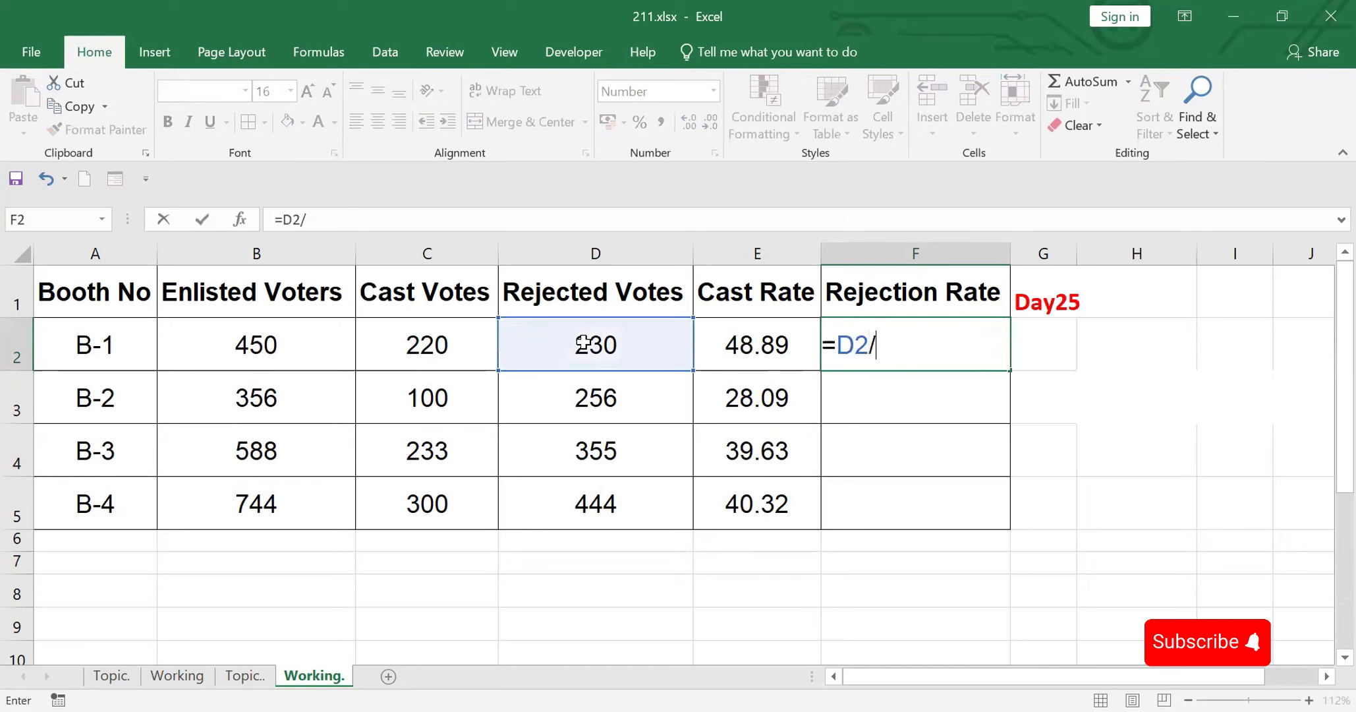
{"action": "left_click", "coordinate": [275, 334]}
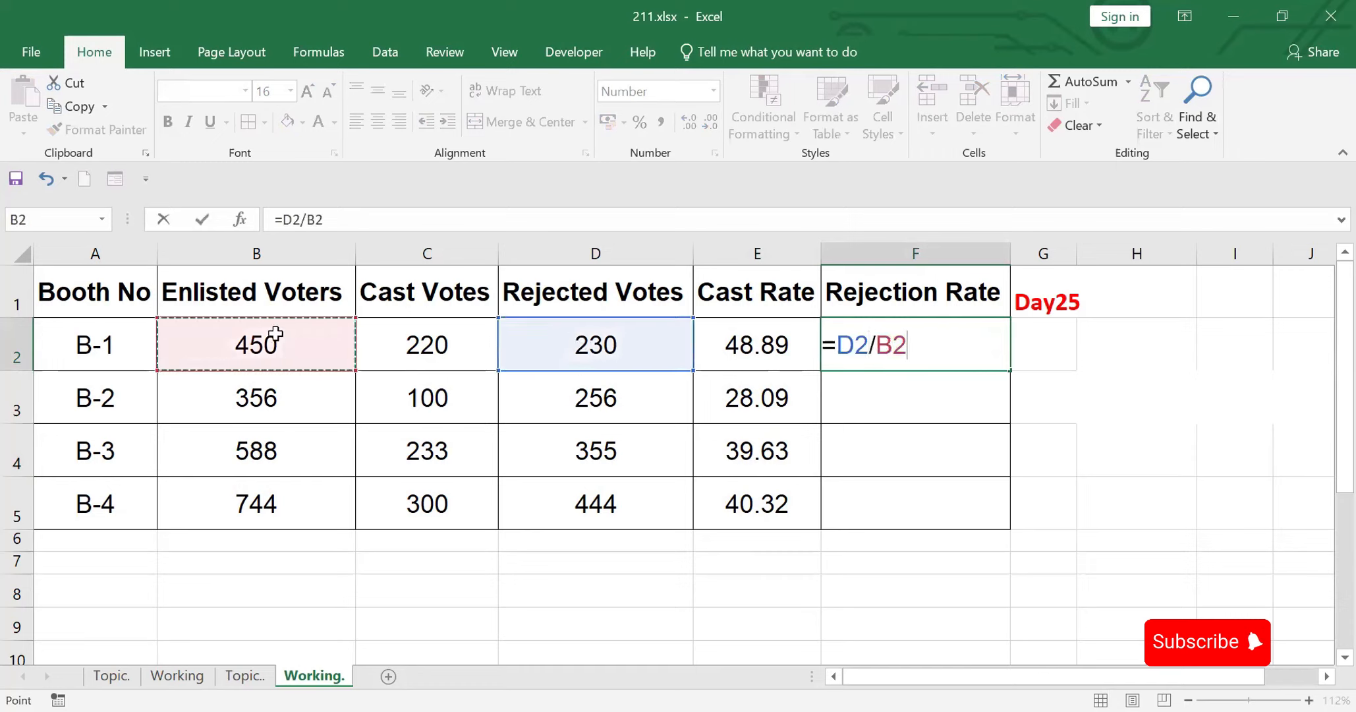
{"action": "type", "text": "*100"}
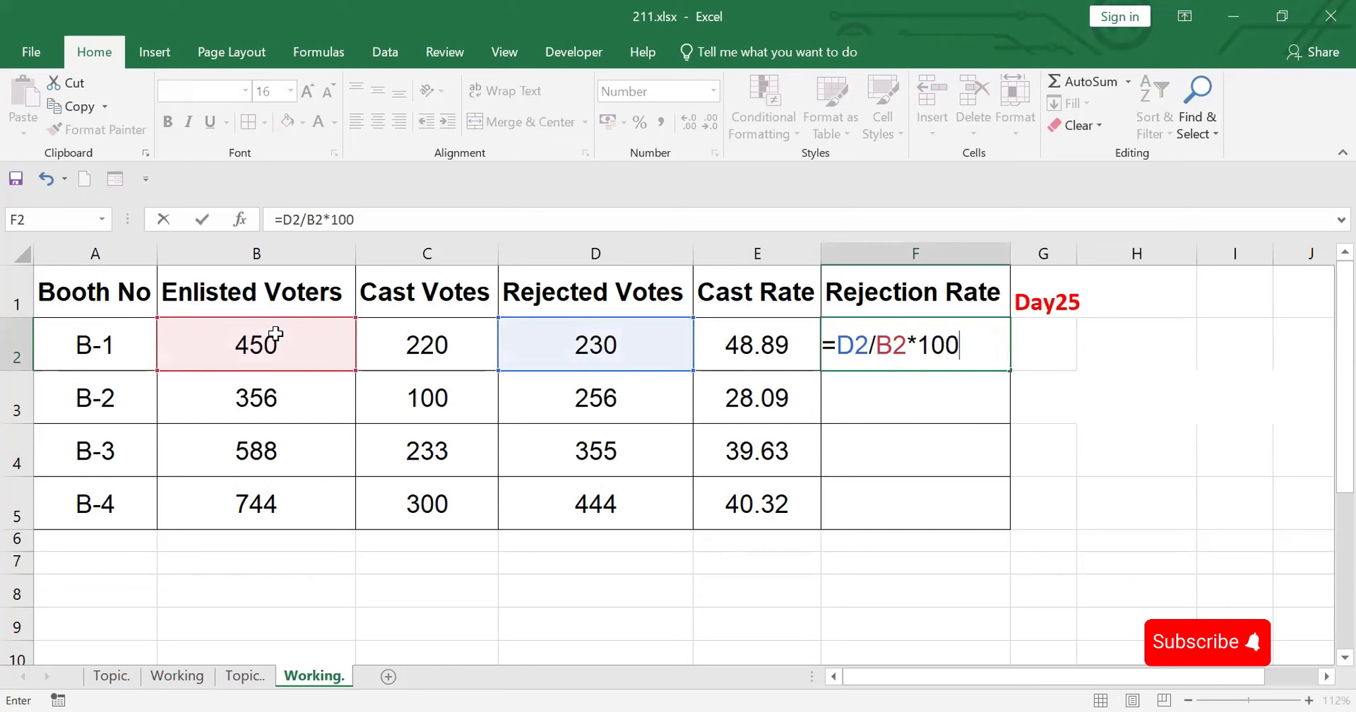
{"action": "key", "text": "Return"}
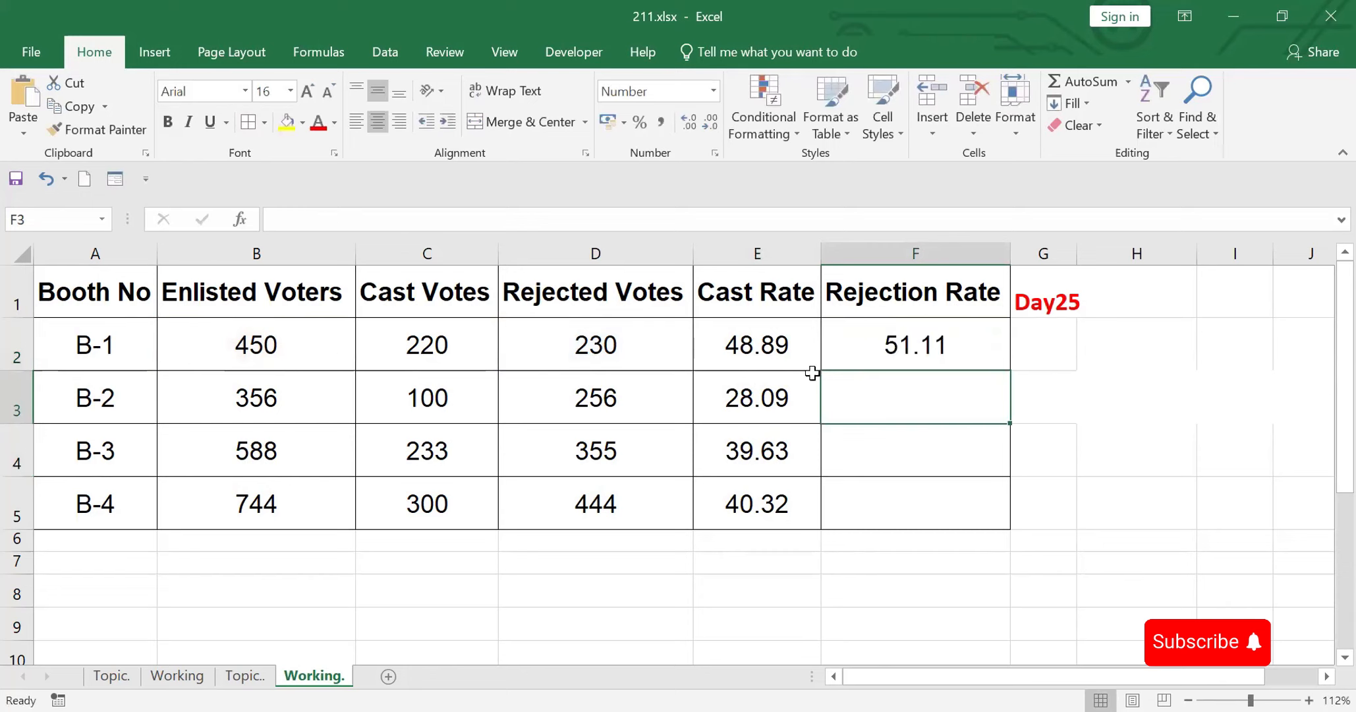
Step: Copy the rejection rate formula from F2 into F3:F5 for the remaining booths
{"action": "left_click", "coordinate": [955, 341]}
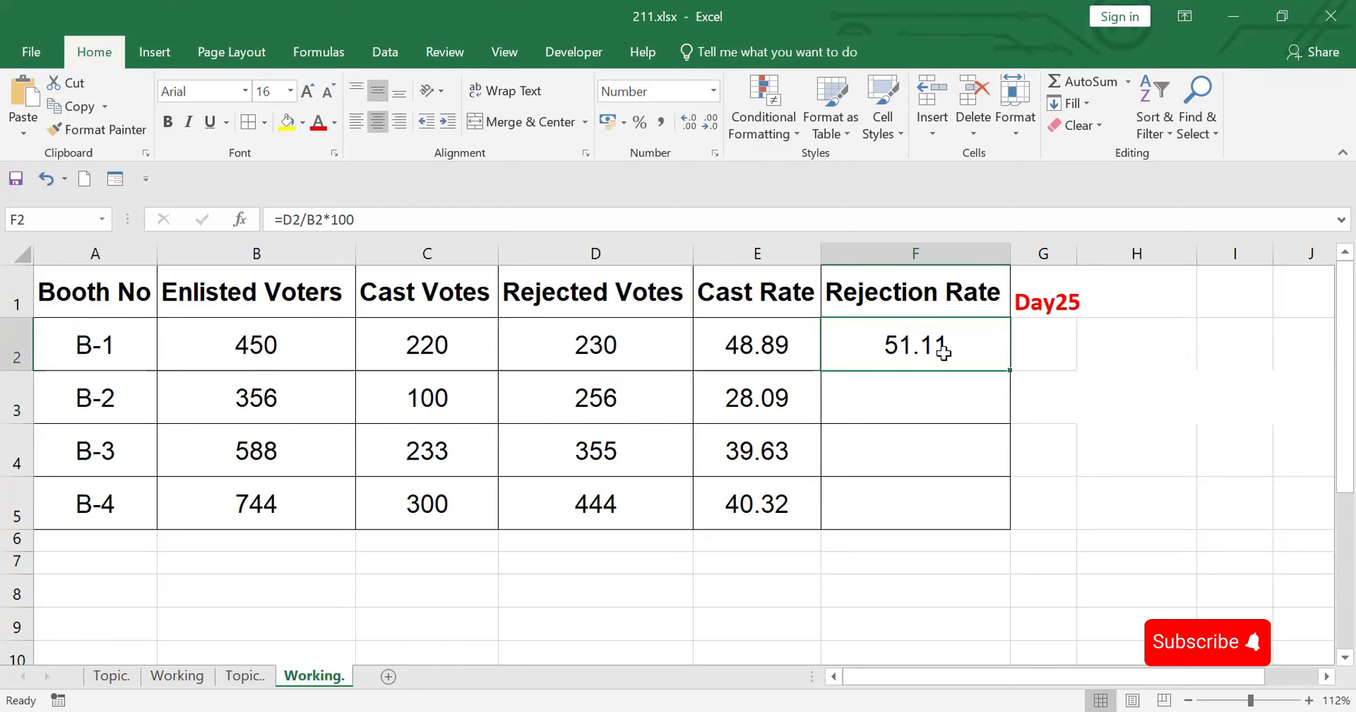
{"action": "key", "text": "ctrl+c"}
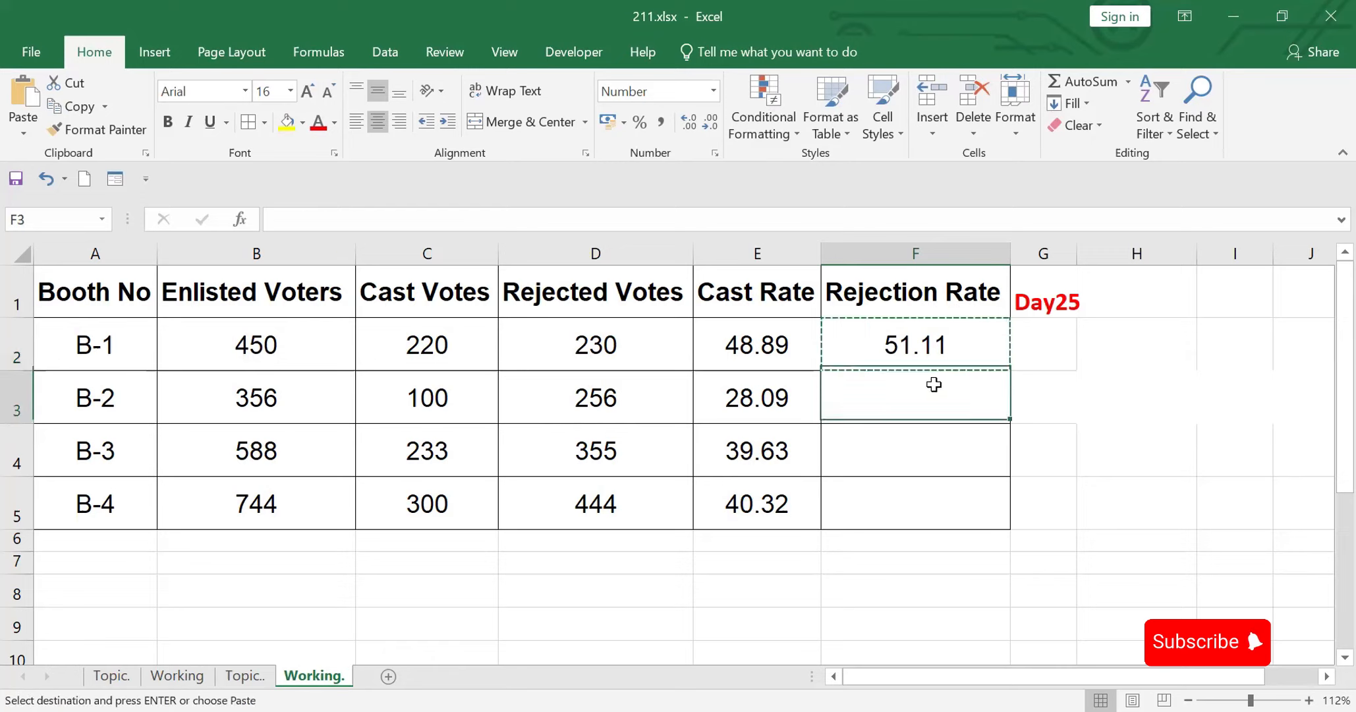
{"action": "left_click_drag", "start_coordinate": [935, 384], "coordinate": [920, 499]}
{"action": "key", "text": "ctrl+v"}
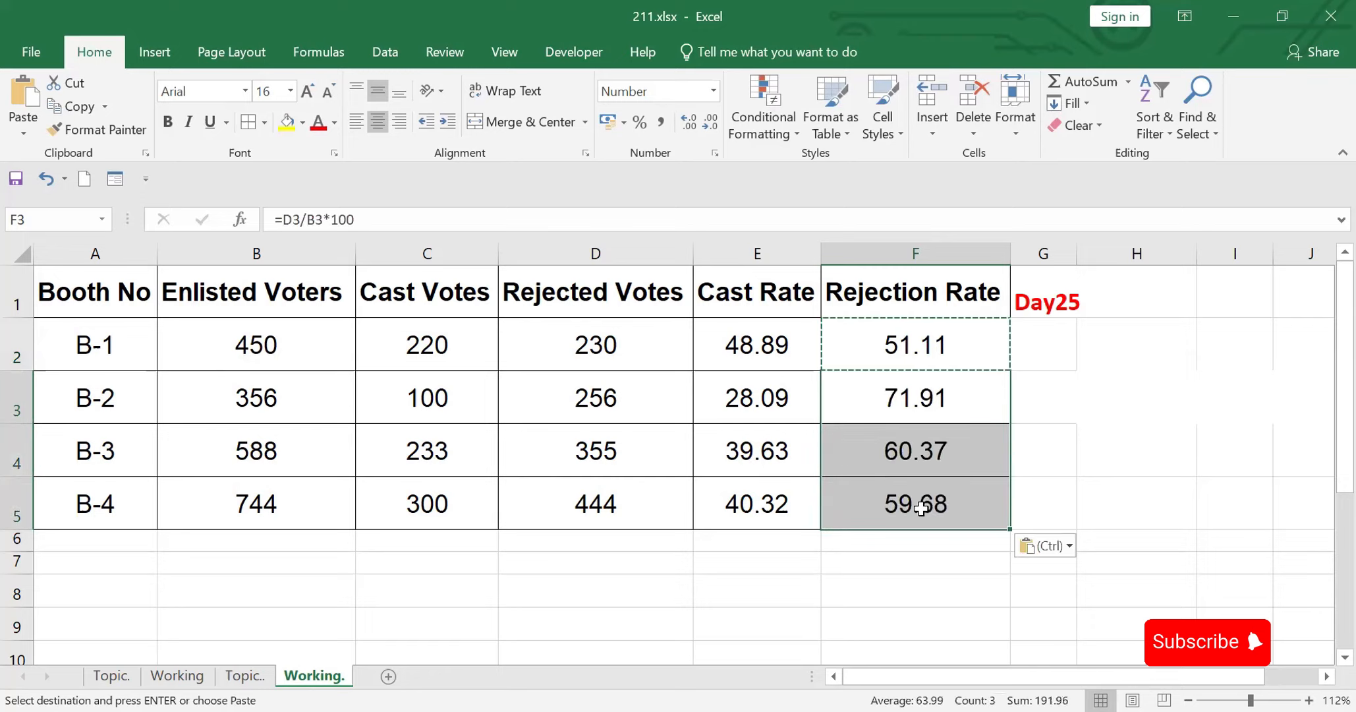
{"action": "key", "text": "Escape"}
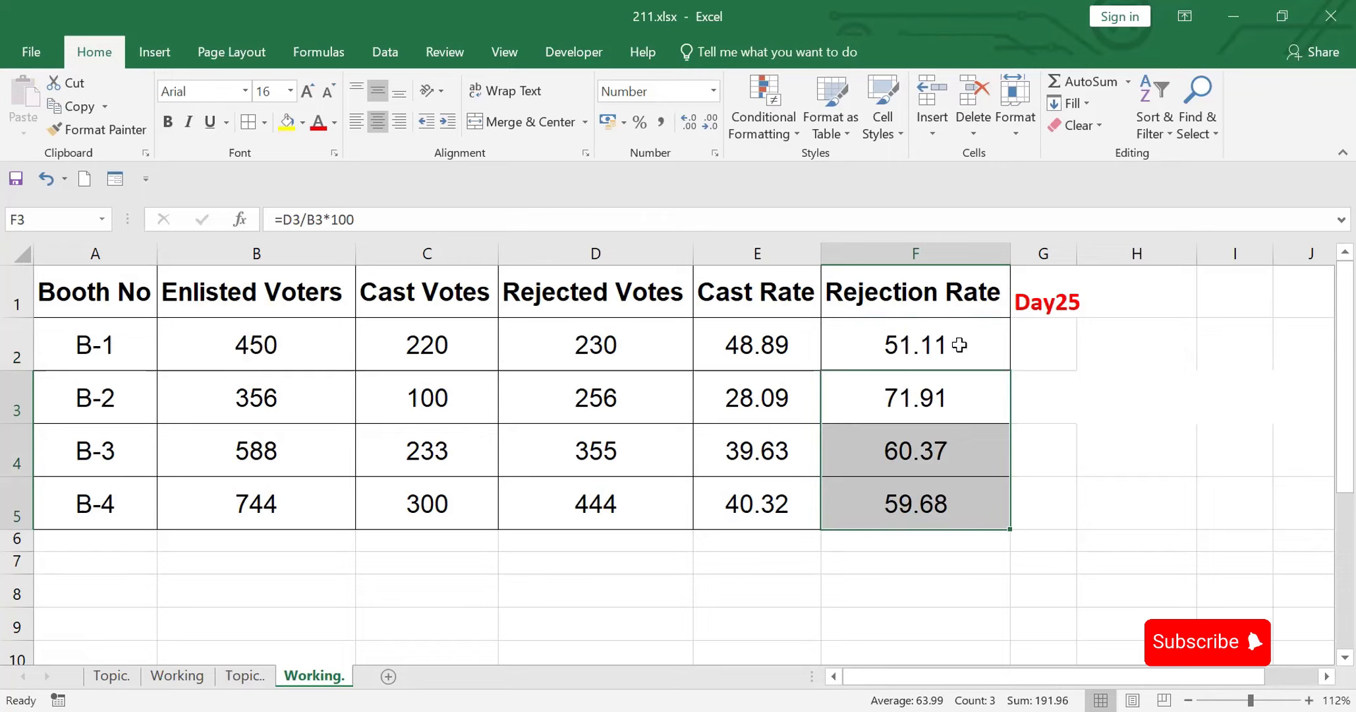
Step: Add a check of both rates in G2 with =E2+F2 and fill the formula down to G5
{"action": "left_click", "coordinate": [1046, 349]}
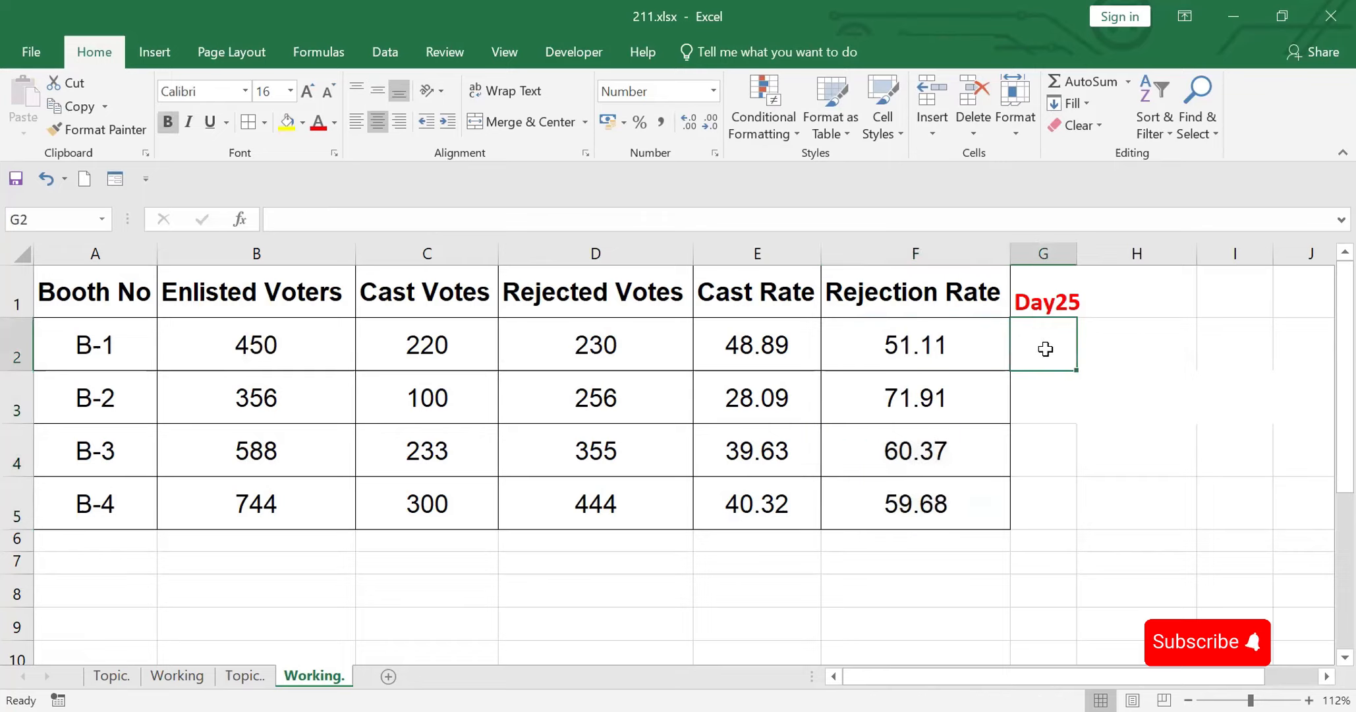
{"action": "type", "text": "="}
{"action": "left_click", "coordinate": [757, 345]}
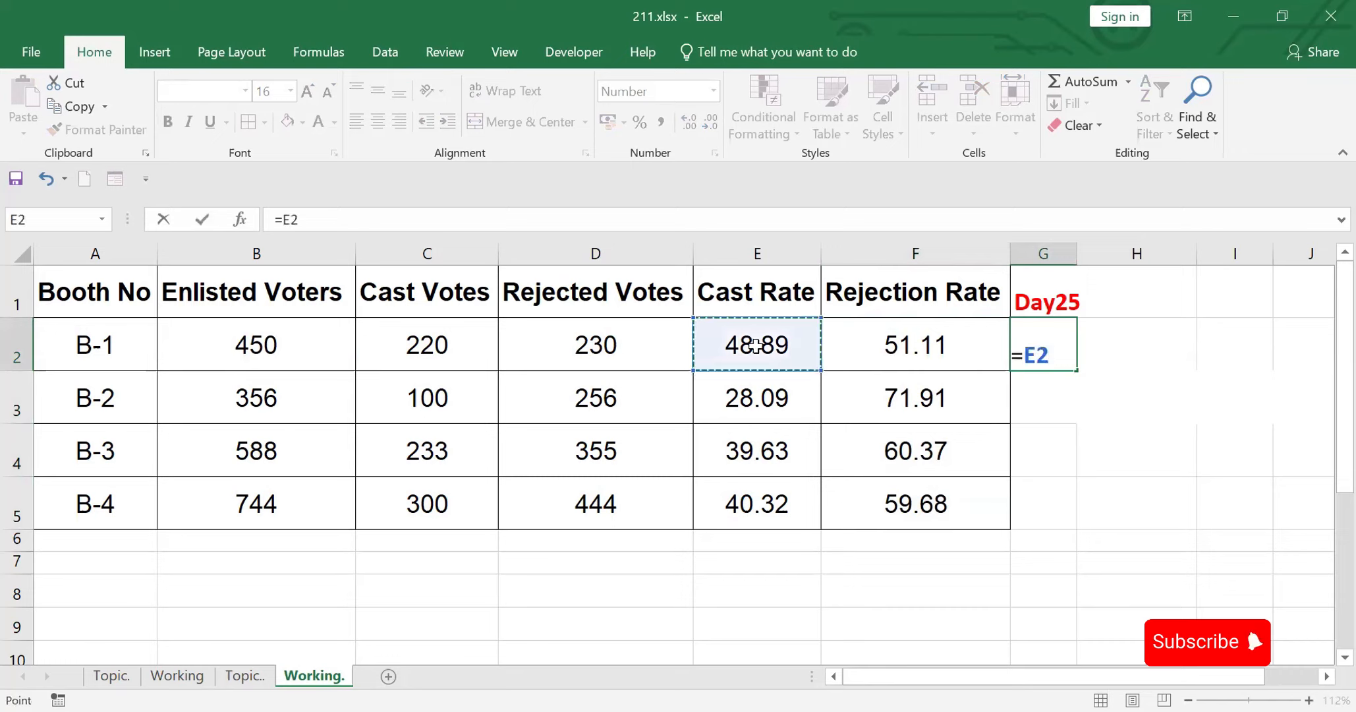
{"action": "type", "text": "+"}
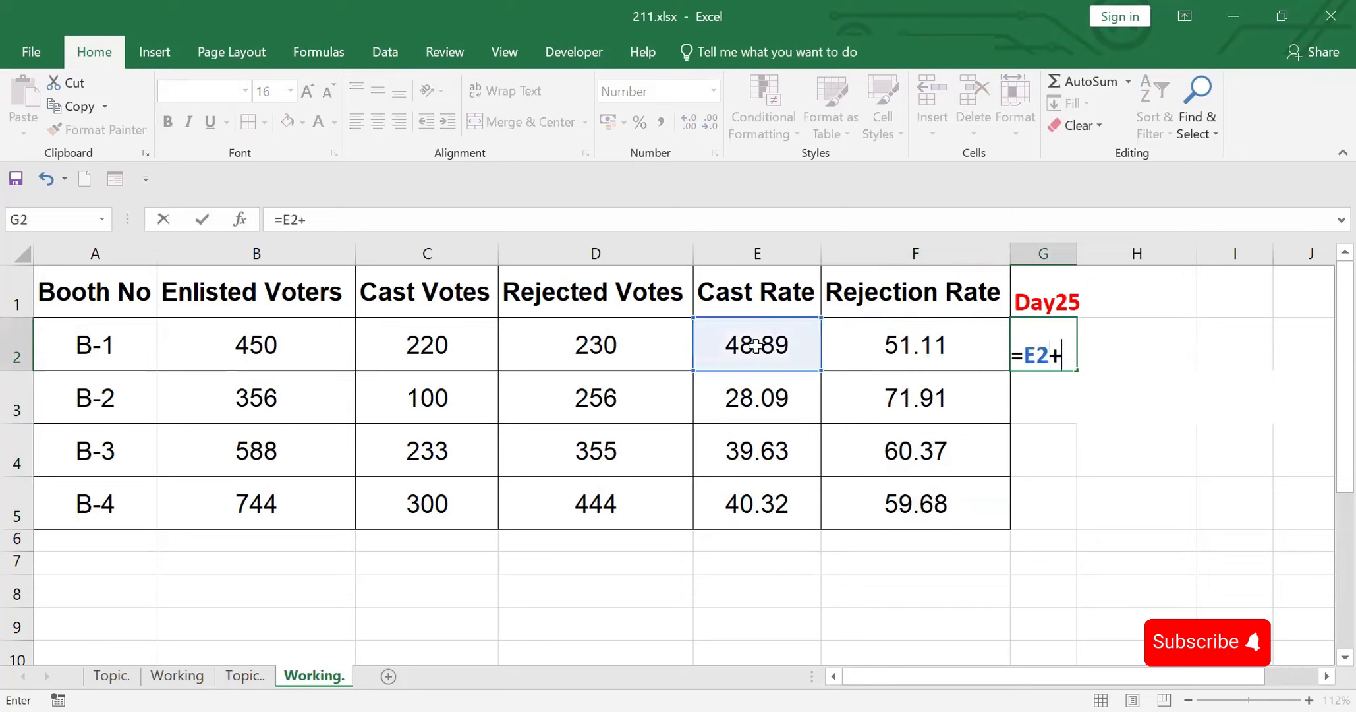
{"action": "left_click", "coordinate": [915, 340]}
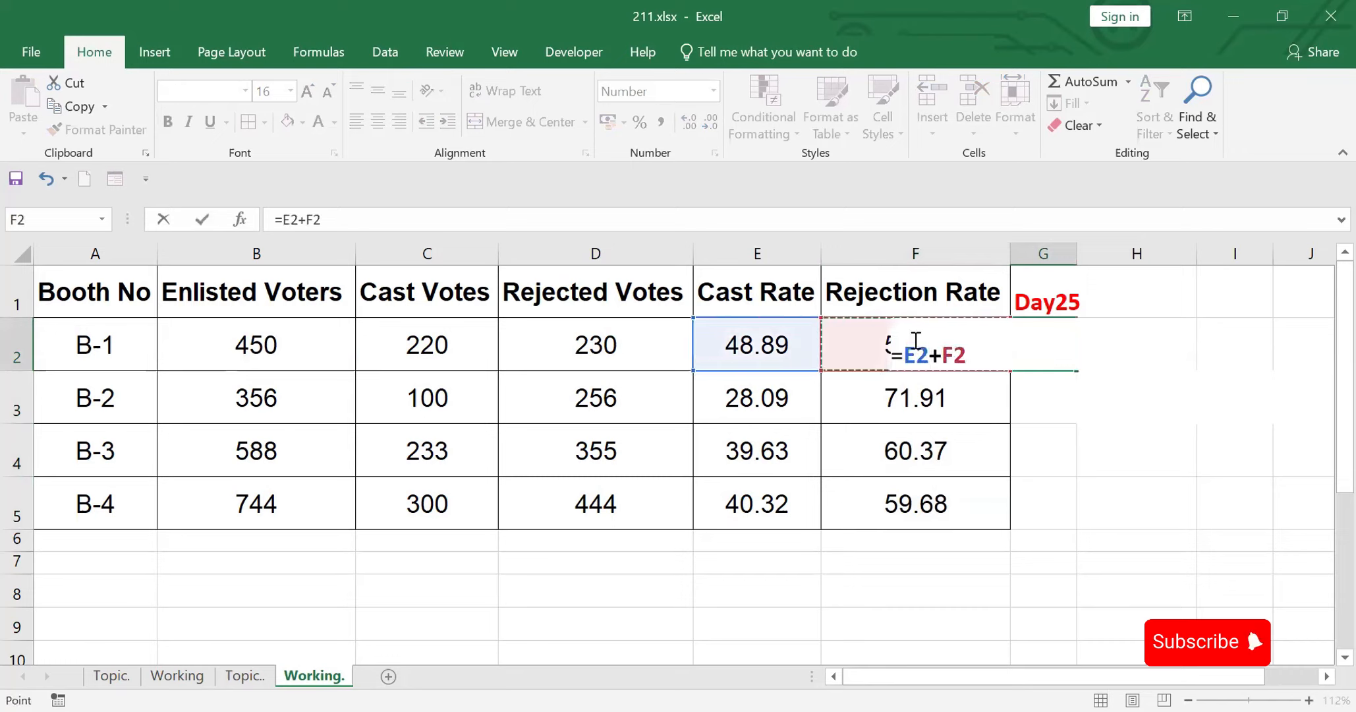
{"action": "key", "text": "Return"}
{"action": "left_click", "coordinate": [1061, 350]}
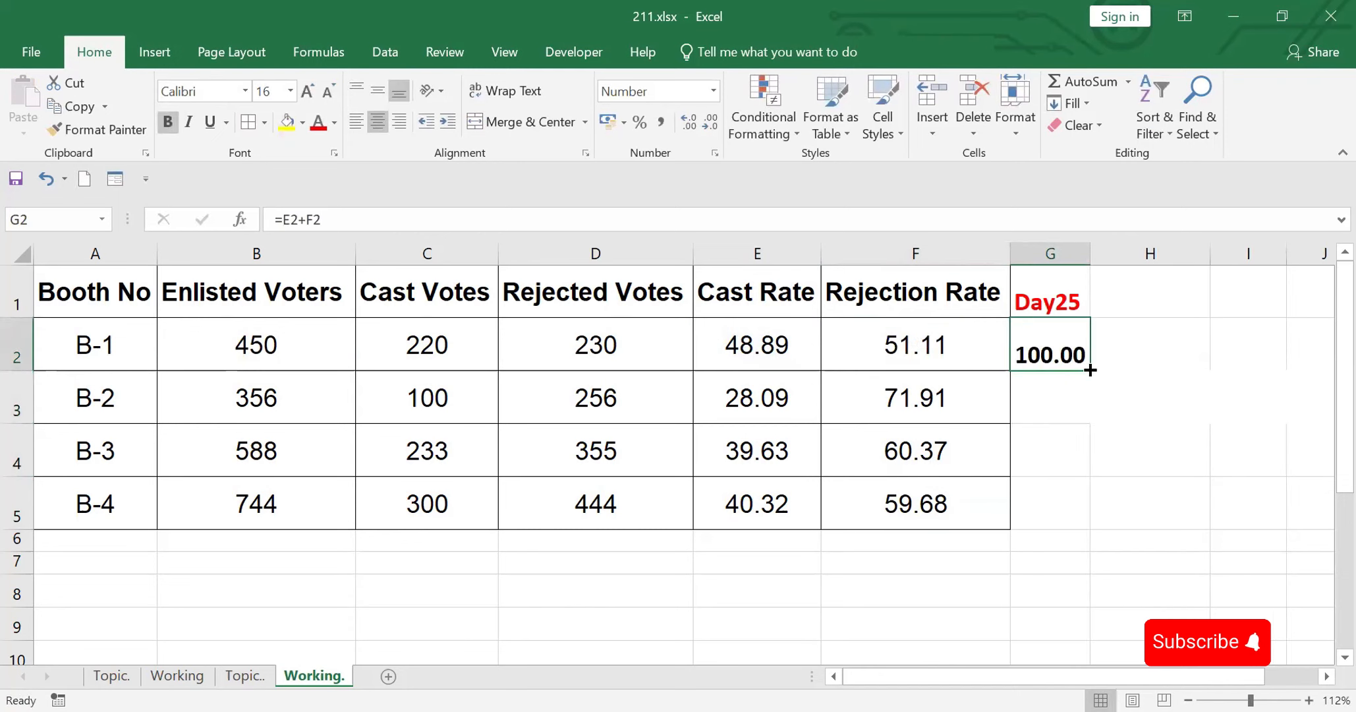
{"action": "double_click", "coordinate": [1090, 370]}
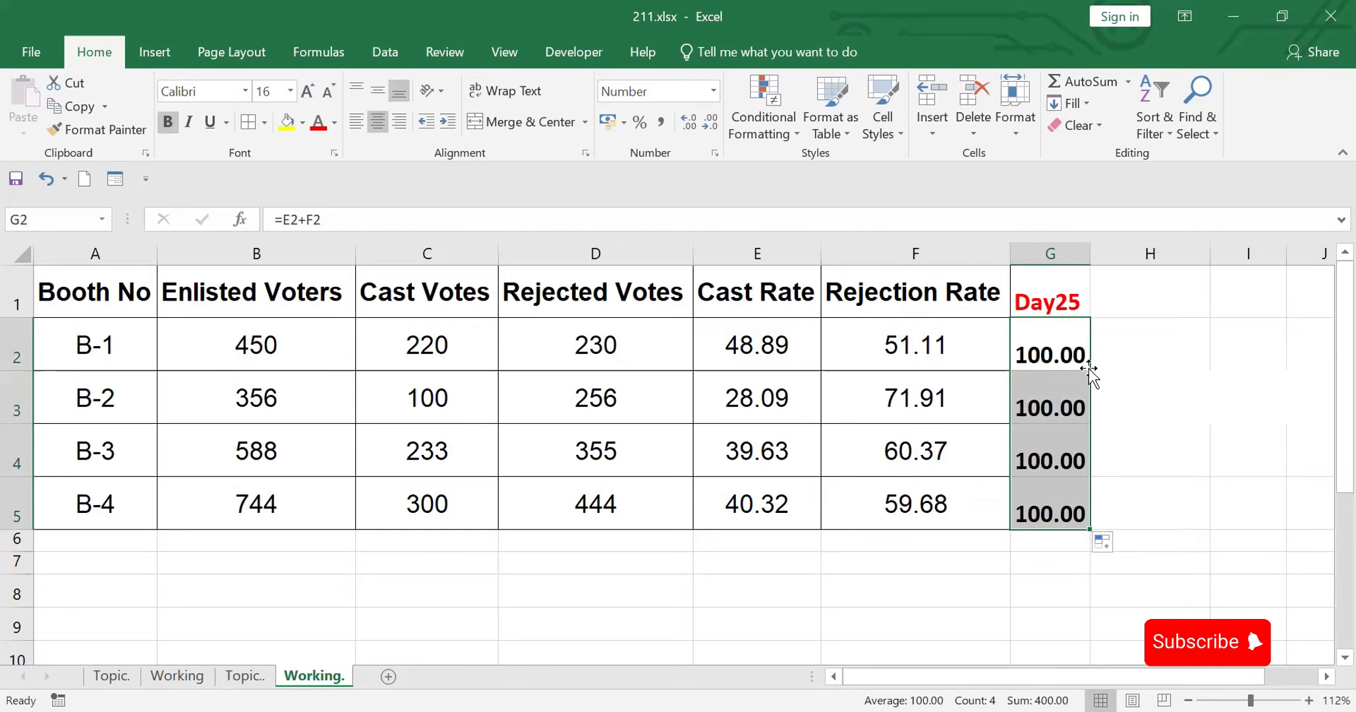
Step: Insert an empty row above the heading row of the voting table
{"action": "left_click", "coordinate": [528, 526]}
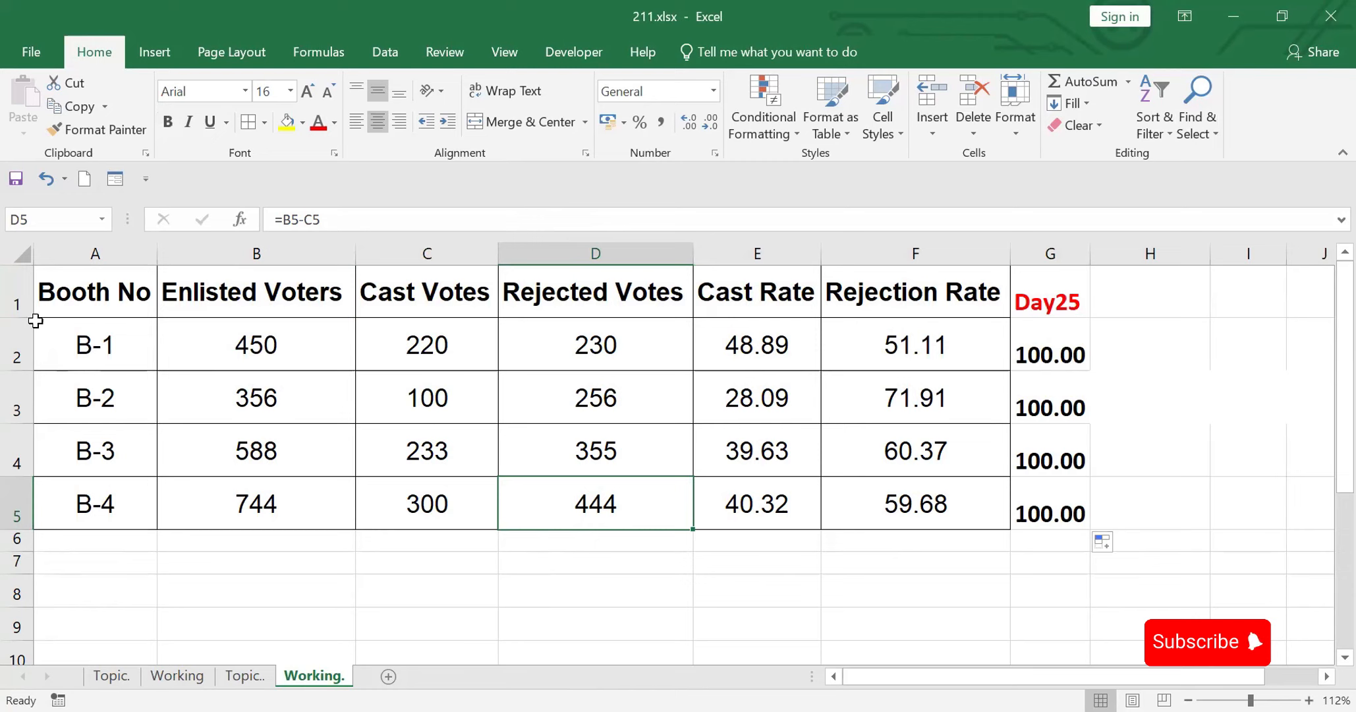
{"action": "left_click", "coordinate": [14, 285]}
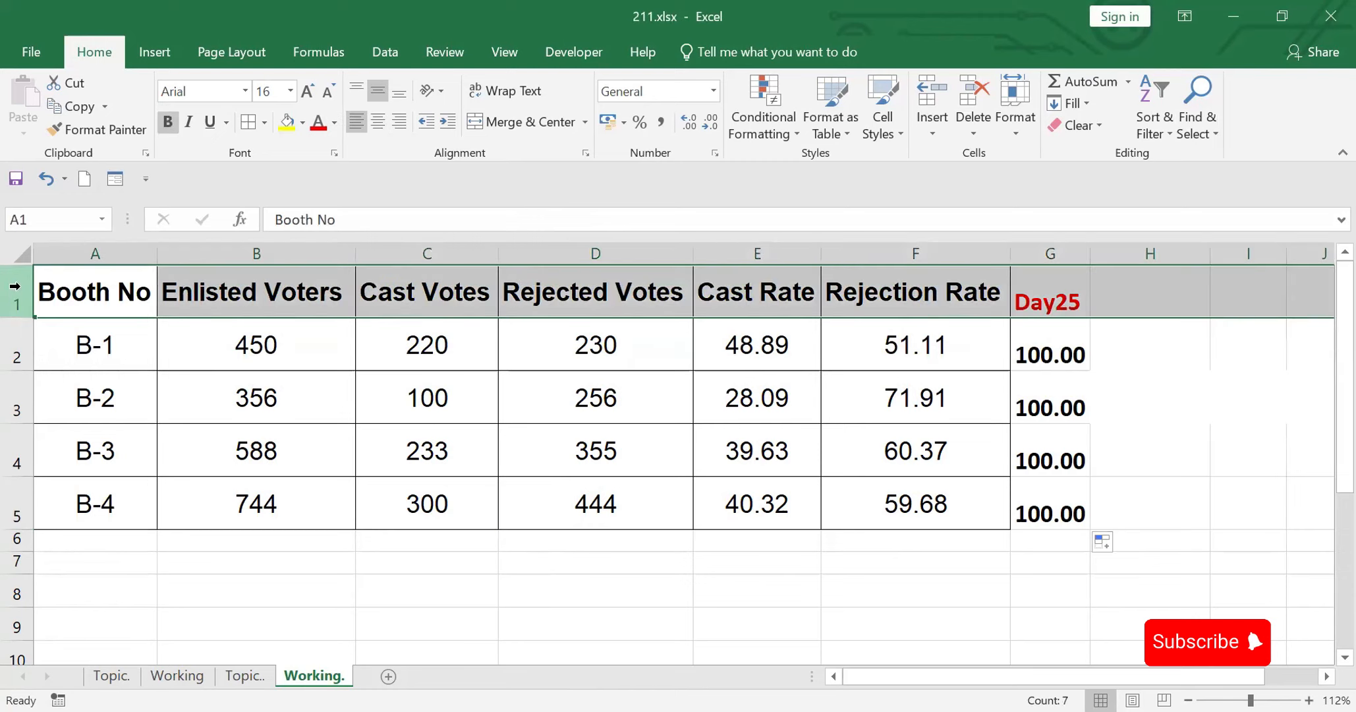
{"action": "right_click", "coordinate": [13, 292]}
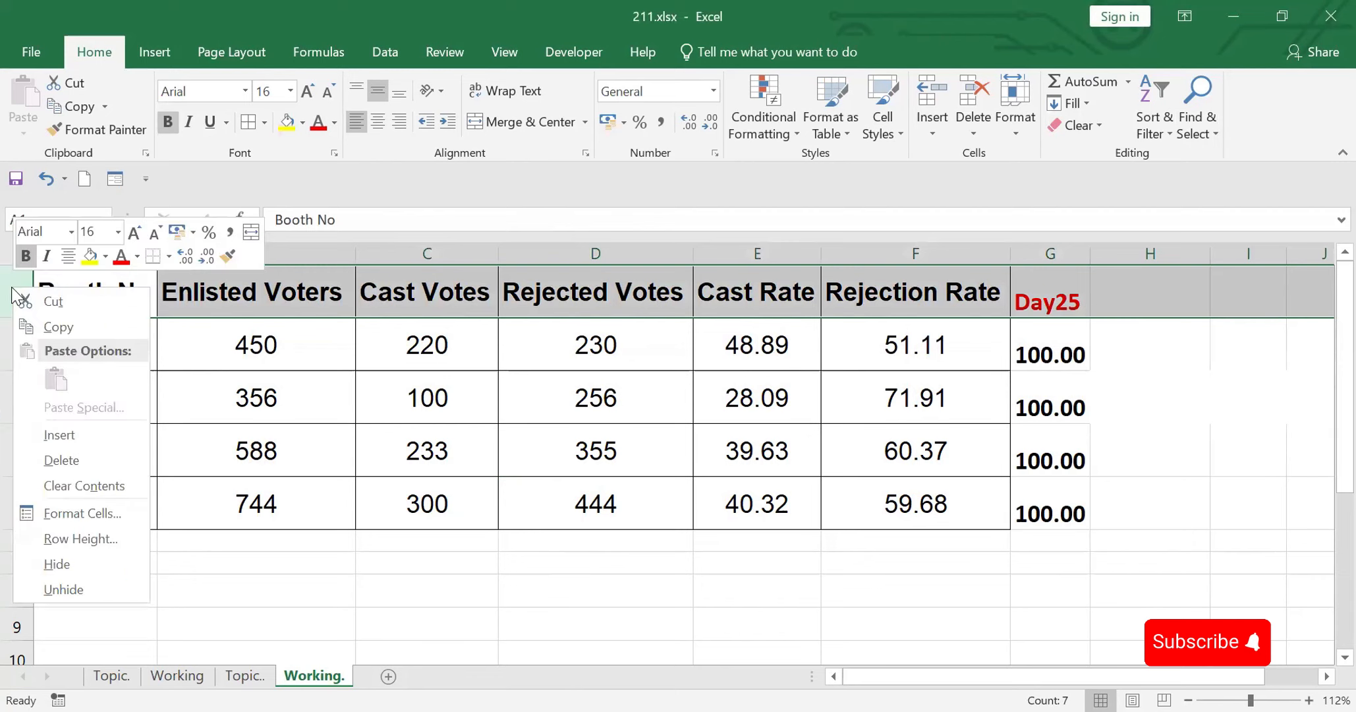
{"action": "left_click", "coordinate": [61, 435]}
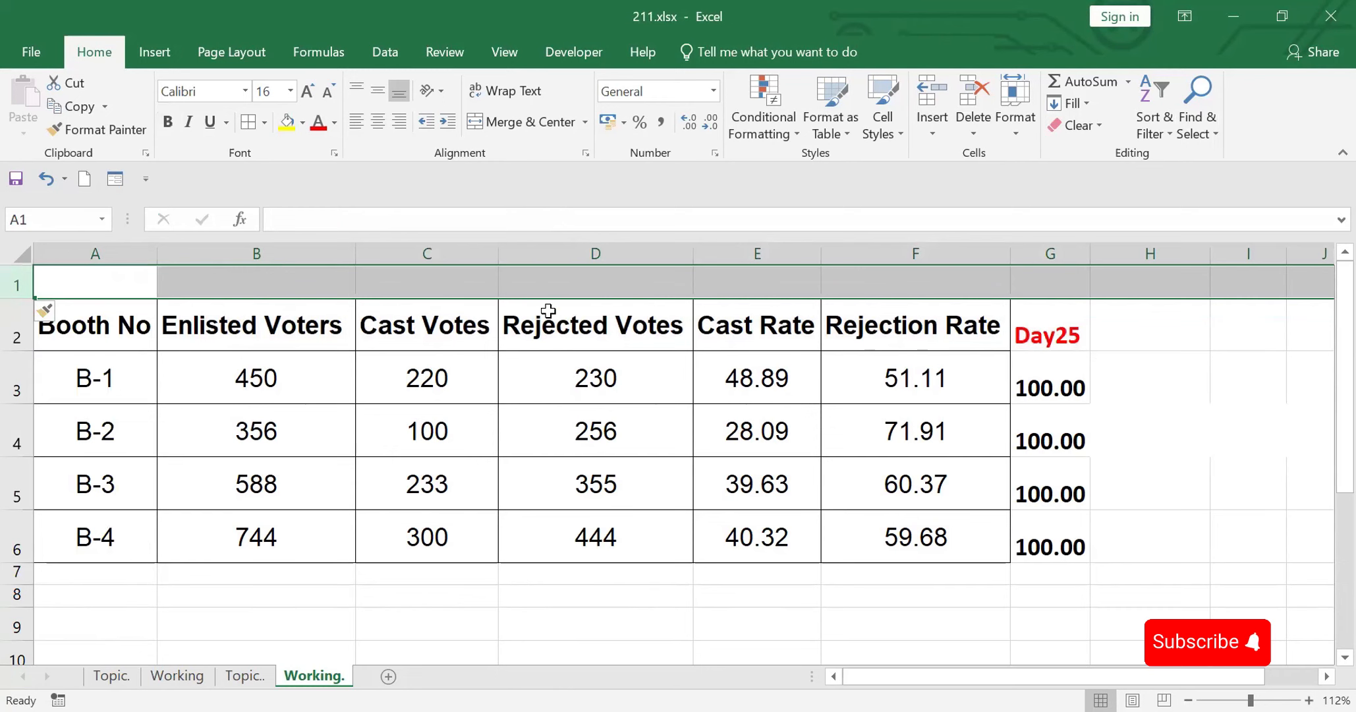
Step: Undo the last row insertion above the voting table's headings
{"action": "key", "text": "ctrl+z"}
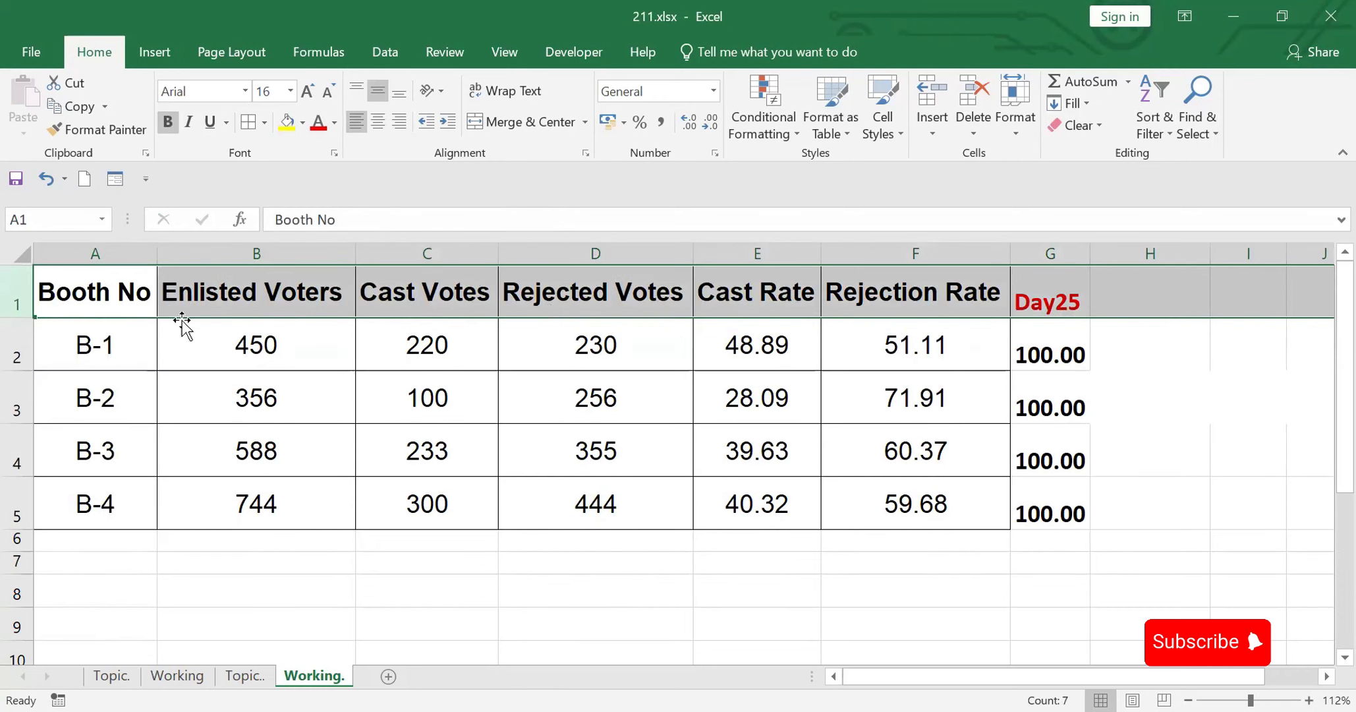
{"action": "left_click", "coordinate": [293, 351]}
Step: Insert an entire row above the headings from the Cast Votes cell C1, and undo that insertion
{"action": "left_click", "coordinate": [422, 288]}
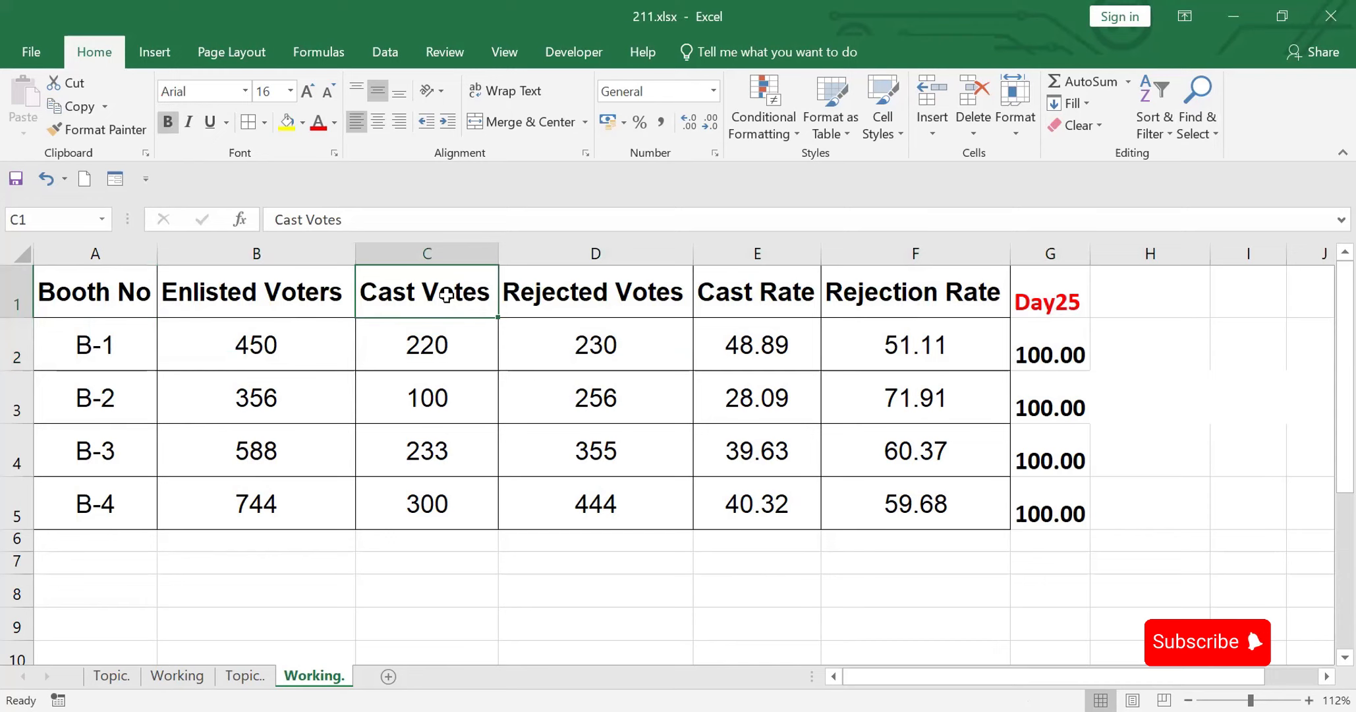
{"action": "right_click", "coordinate": [446, 296]}
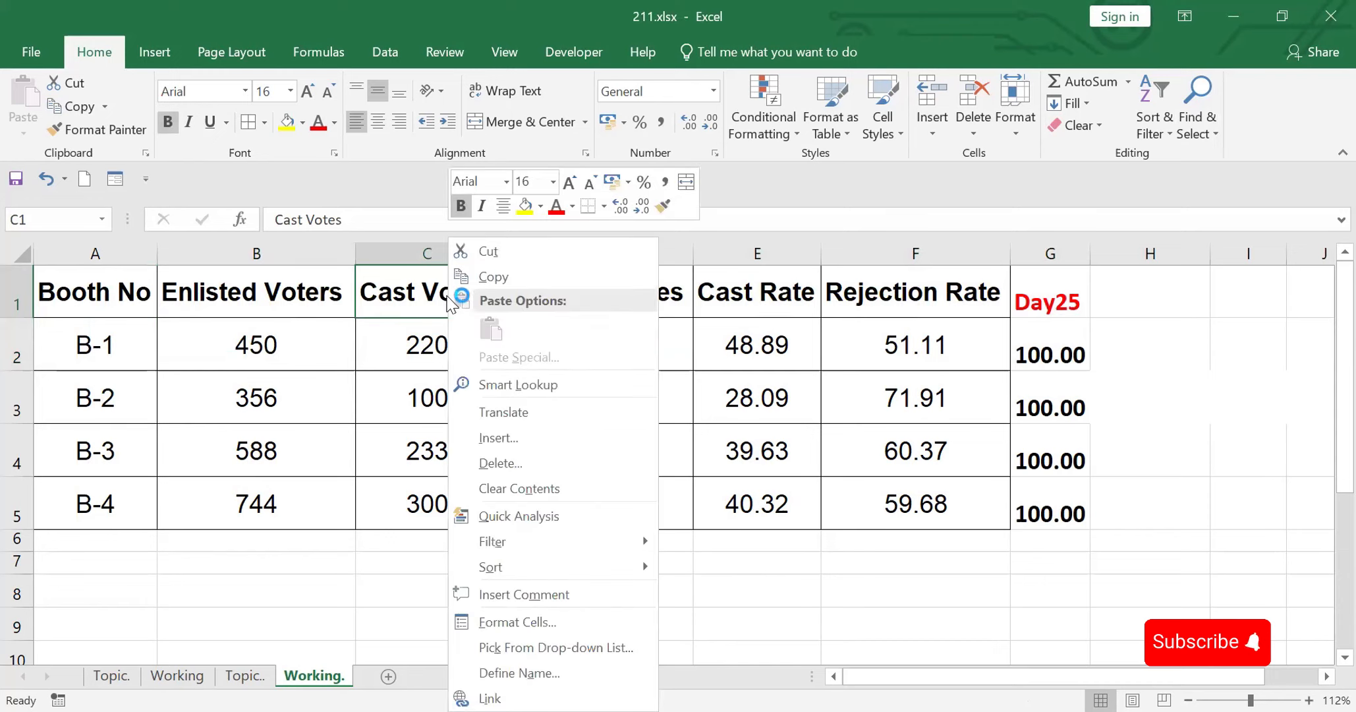
{"action": "left_click", "coordinate": [500, 434]}
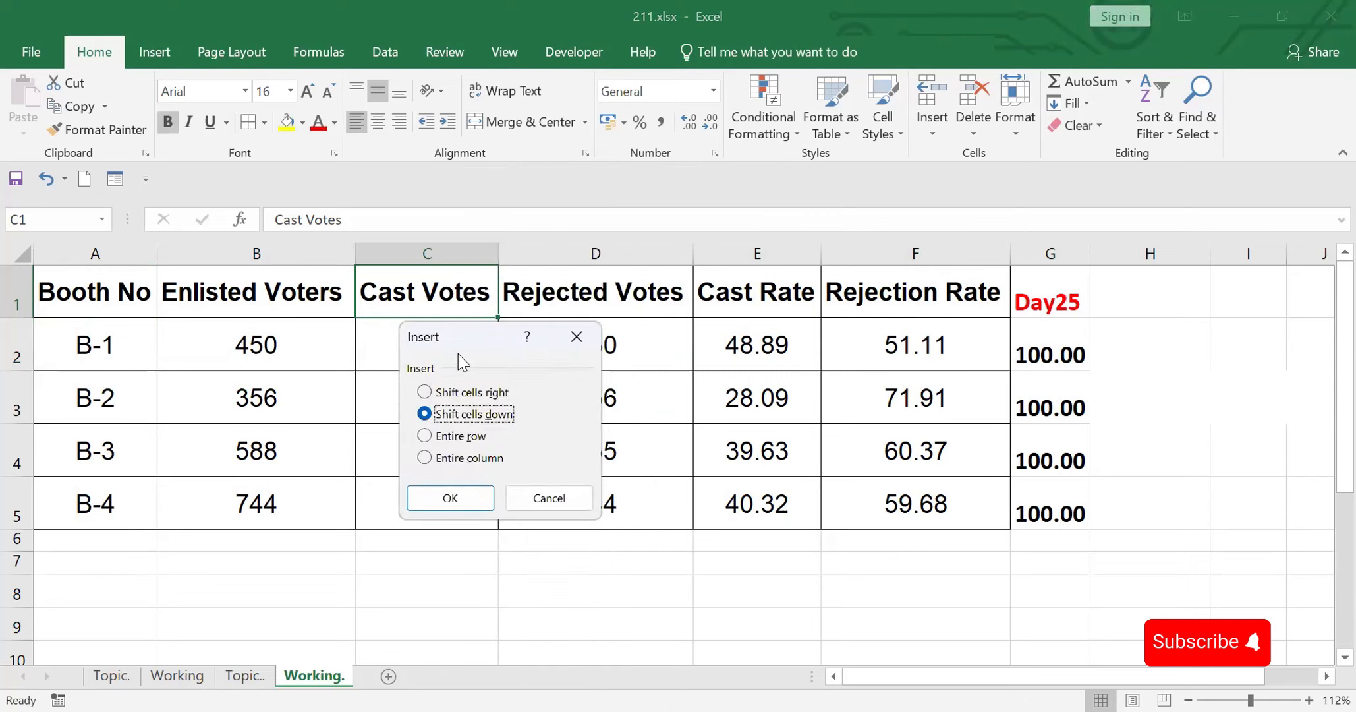
{"action": "left_click", "coordinate": [427, 436]}
{"action": "left_click", "coordinate": [451, 498]}
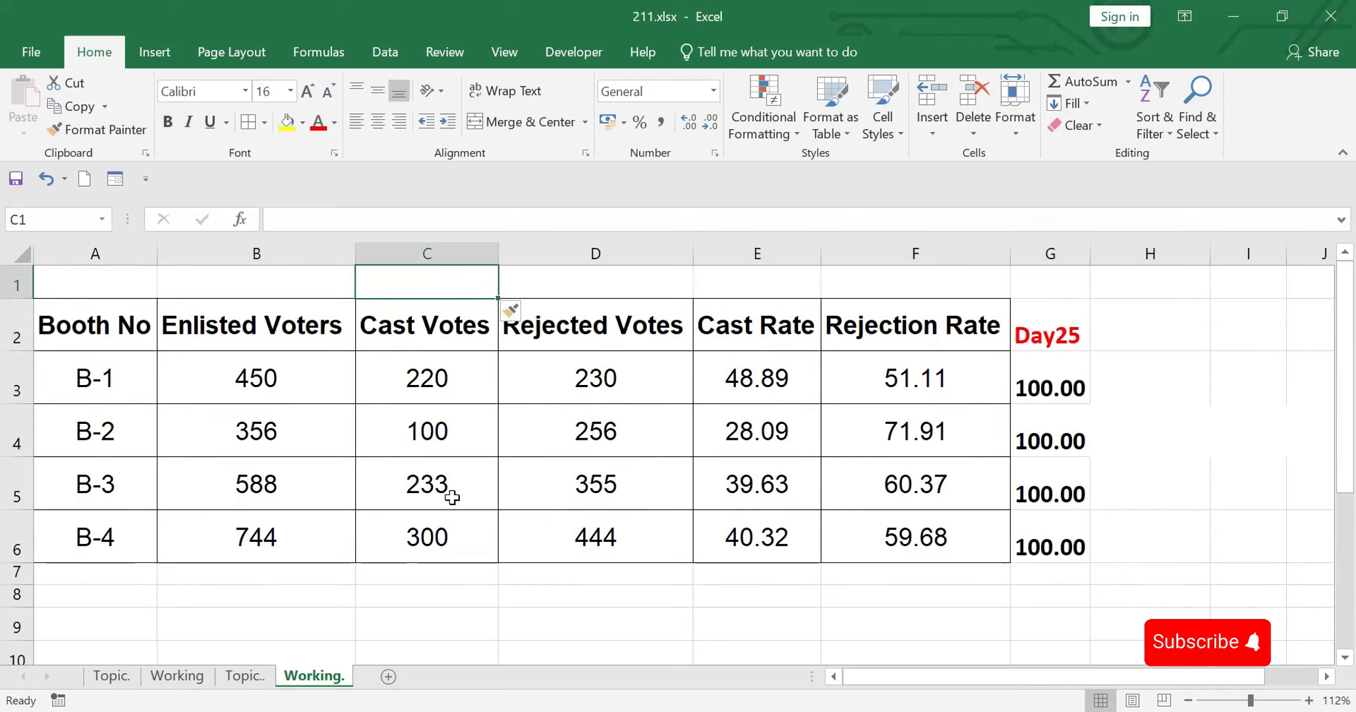
{"action": "key", "text": "ctrl+z"}
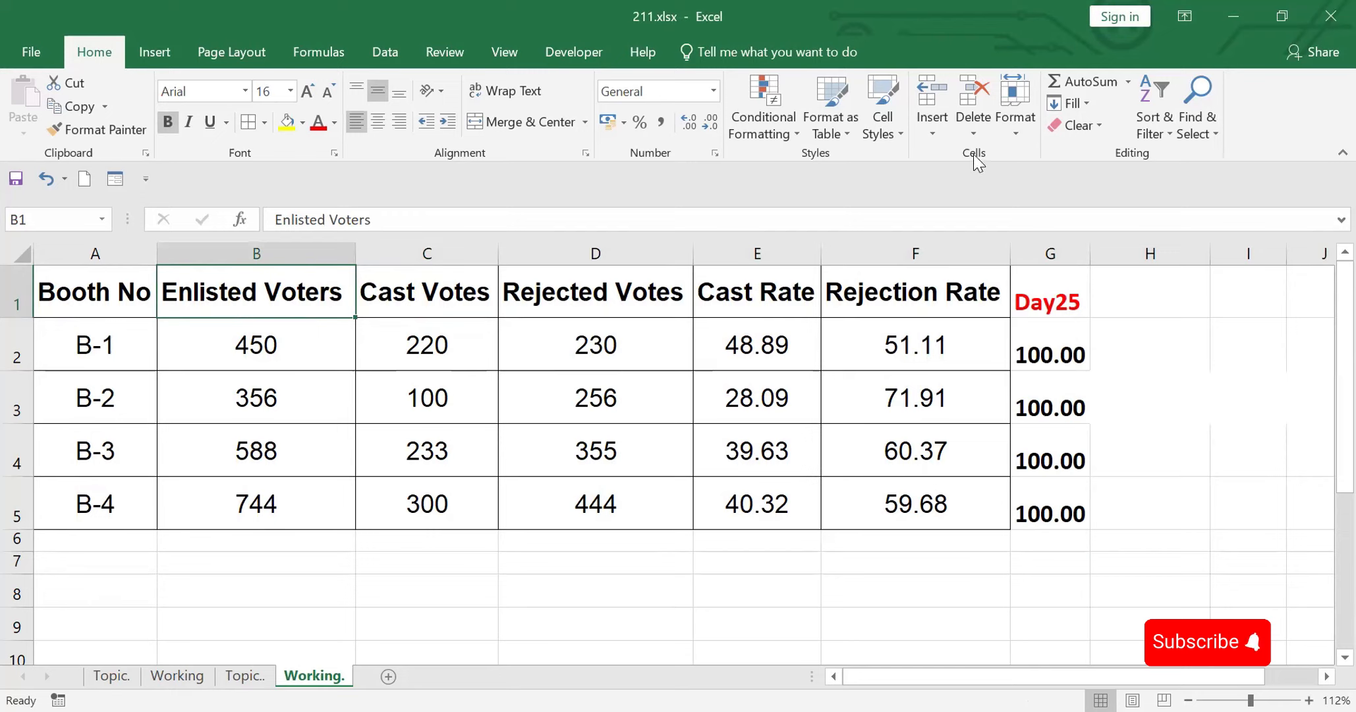
Step: Insert a sheet row above the headings and enter the title "Flection Report UC ABC" in A1
{"action": "left_click", "coordinate": [933, 131]}
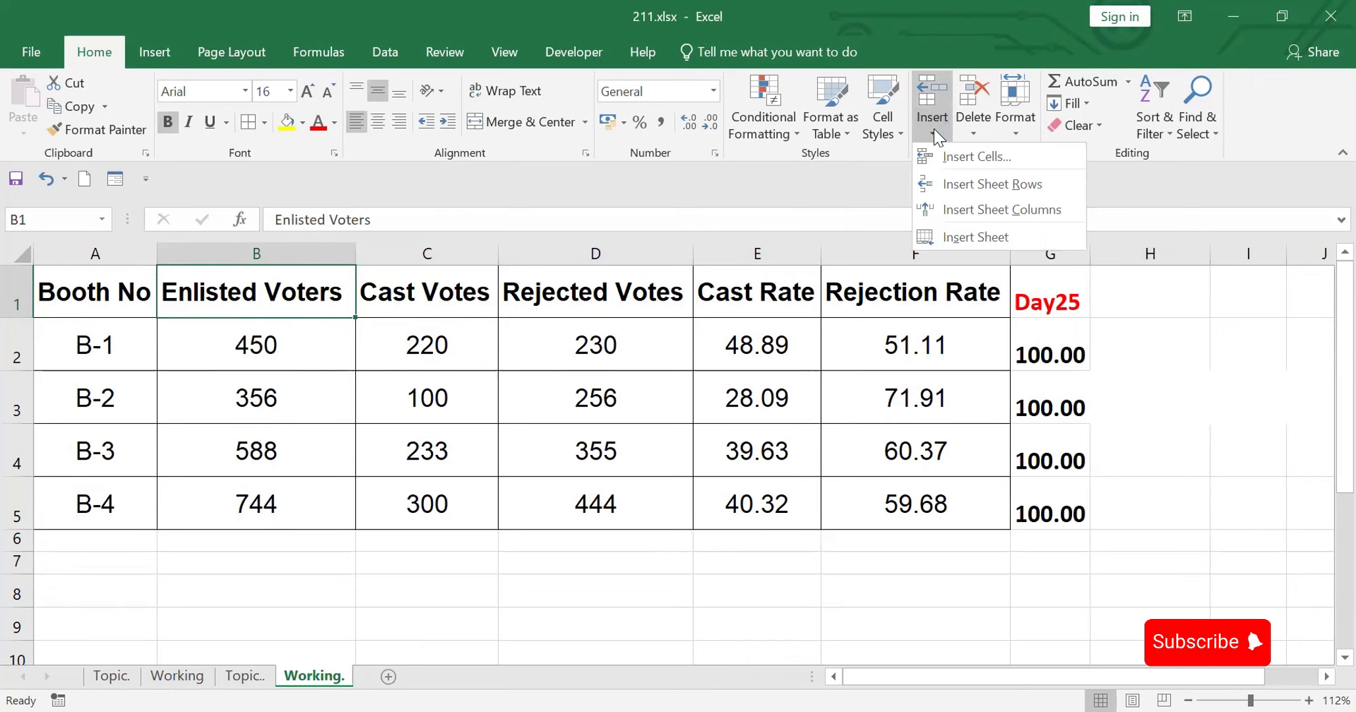
{"action": "left_click", "coordinate": [992, 185]}
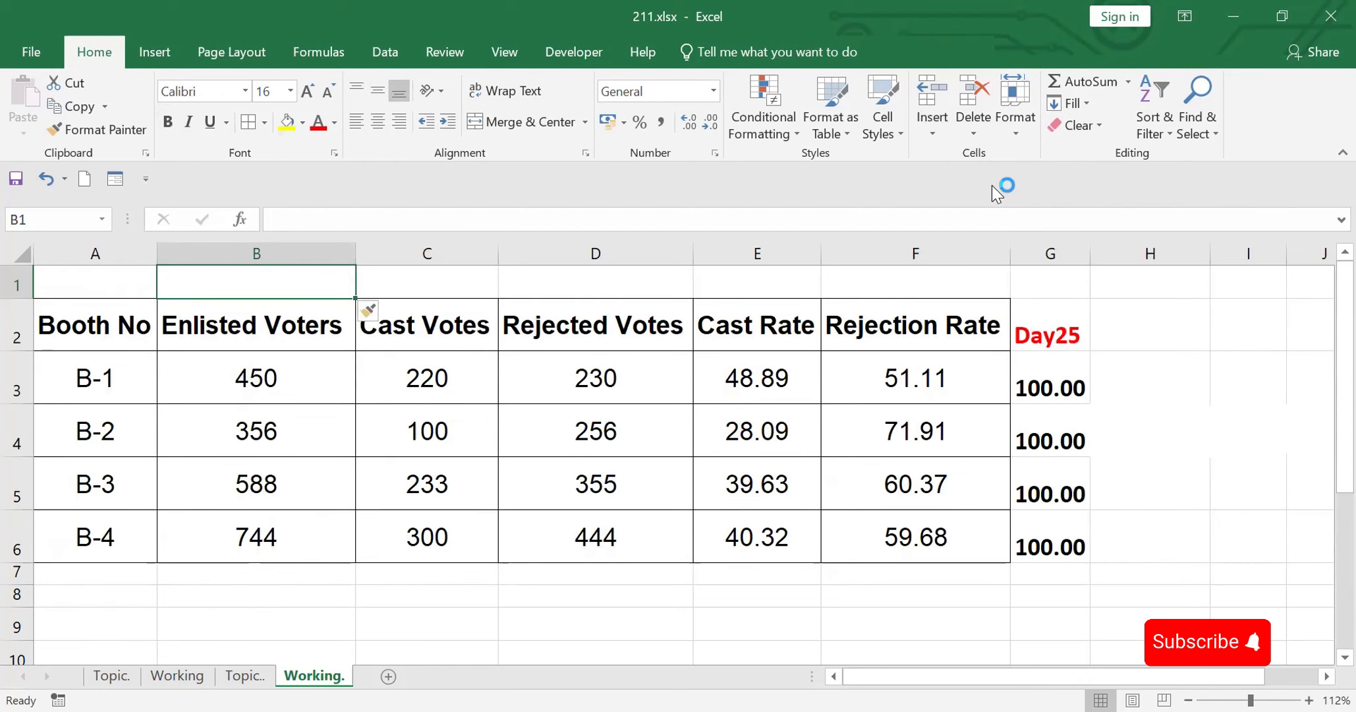
{"action": "left_click", "coordinate": [115, 283]}
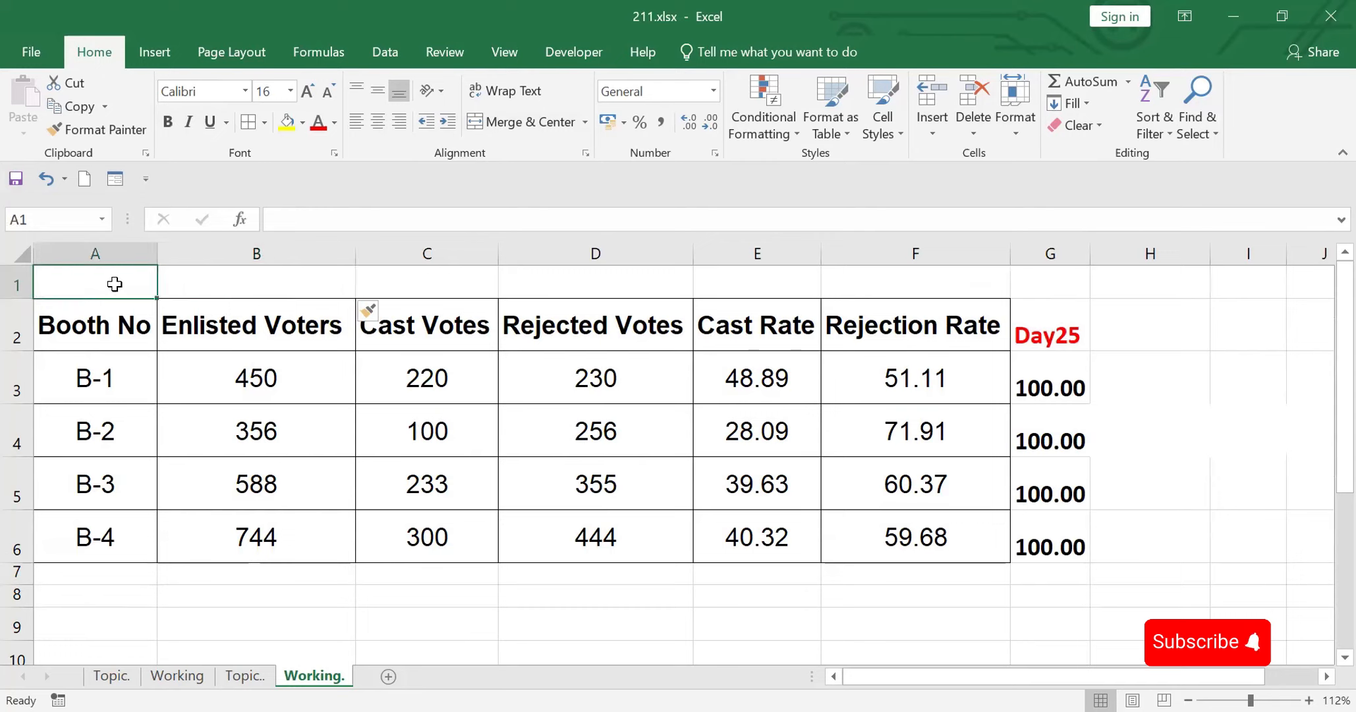
{"action": "type", "text": "Flec"}
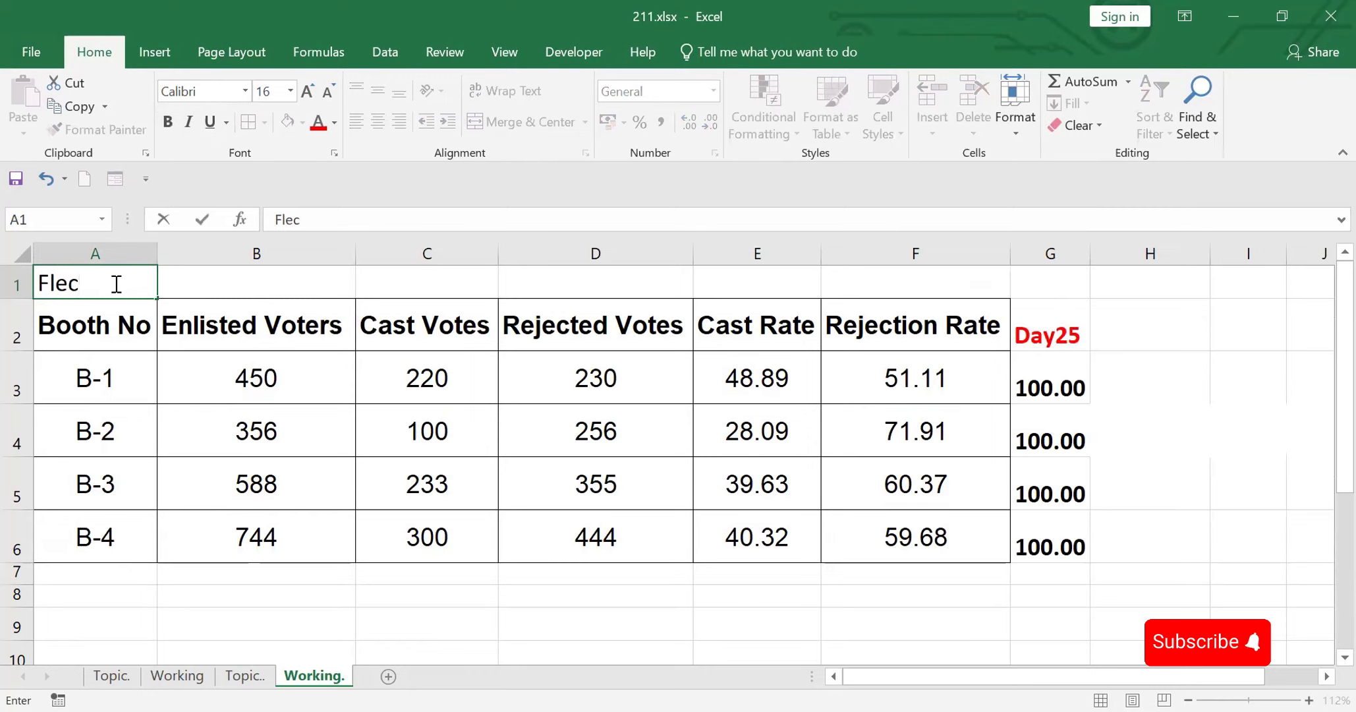
{"action": "type", "text": "tion Repo"}
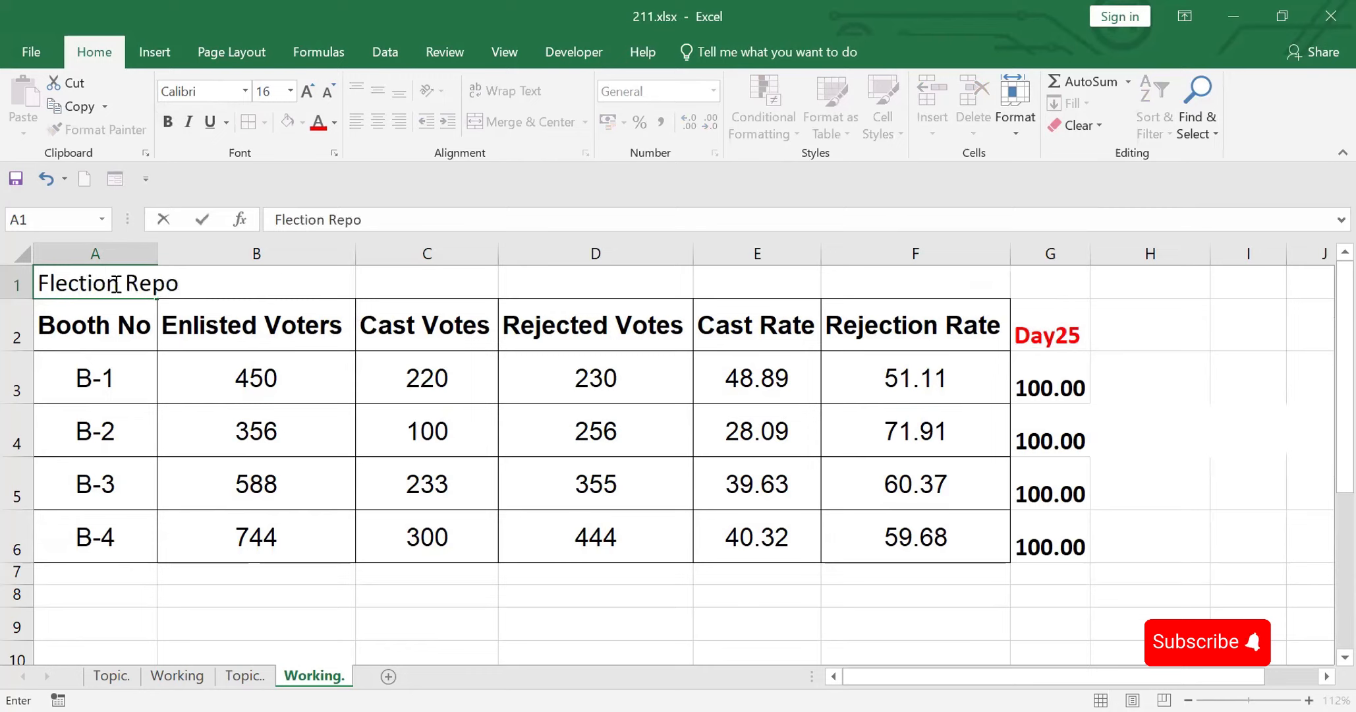
{"action": "type", "text": "rt UC ABC"}
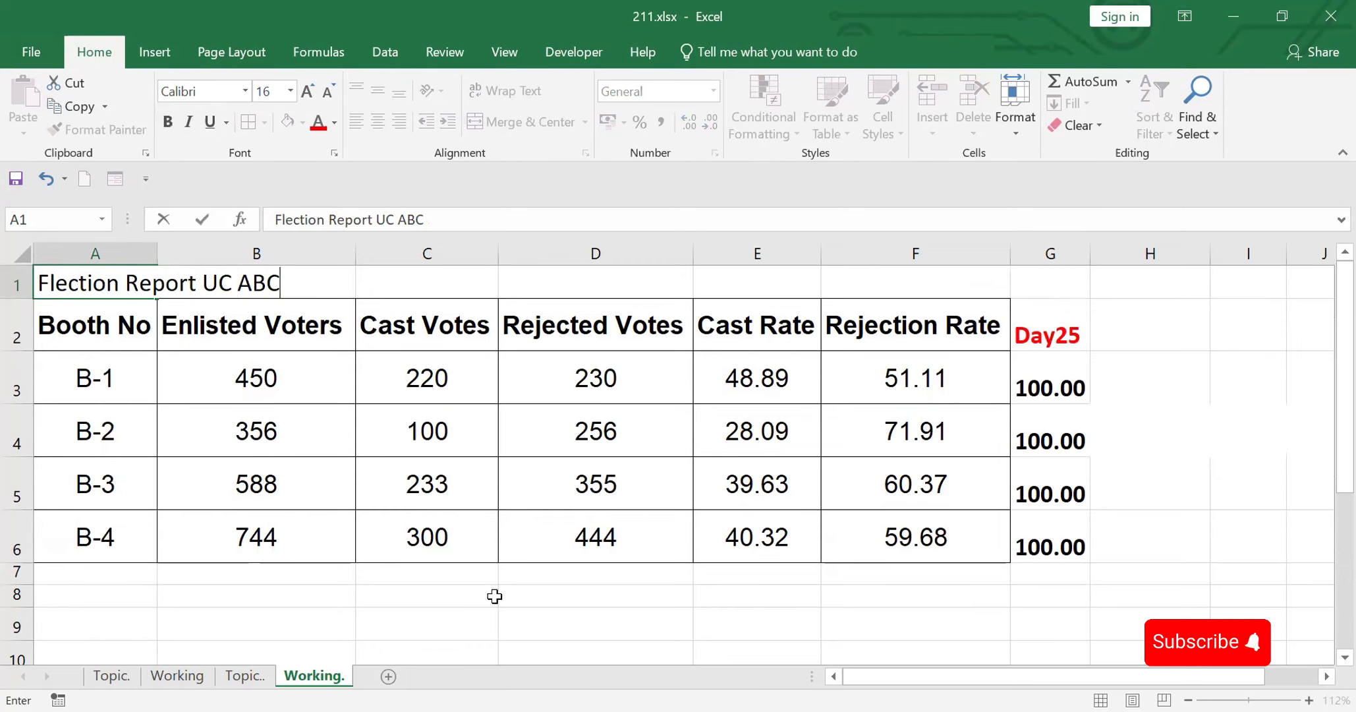
{"action": "left_click", "coordinate": [462, 601]}
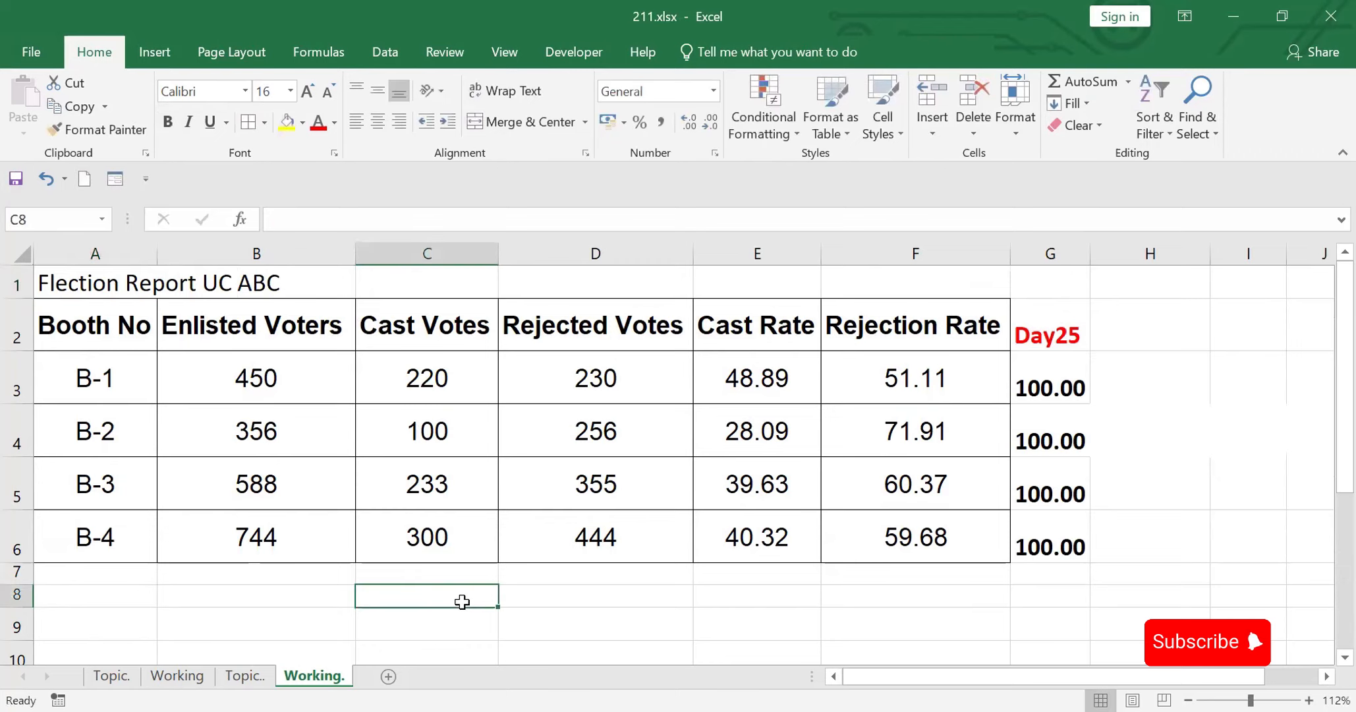
Step: Merge and center the title across A1:F1 so it spans the table's width
{"action": "left_click", "coordinate": [68, 283]}
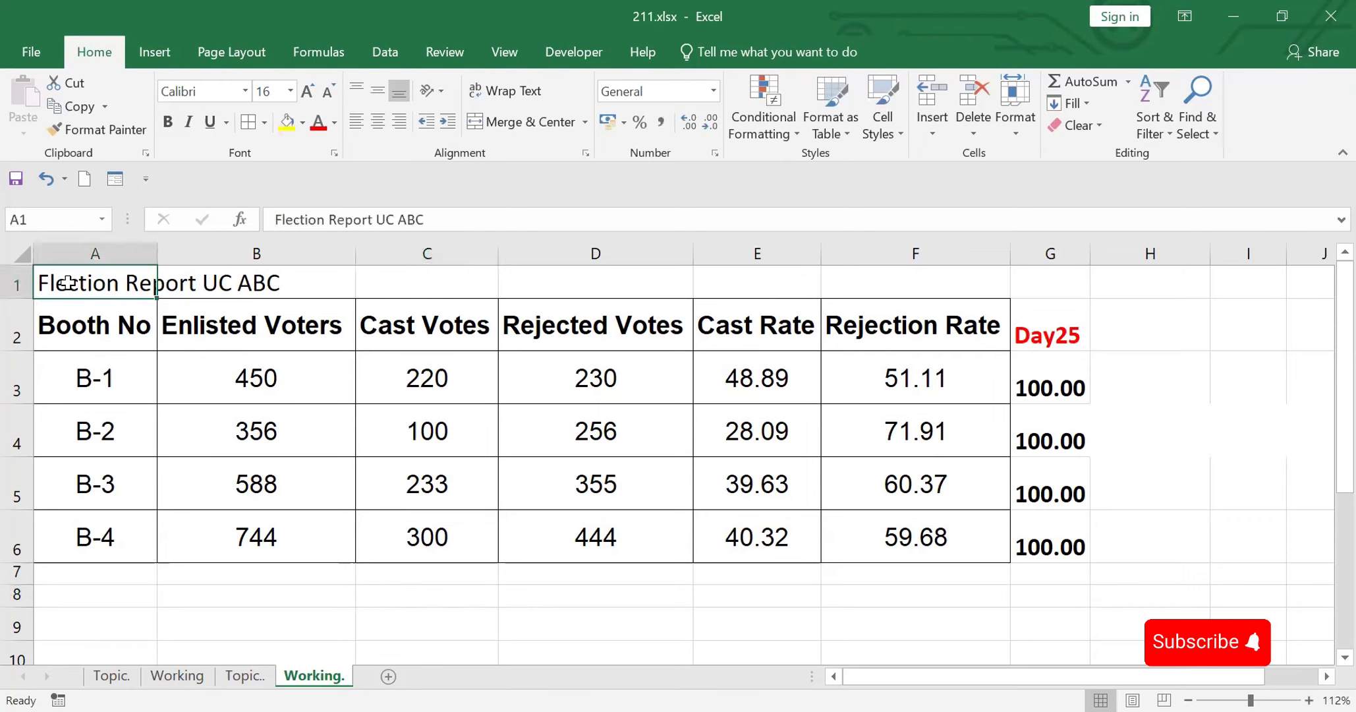
{"action": "left_click", "coordinate": [217, 286]}
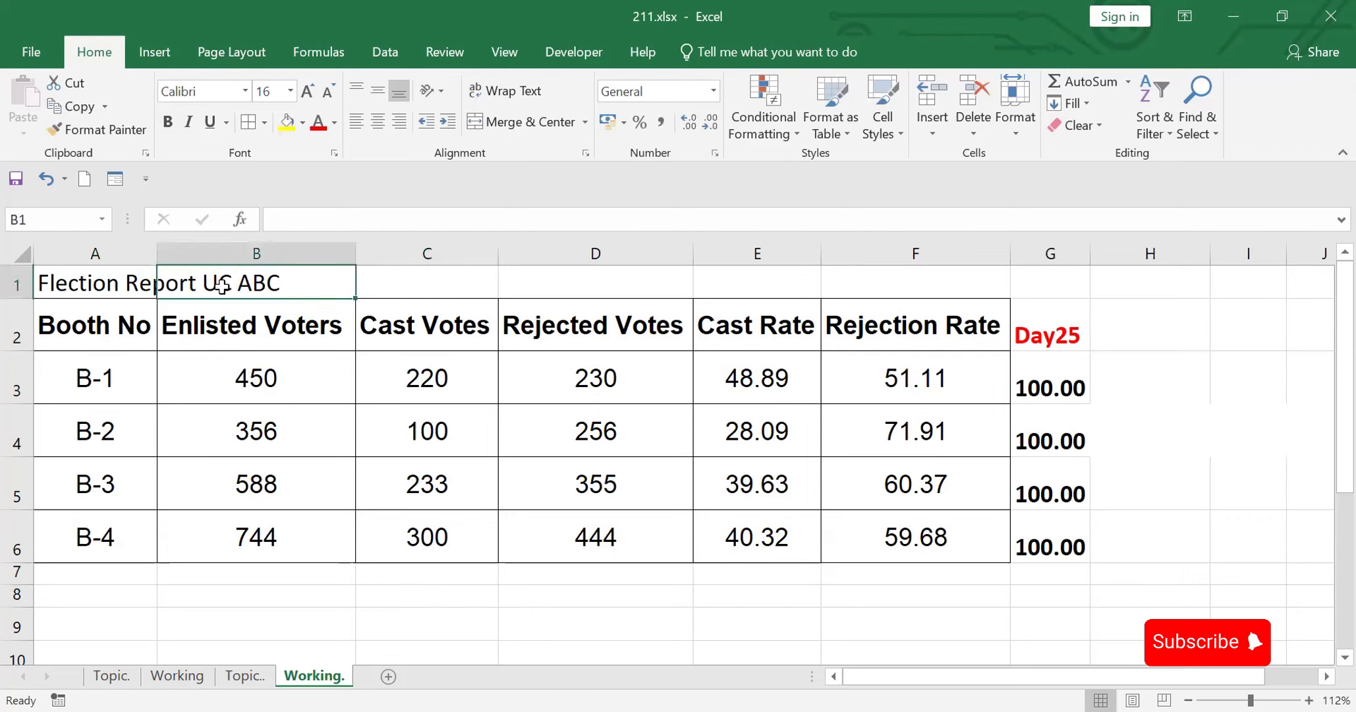
{"action": "left_click", "coordinate": [414, 284]}
{"action": "left_click", "coordinate": [580, 277]}
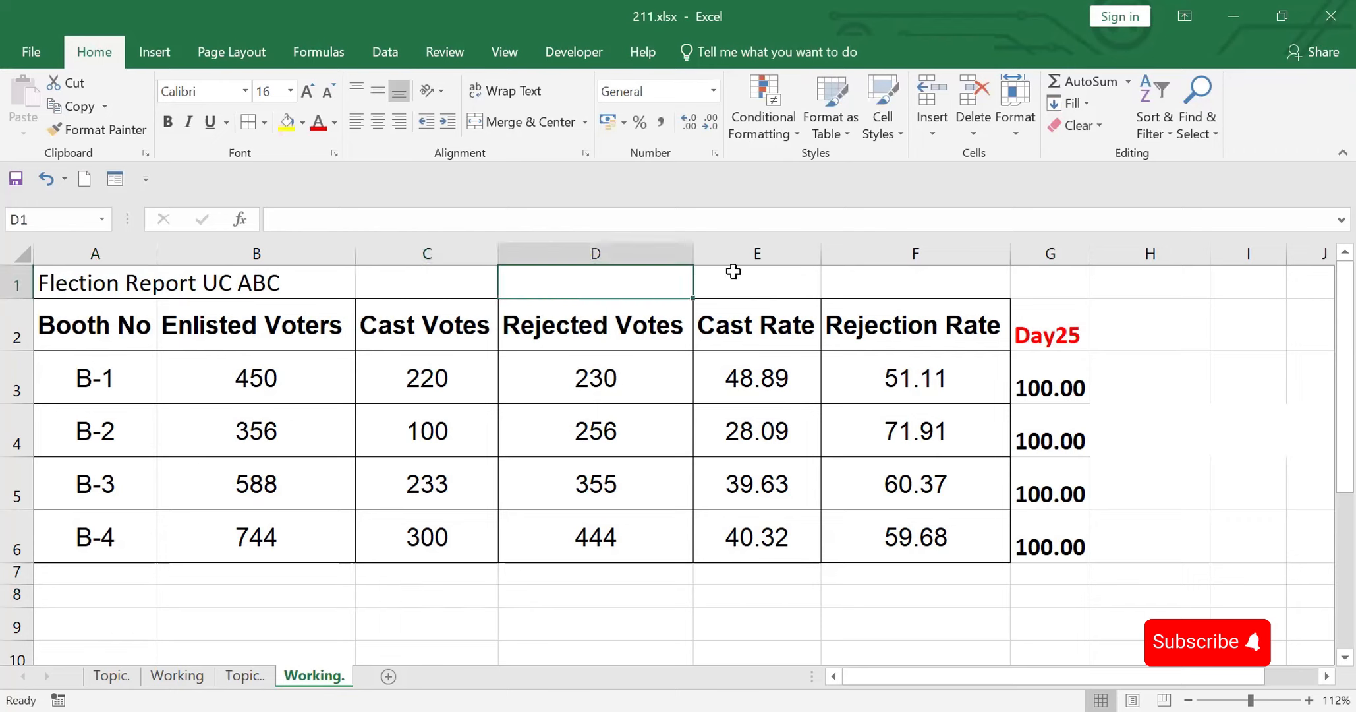
{"action": "left_click", "coordinate": [762, 276]}
{"action": "left_click_drag", "start_coordinate": [66, 288], "coordinate": [902, 281]}
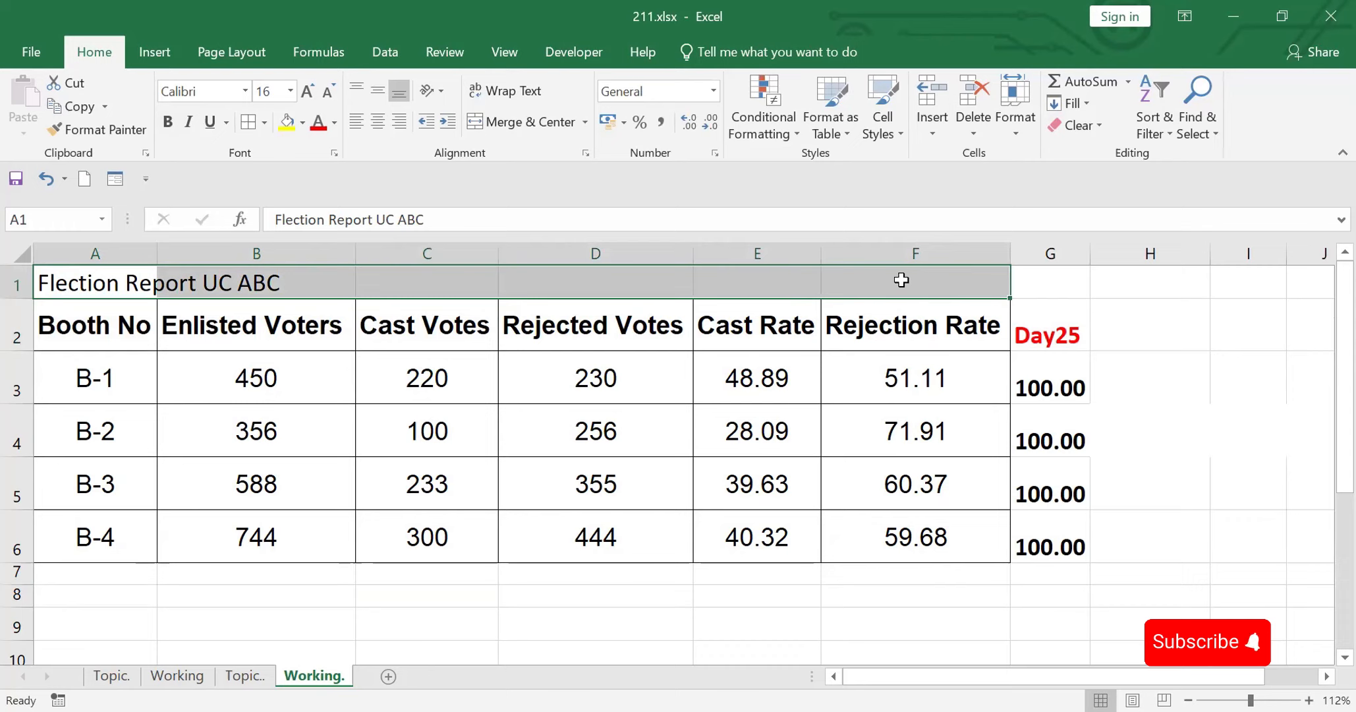
{"action": "left_click", "coordinate": [479, 123]}
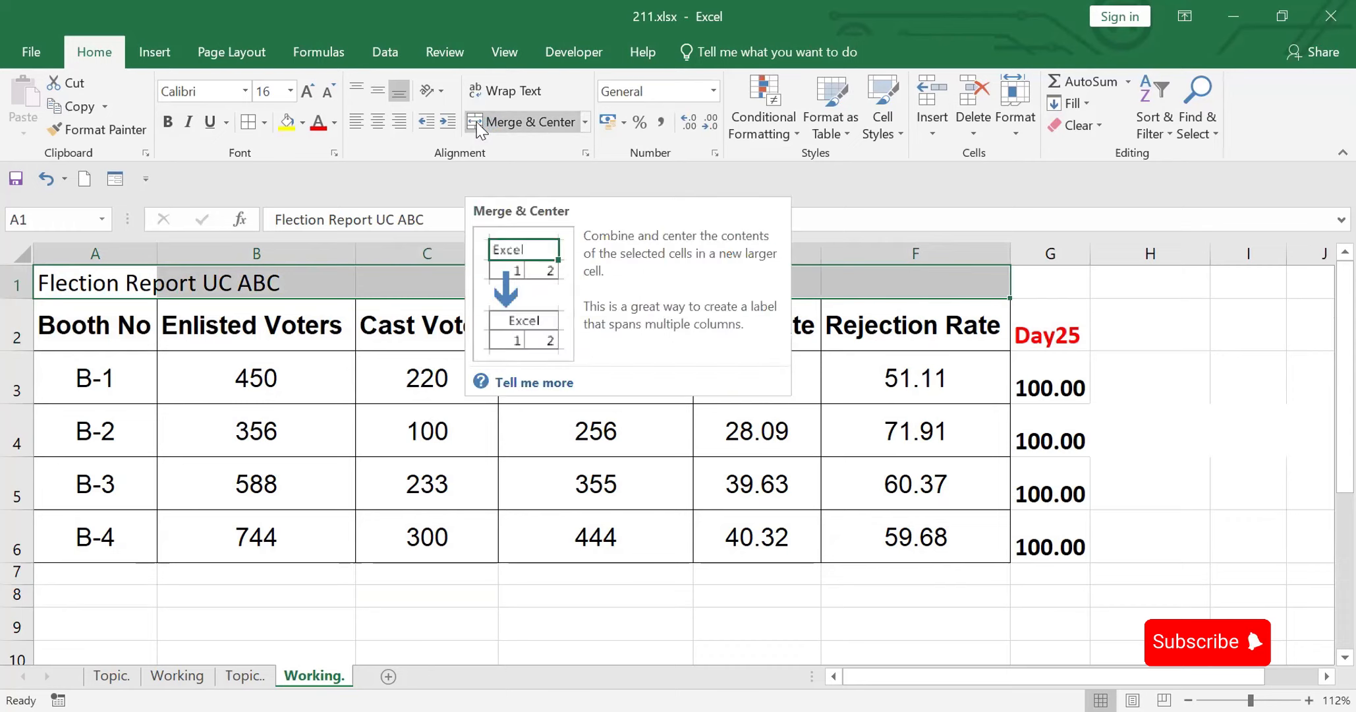
{"action": "left_click", "coordinate": [477, 124]}
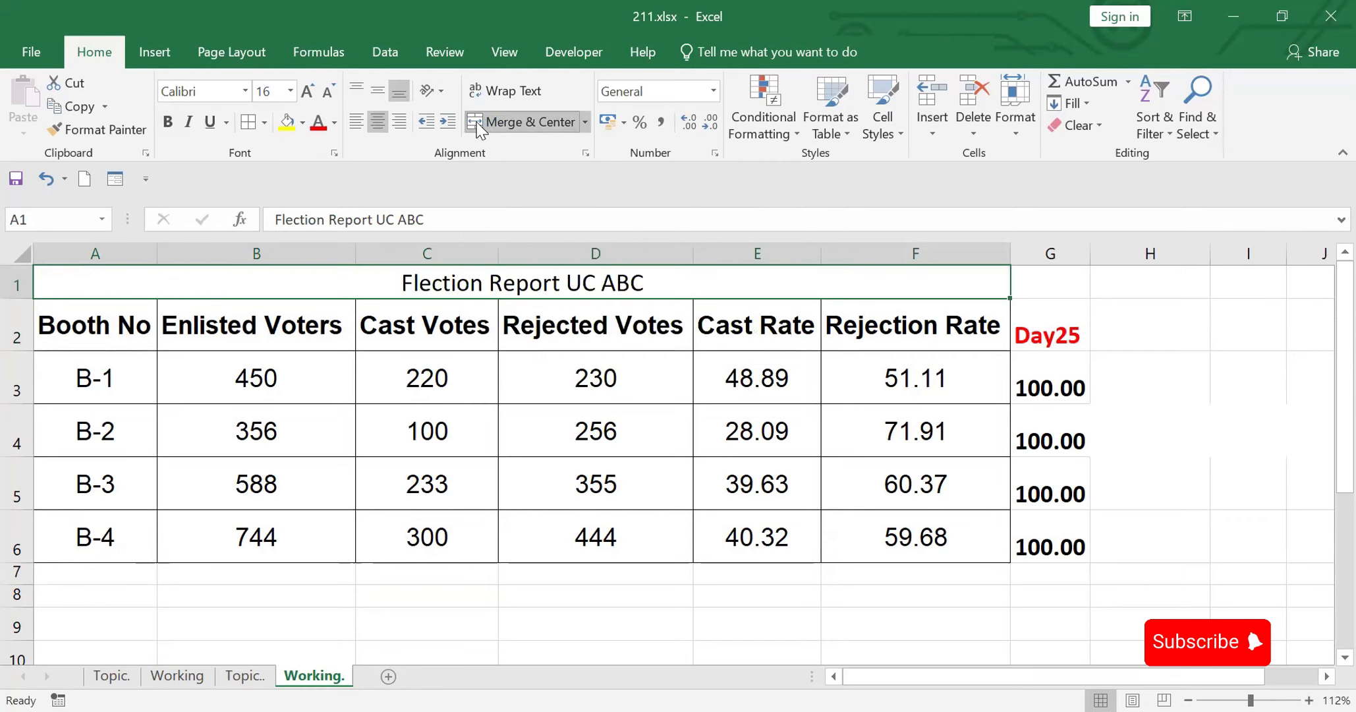
{"action": "left_click", "coordinate": [478, 123]}
{"action": "left_click", "coordinate": [479, 124]}
{"action": "left_click", "coordinate": [479, 124]}
{"action": "left_click", "coordinate": [479, 123]}
Step: Correct the spelling of the title in A1 to "Election Report UC ABC"
{"action": "left_click", "coordinate": [281, 218]}
{"action": "key", "text": "BackSpace"}
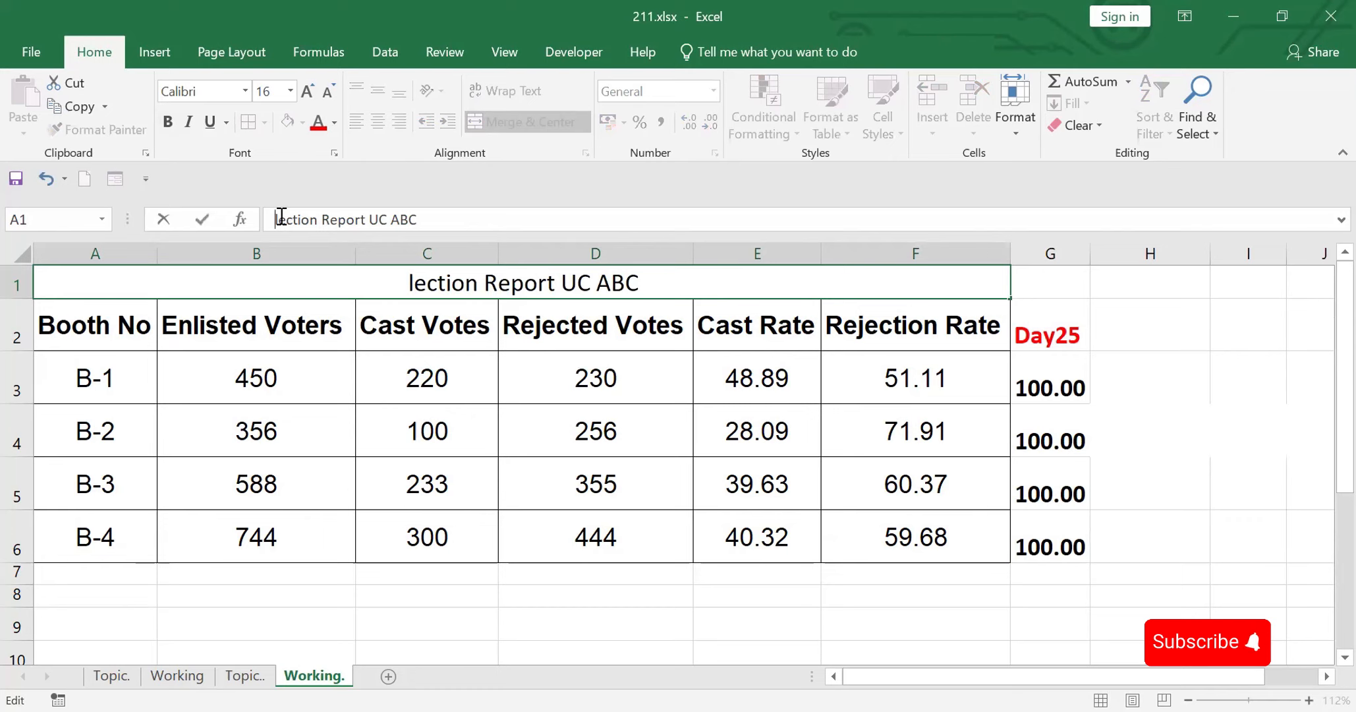
{"action": "type", "text": "E"}
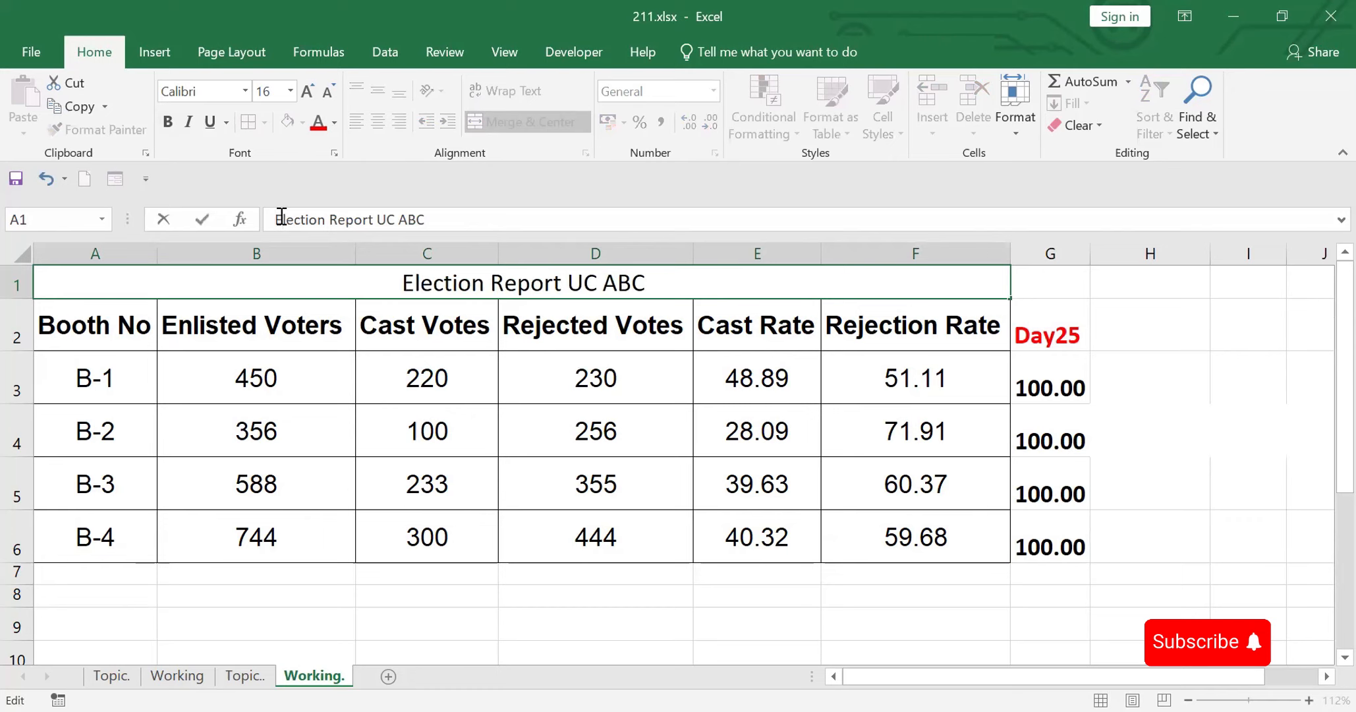
{"action": "left_click", "coordinate": [676, 444]}
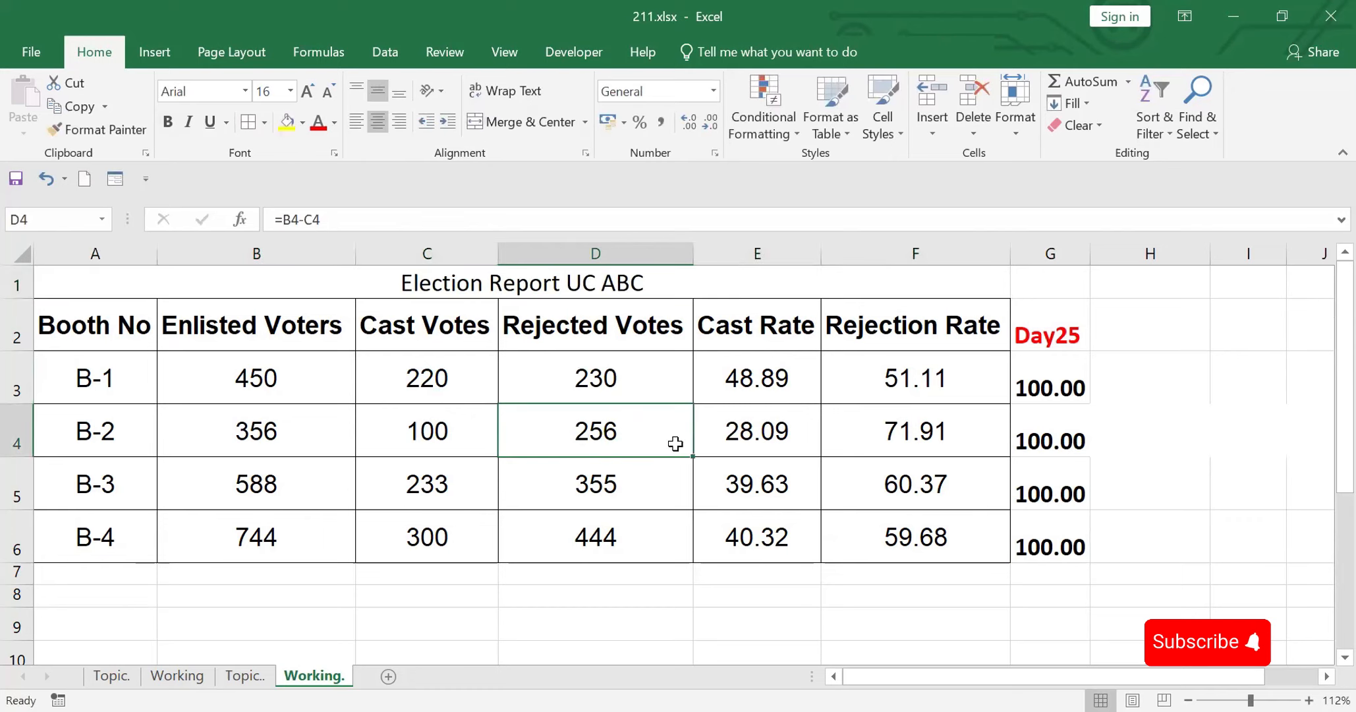
Step: Format the merged title as bold Arial at size 20
{"action": "left_click", "coordinate": [14, 281]}
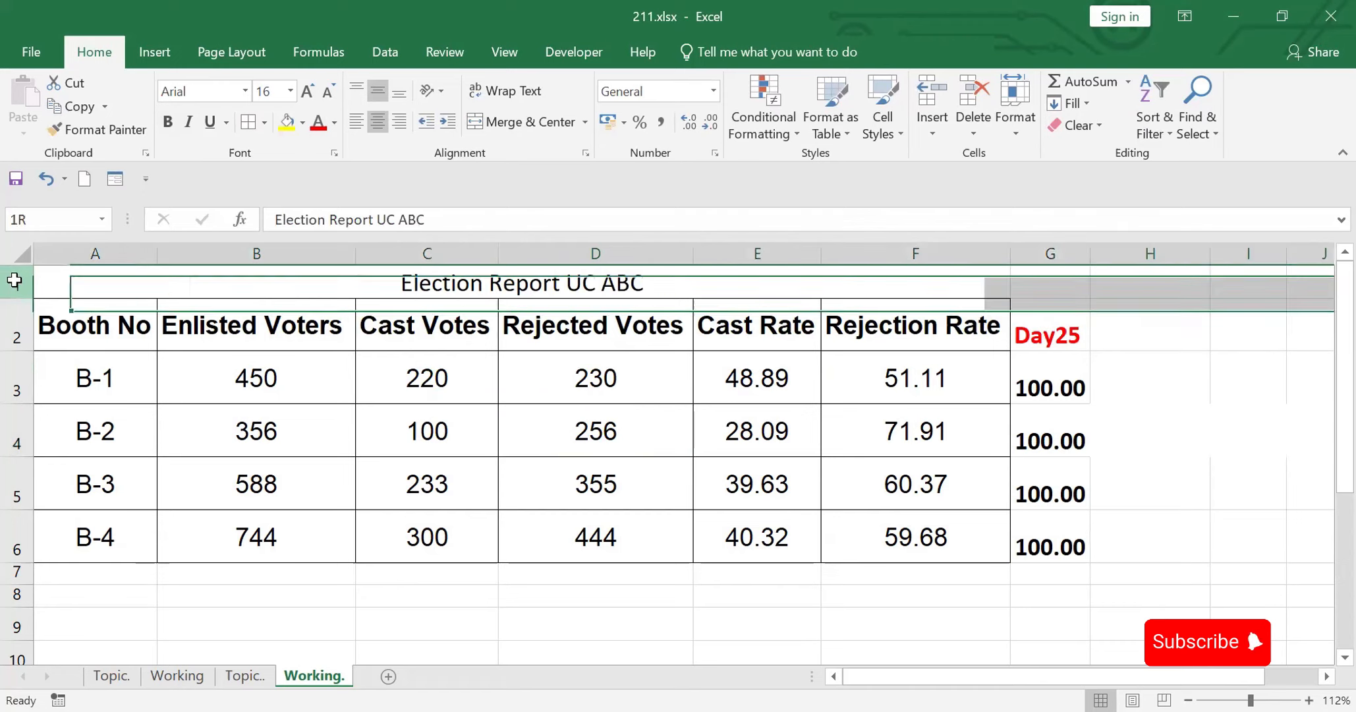
{"action": "left_click", "coordinate": [533, 273]}
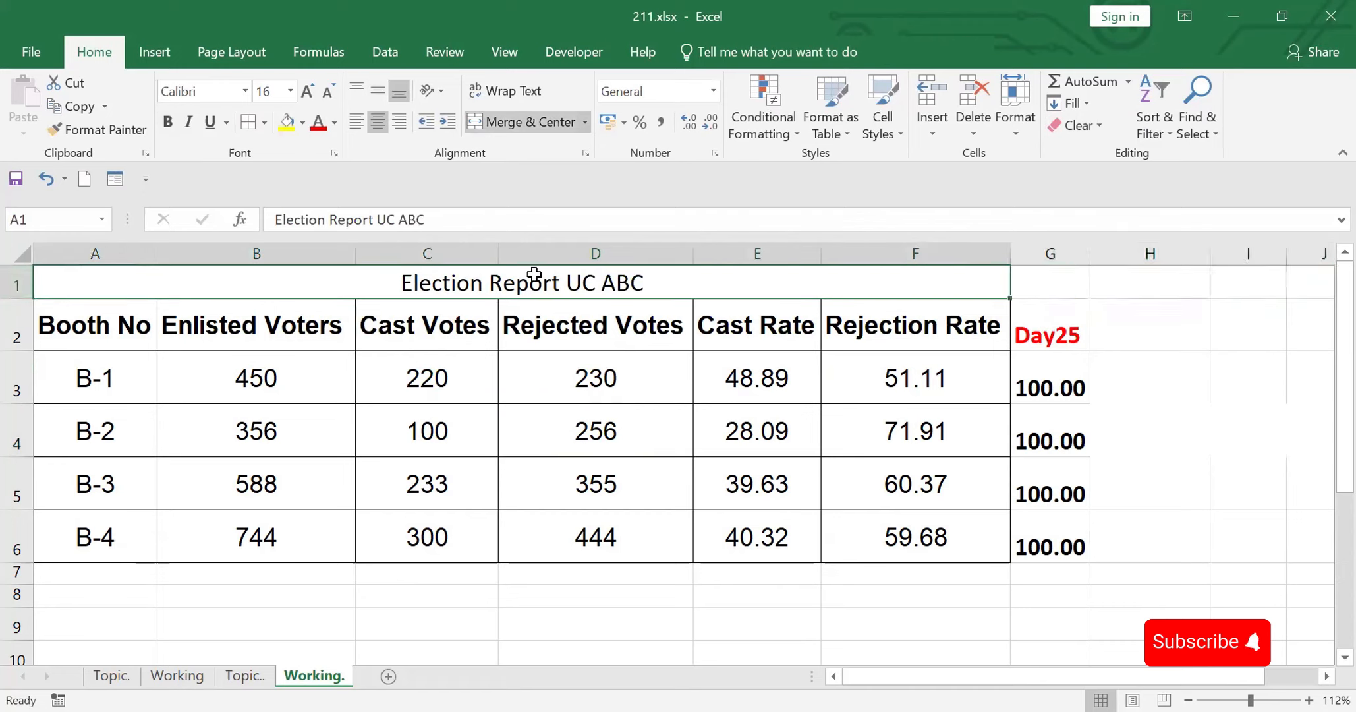
{"action": "left_click", "coordinate": [306, 91]}
{"action": "left_click", "coordinate": [305, 90]}
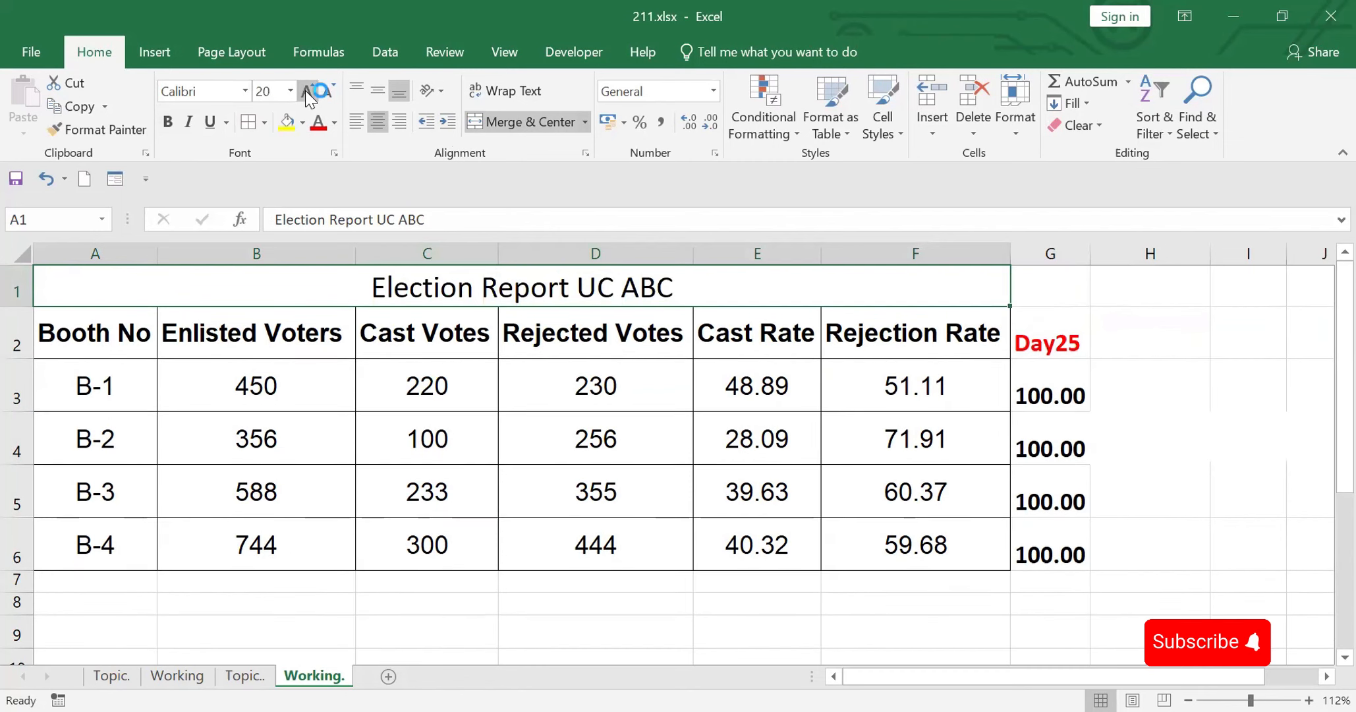
{"action": "left_click", "coordinate": [246, 91]}
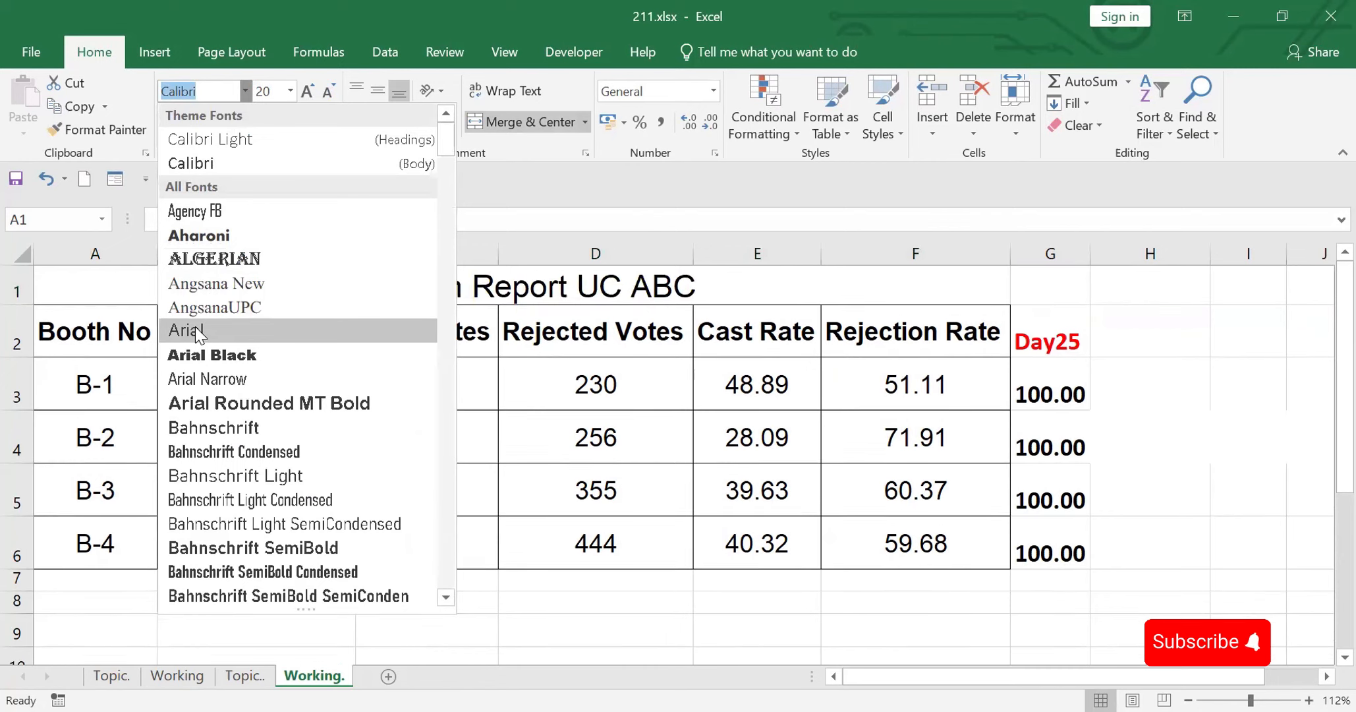
{"action": "left_click", "coordinate": [196, 329]}
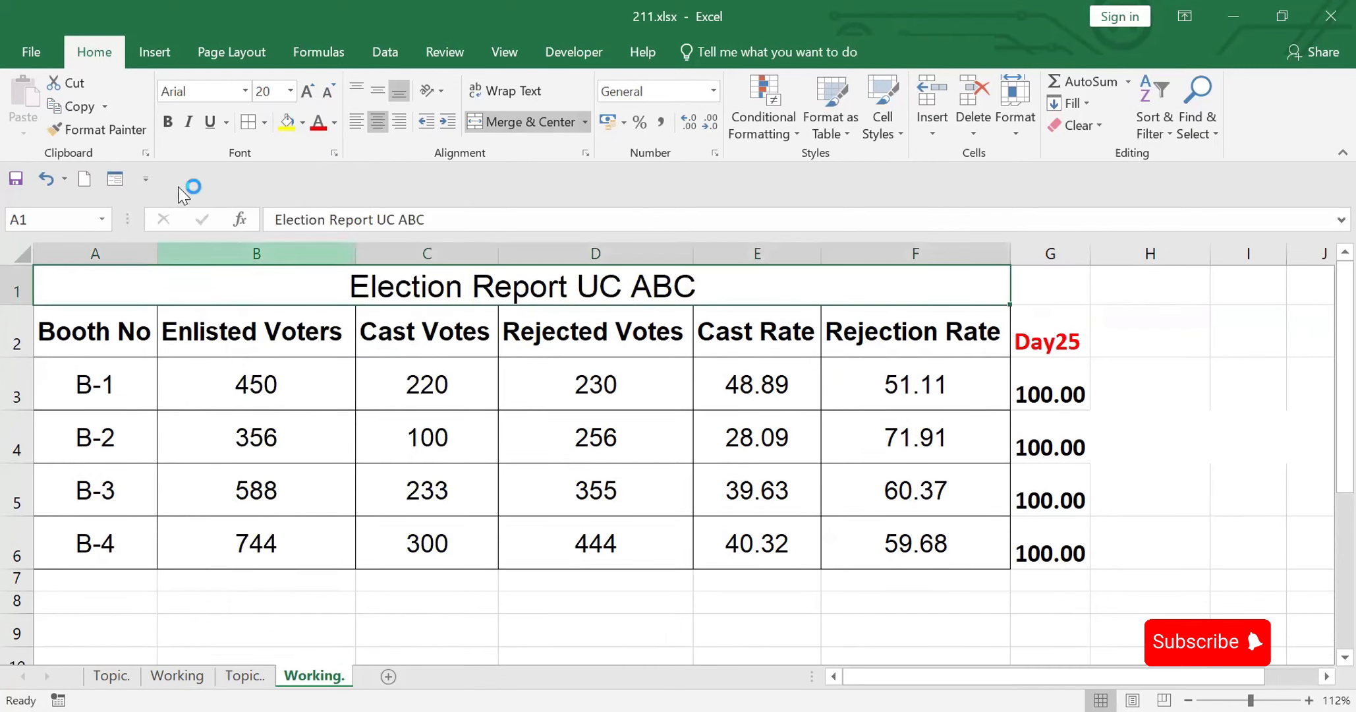
{"action": "left_click", "coordinate": [167, 121]}
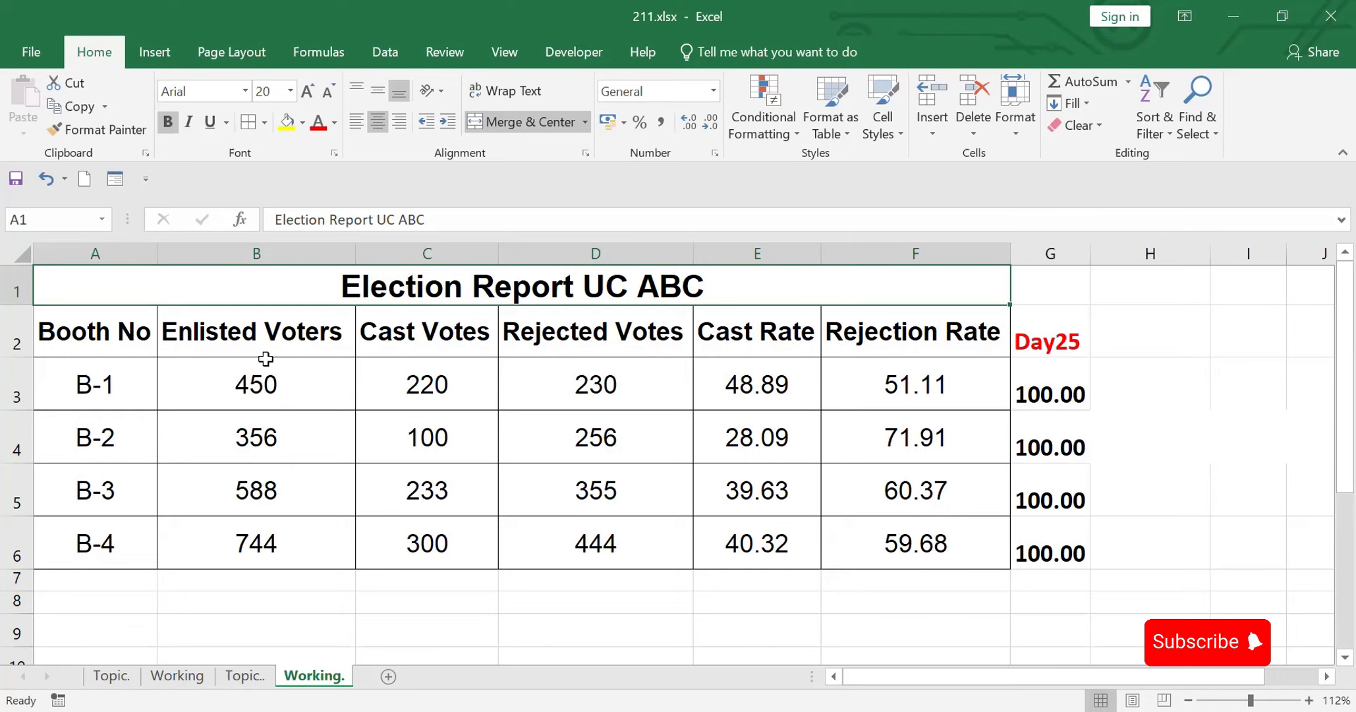
Step: Enter the current date 25/05/2024 in A8 and the current time 8:21 pm in I2
{"action": "left_click", "coordinate": [88, 601]}
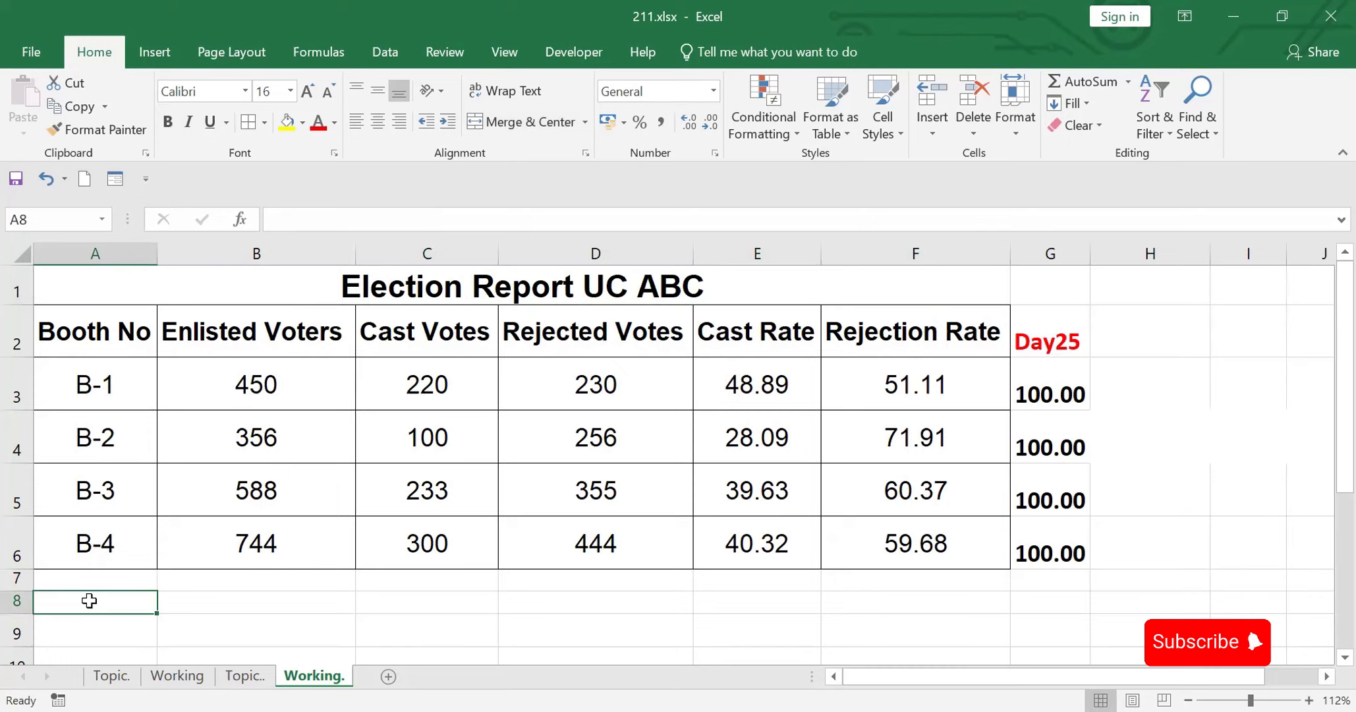
{"action": "key", "text": "ctrl+semicolon"}
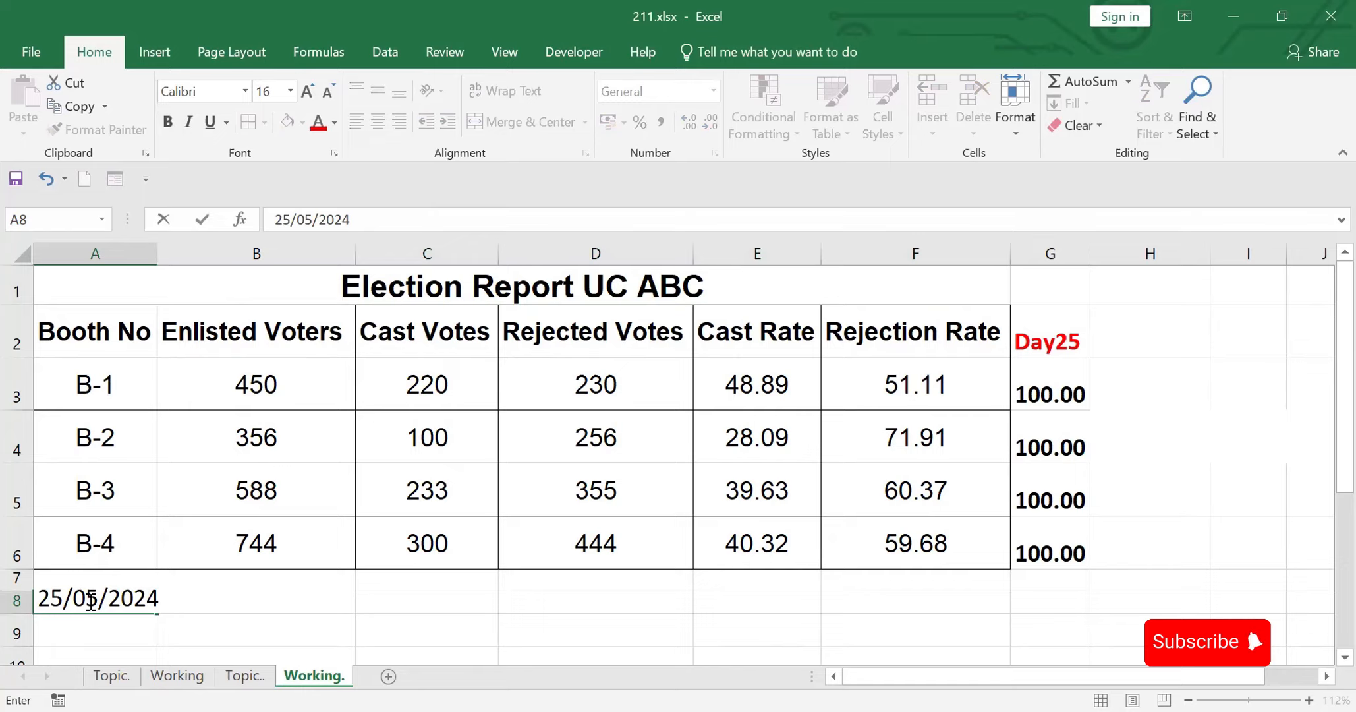
{"action": "left_click", "coordinate": [1260, 325]}
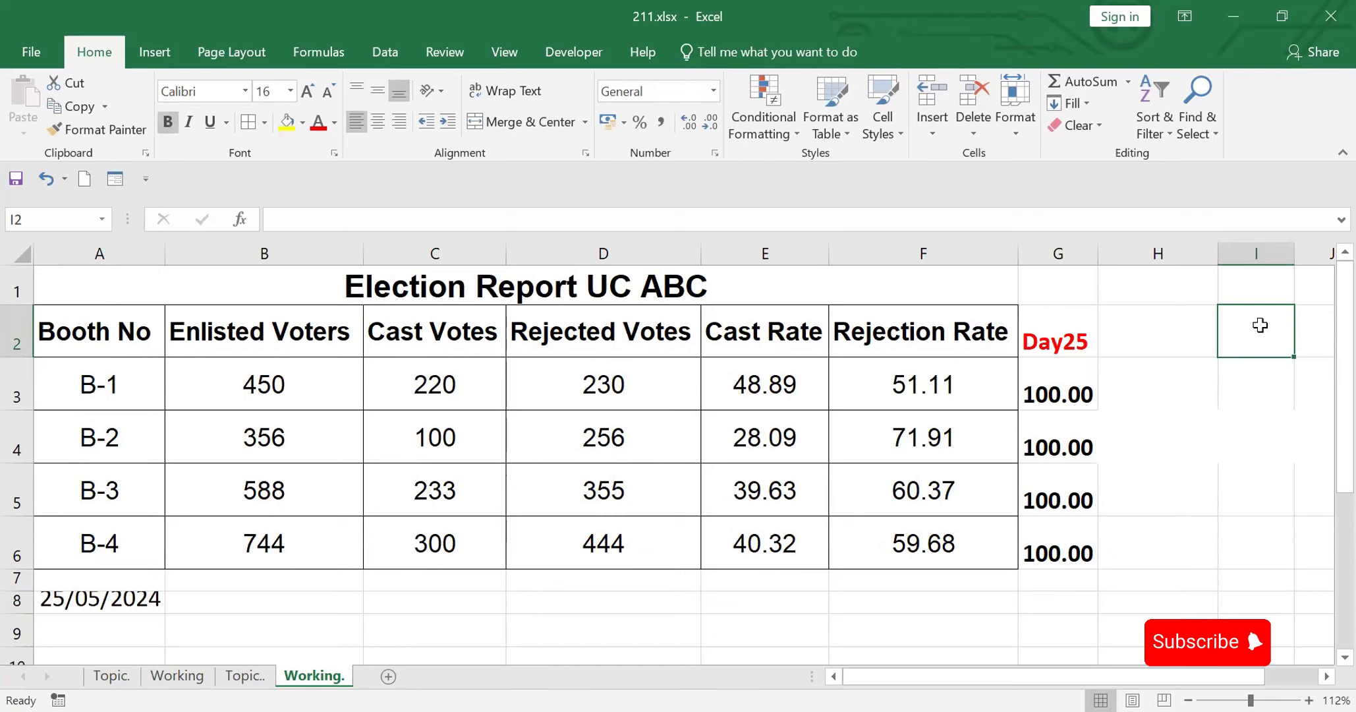
{"action": "key", "text": "ctrl+shift+semicolon"}
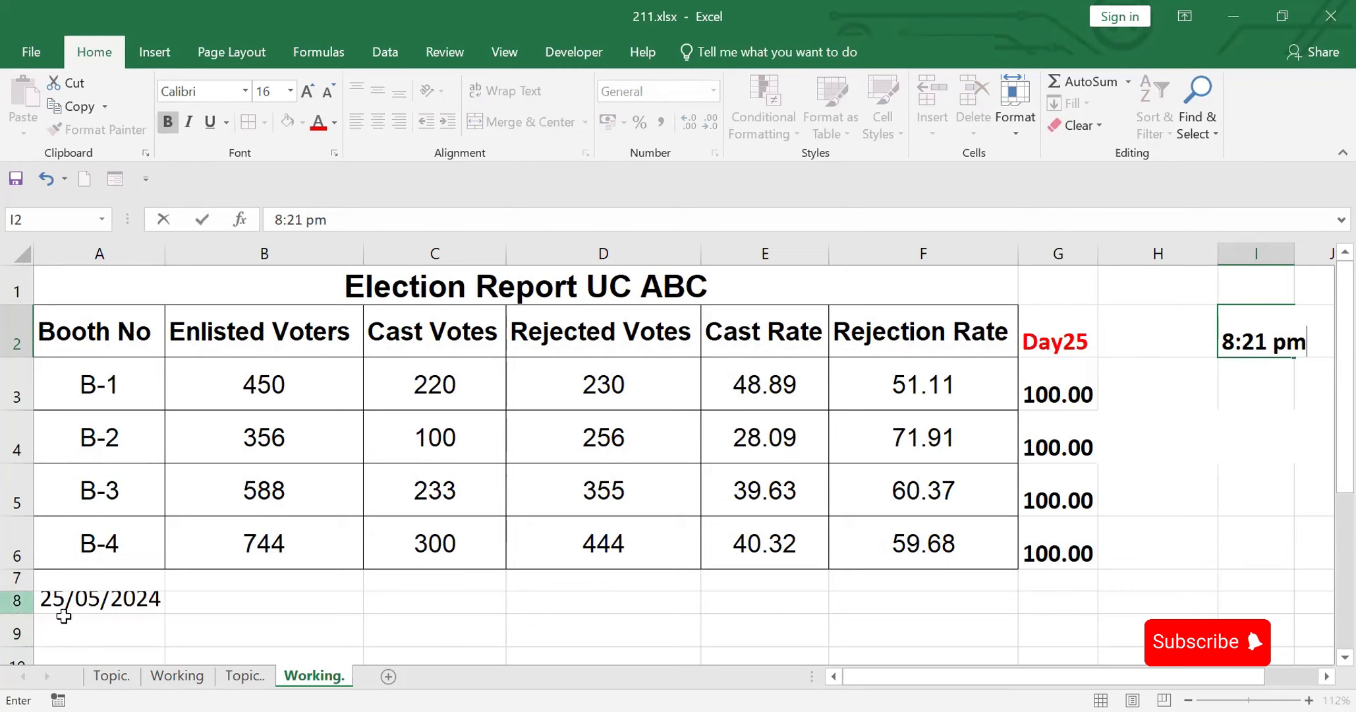
{"action": "left_click", "coordinate": [87, 622]}
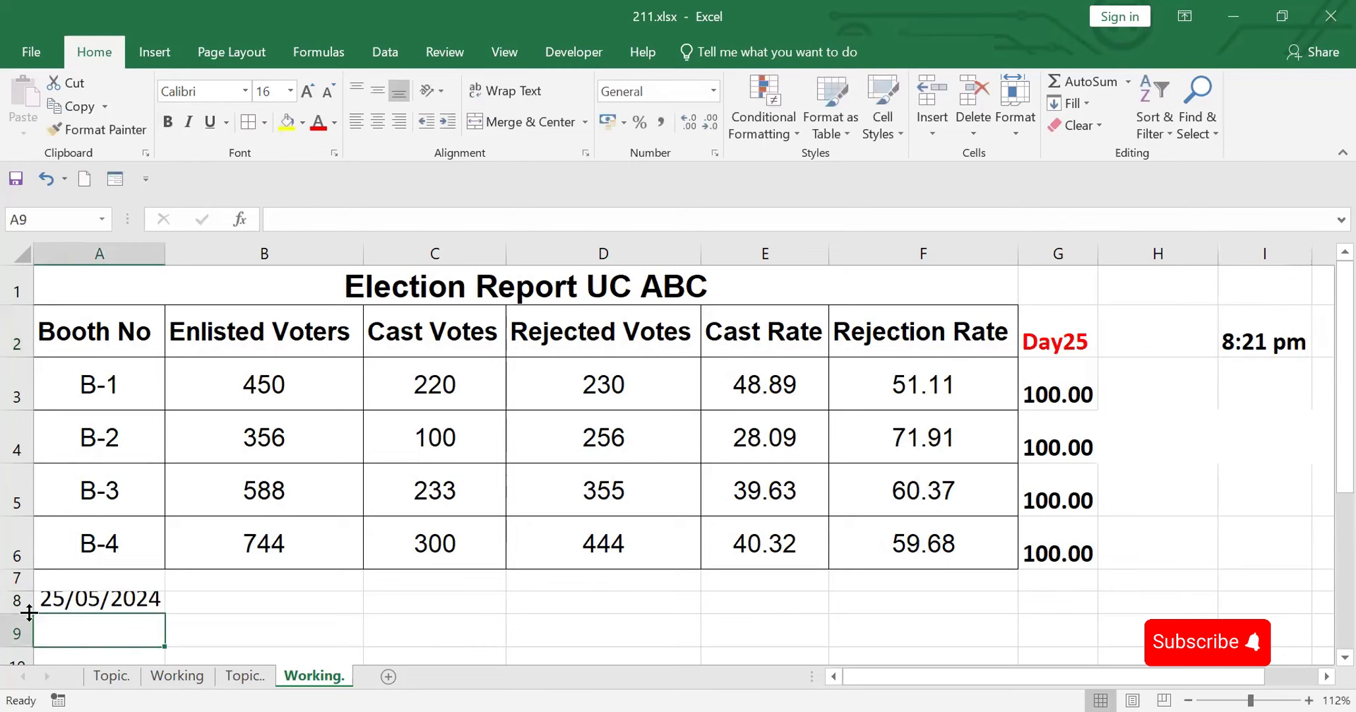
Step: Increase the height of row 8 to fit the date in A8
{"action": "left_click_drag", "start_coordinate": [29, 613], "coordinate": [29, 628]}
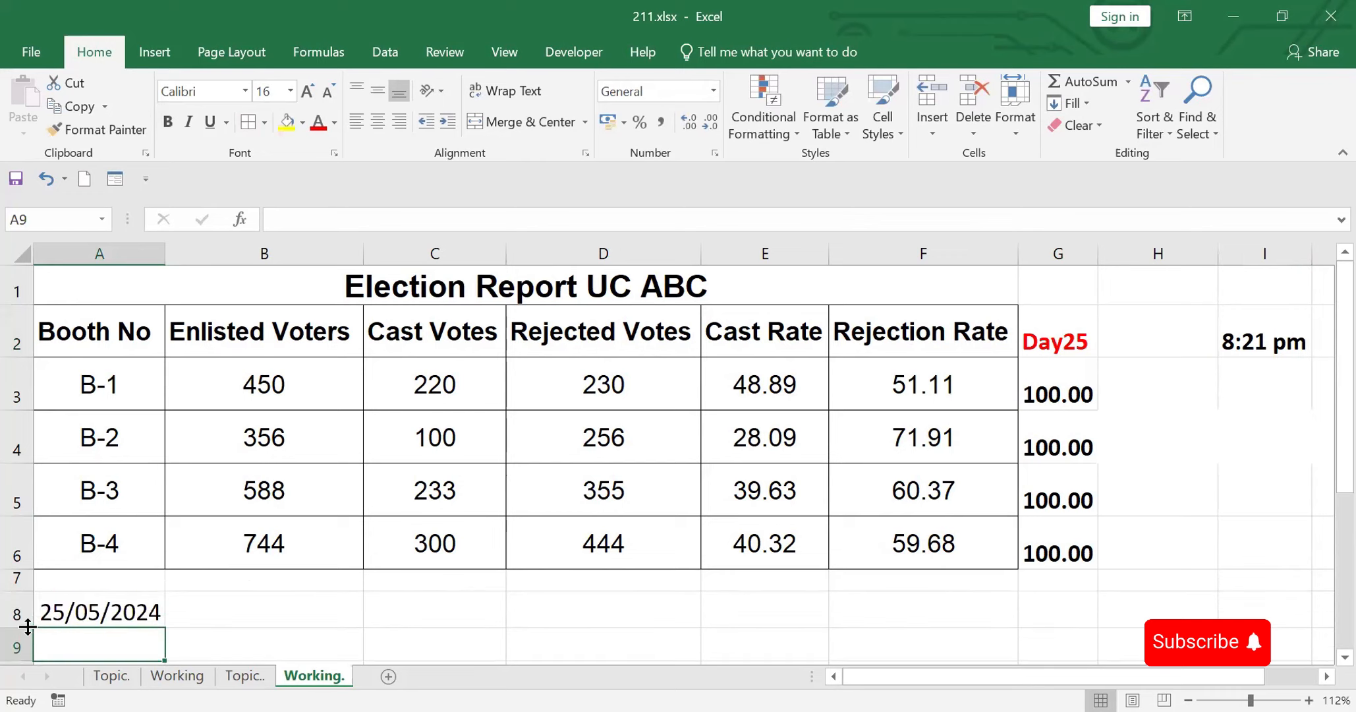
{"action": "left_click", "coordinate": [104, 606]}
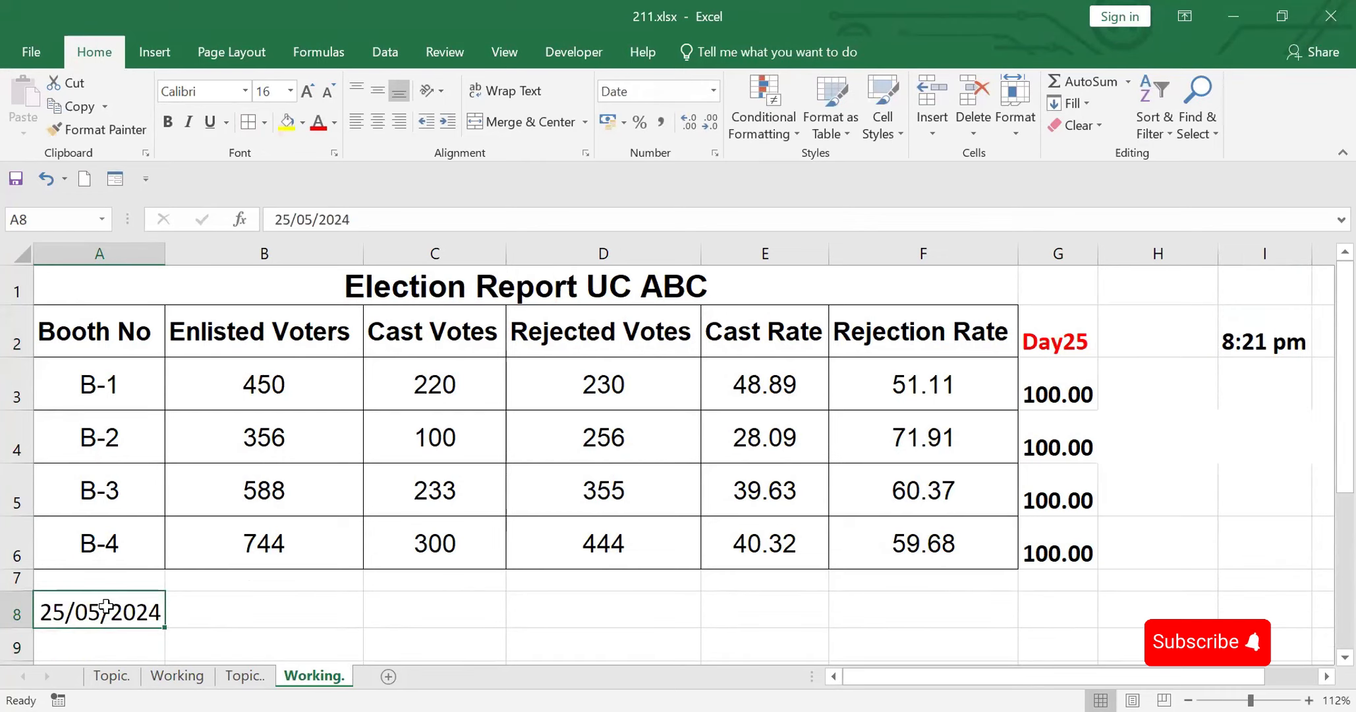
Step: Format the date in A8 with the 14-Mar-2012 date type
{"action": "right_click", "coordinate": [106, 610]}
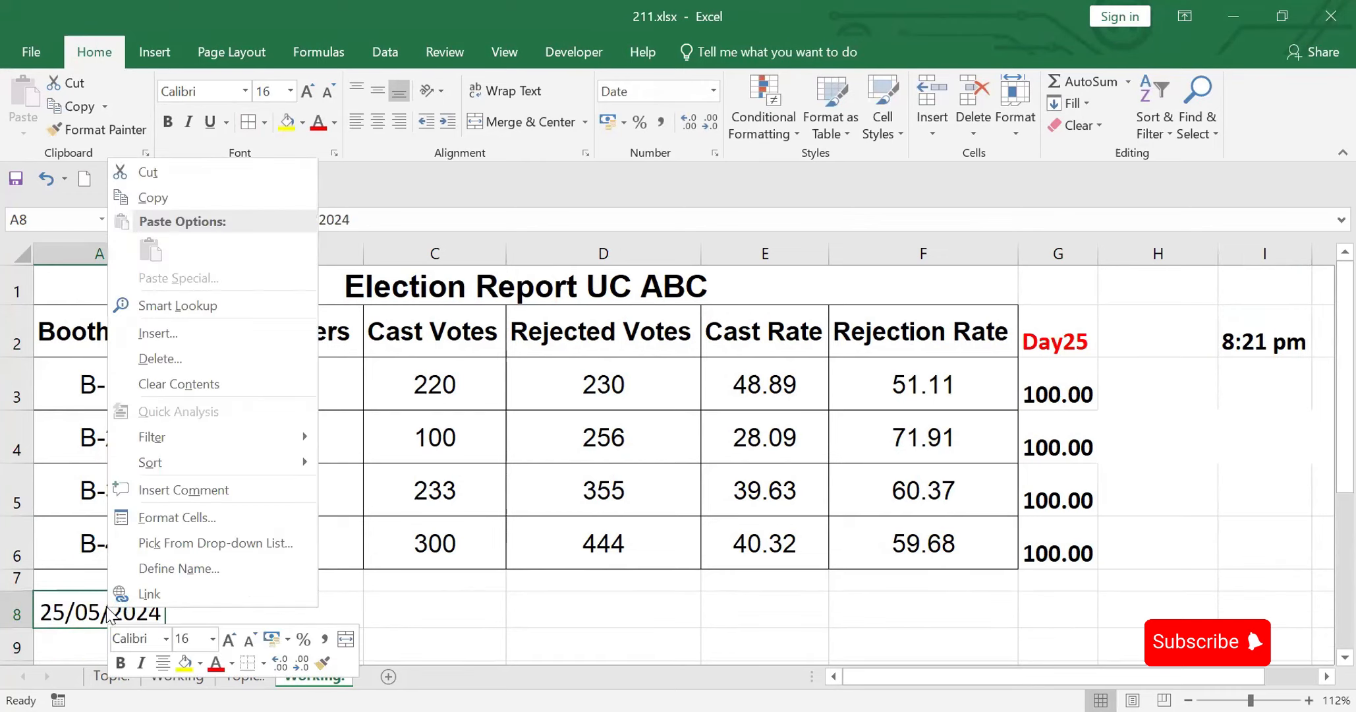
{"action": "left_click", "coordinate": [158, 518]}
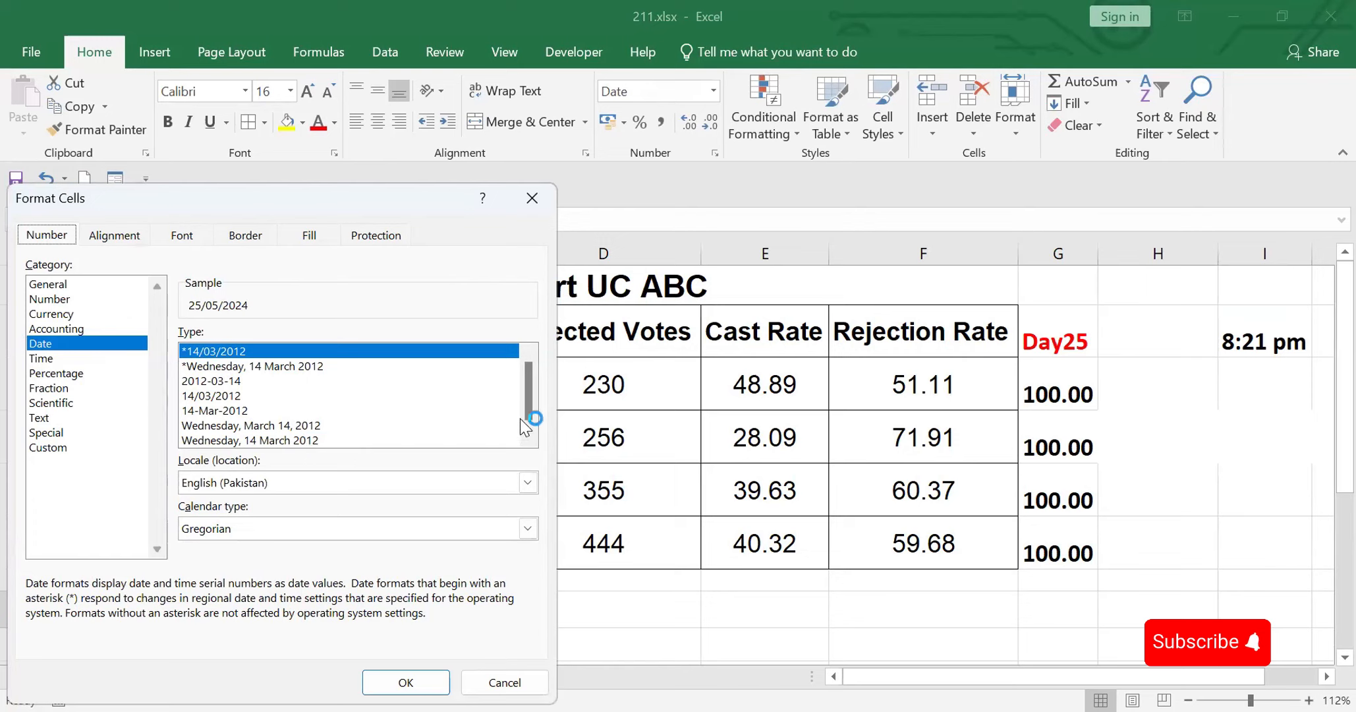
{"action": "left_click", "coordinate": [531, 440]}
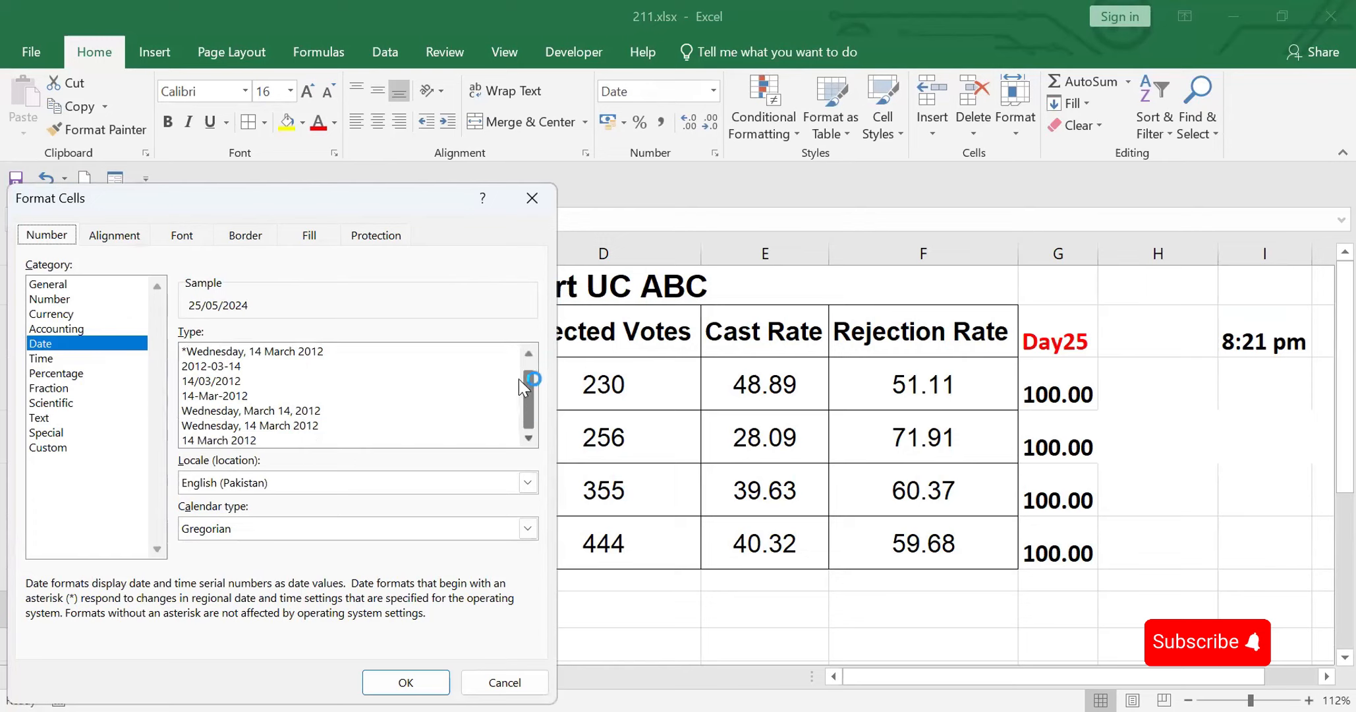
{"action": "left_click", "coordinate": [528, 353]}
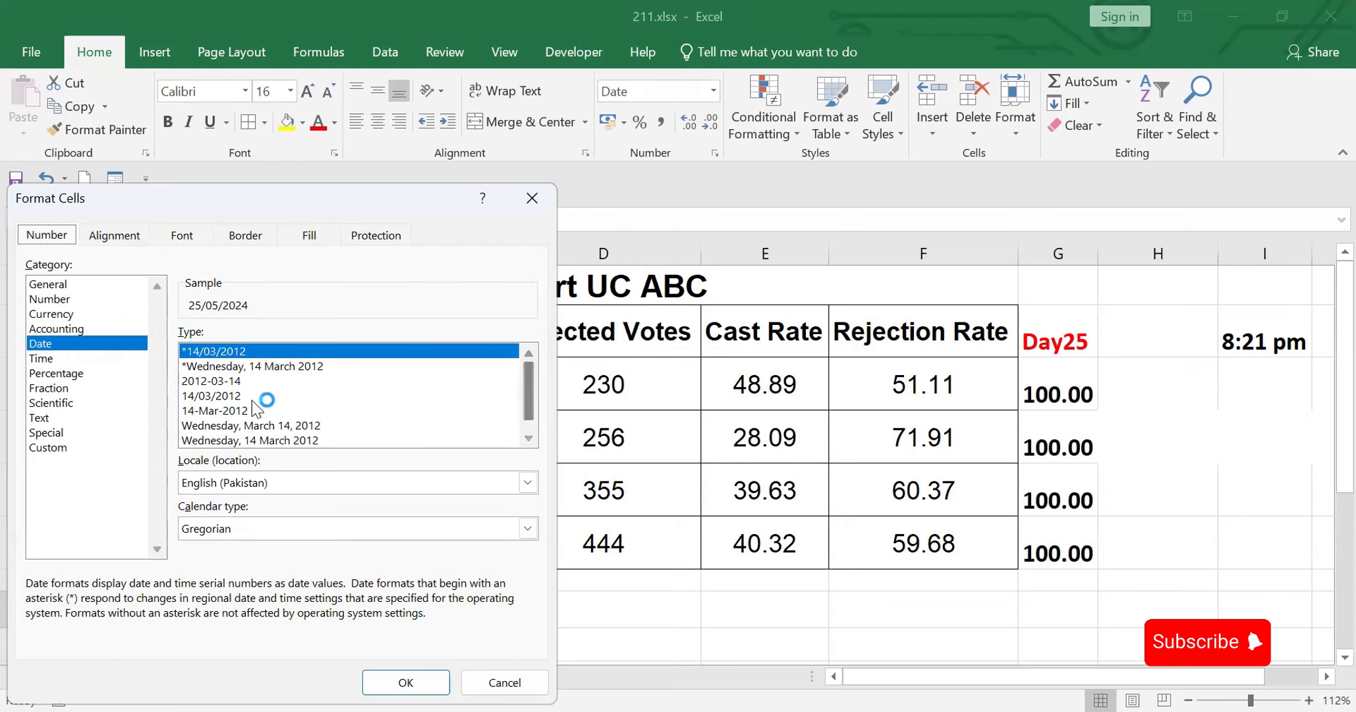
{"action": "left_click", "coordinate": [228, 410]}
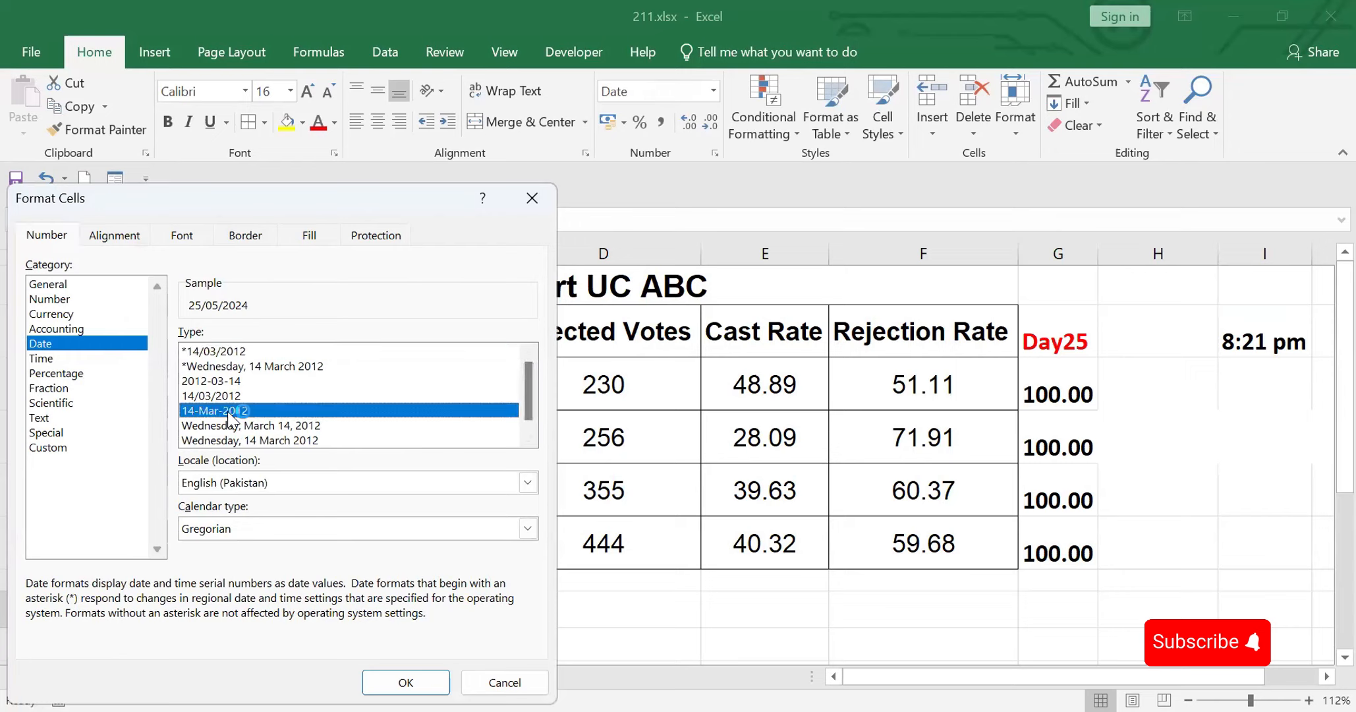
{"action": "left_click", "coordinate": [412, 684]}
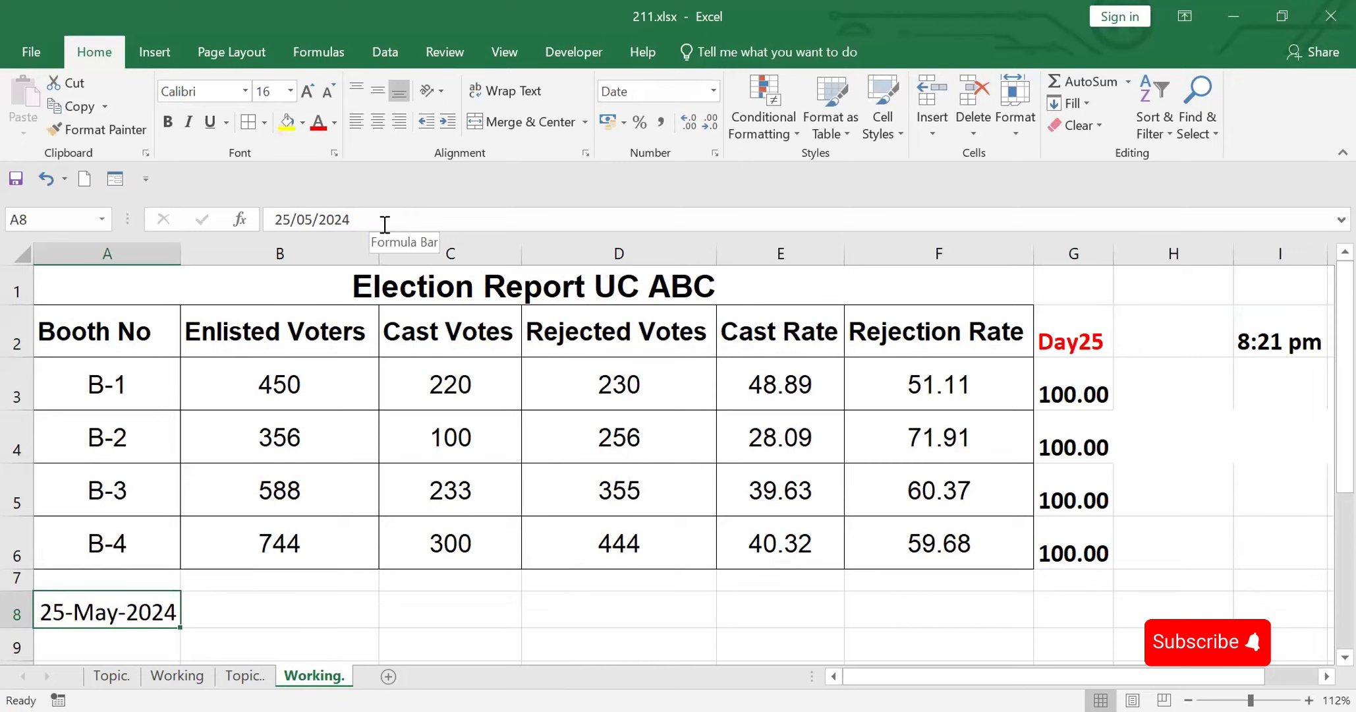
Step: Shorten the year in A8's custom date format to two digits, using the code [$-en-PK,1]dd-mmm-yy;@
{"action": "right_click", "coordinate": [124, 606]}
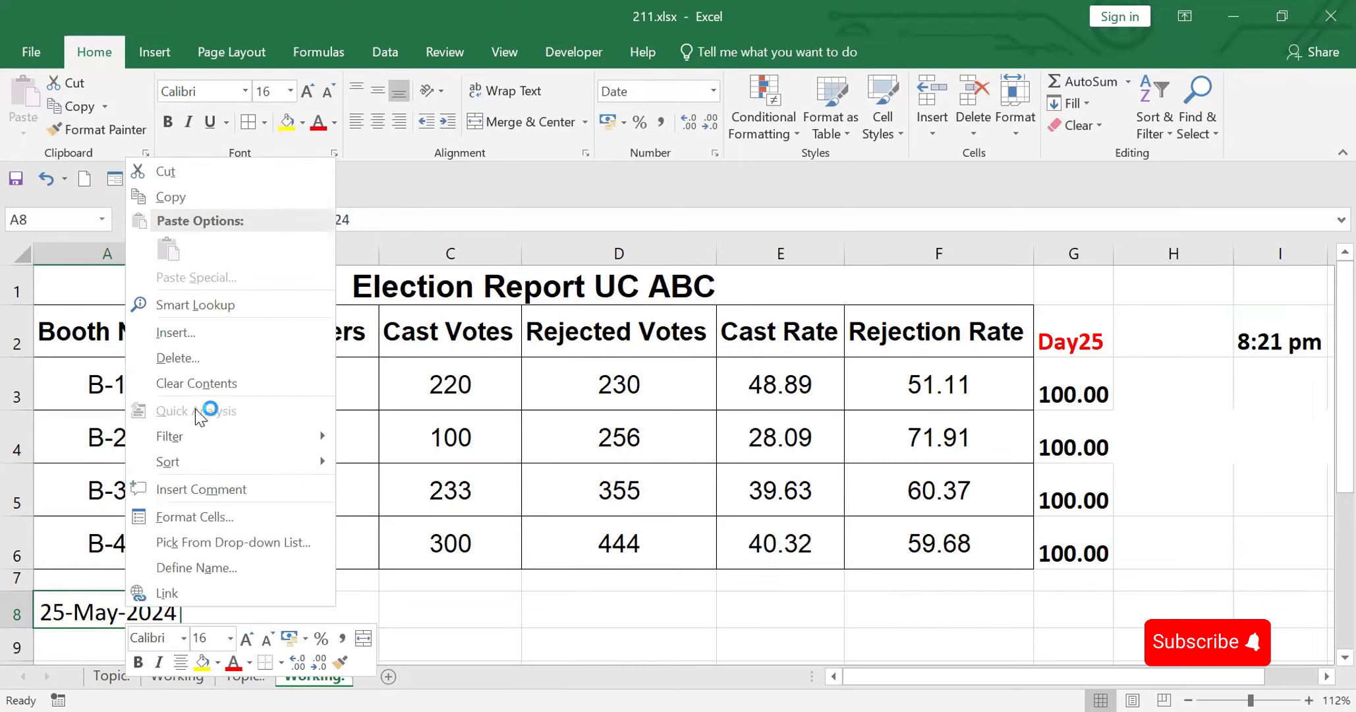
{"action": "left_click", "coordinate": [209, 520]}
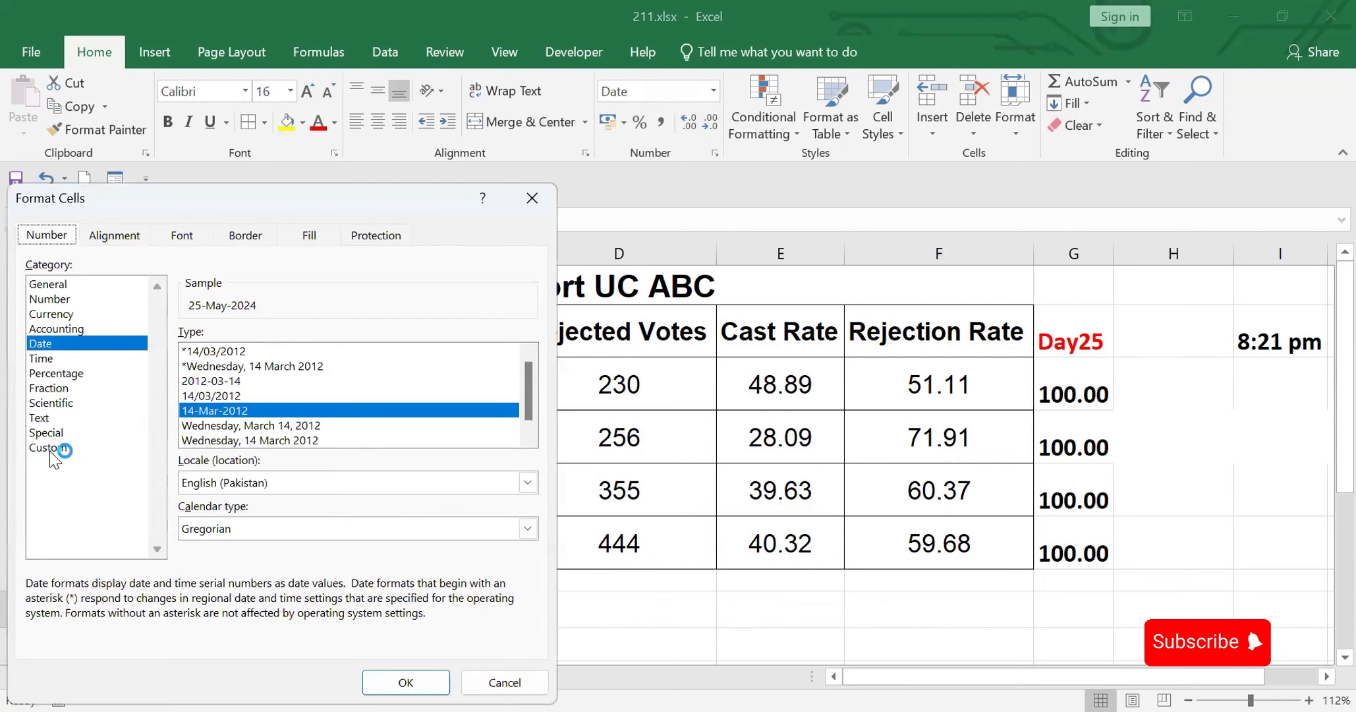
{"action": "left_click", "coordinate": [50, 449]}
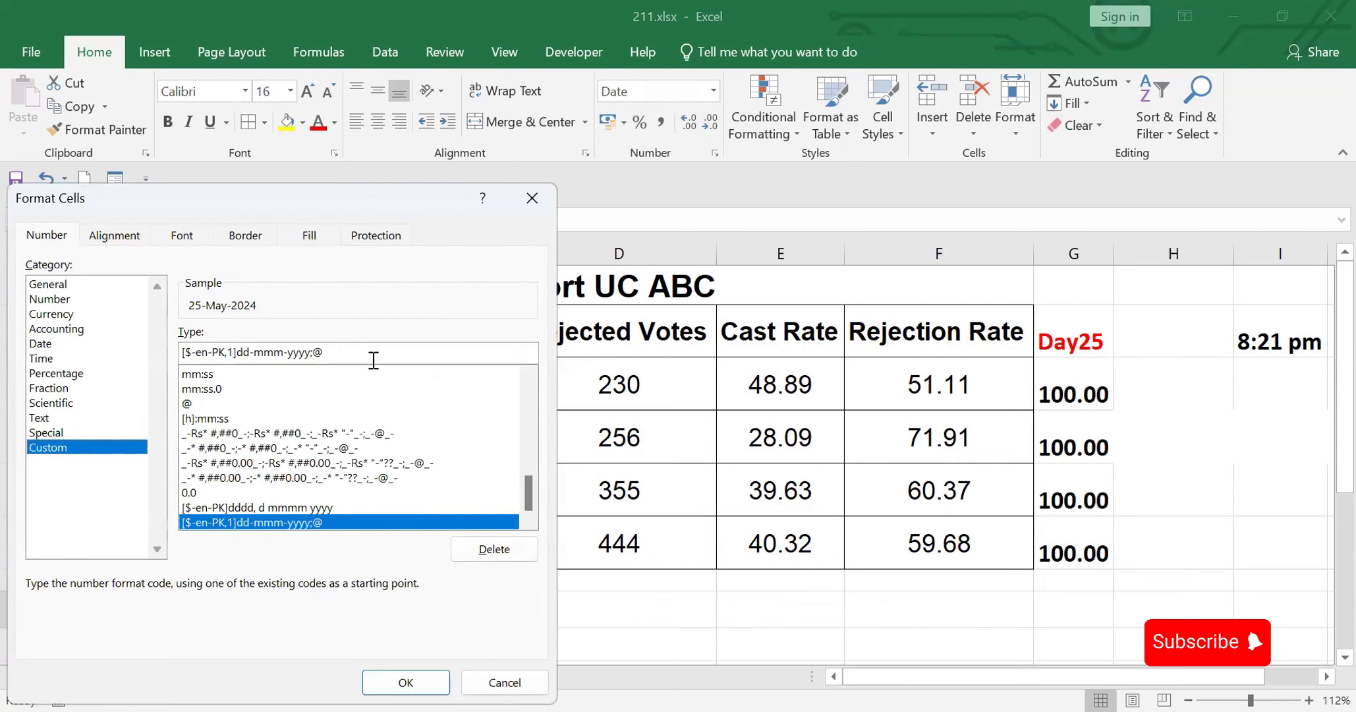
{"action": "left_click", "coordinate": [308, 352]}
{"action": "key", "text": "BackSpace"}
{"action": "key", "text": "BackSpace"}
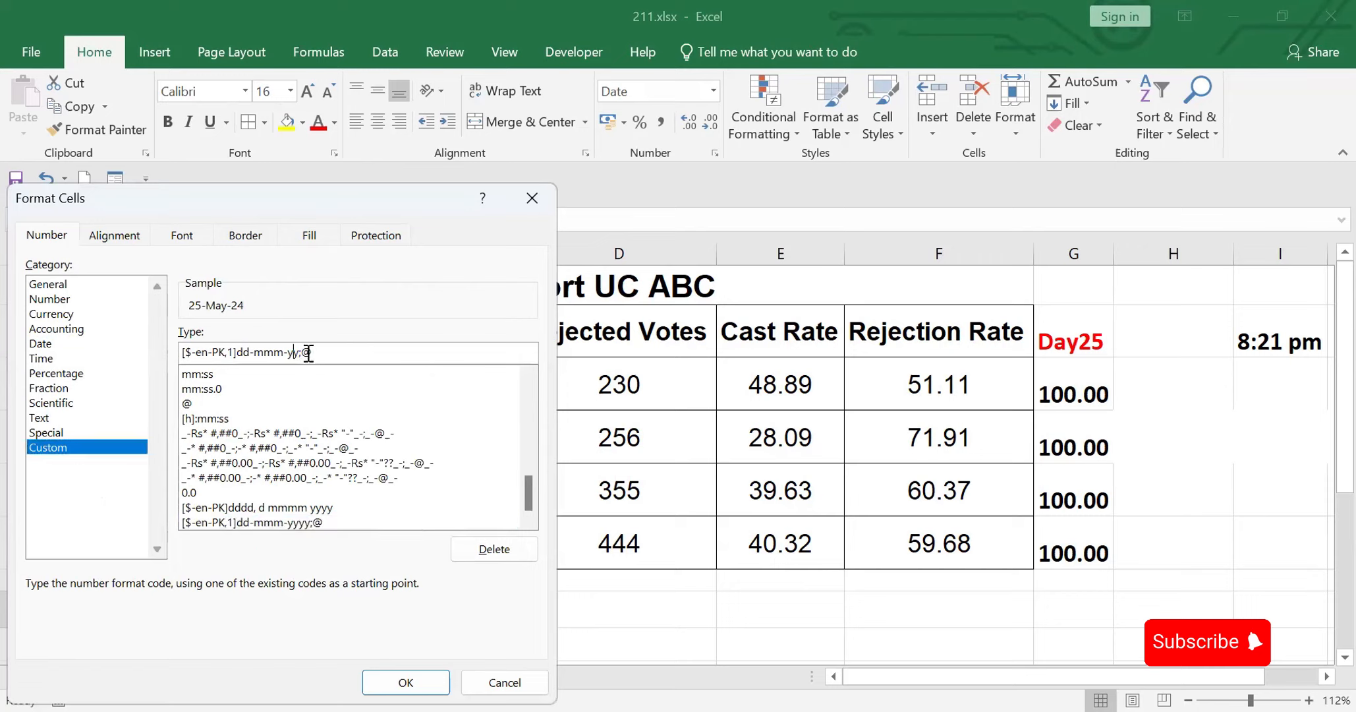
{"action": "left_click", "coordinate": [407, 682]}
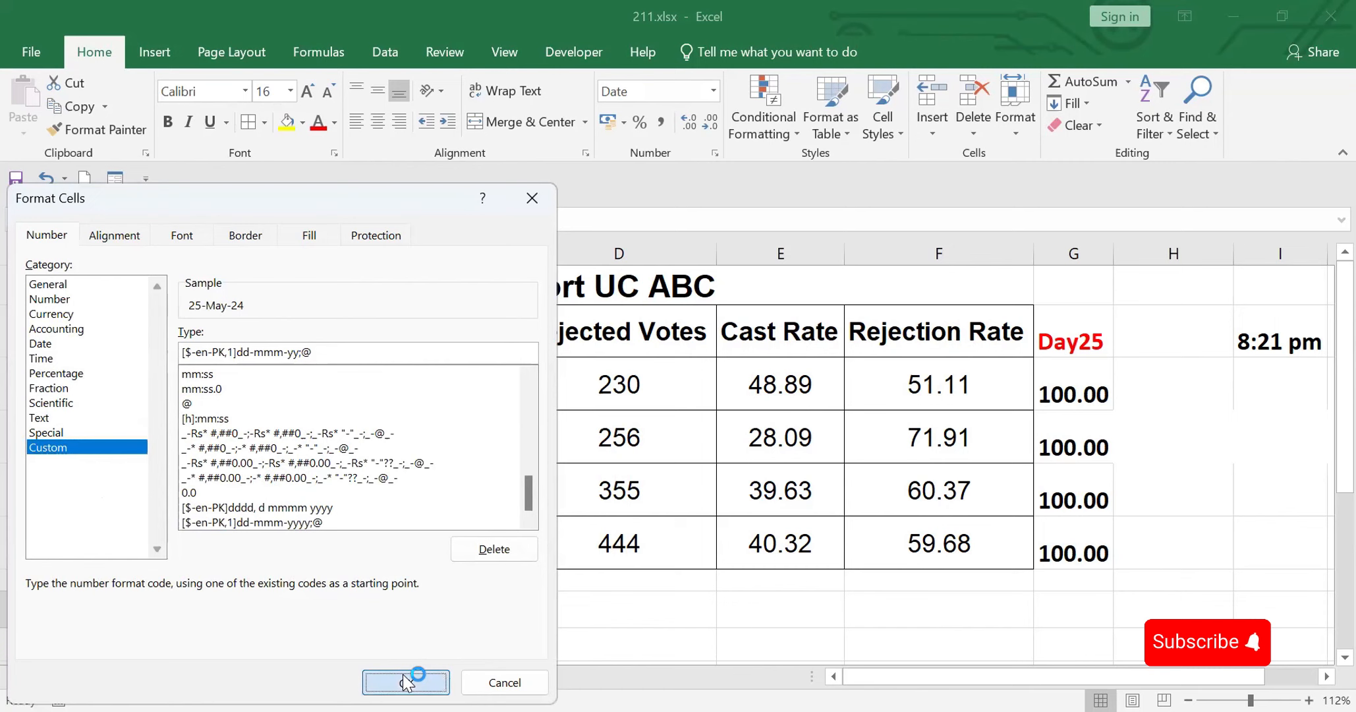